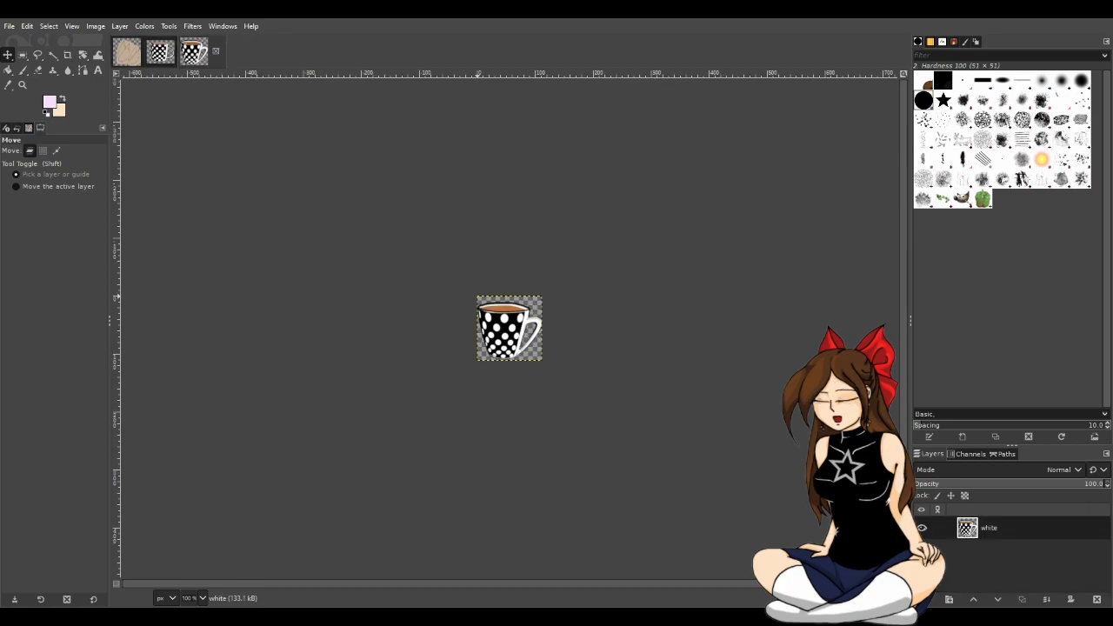
Compare the small polka-dot mug image with the large mug drawing and close both images
{"action": "scroll", "coordinate": [551, 392], "scroll_direction": "up", "scroll_amount": 2}
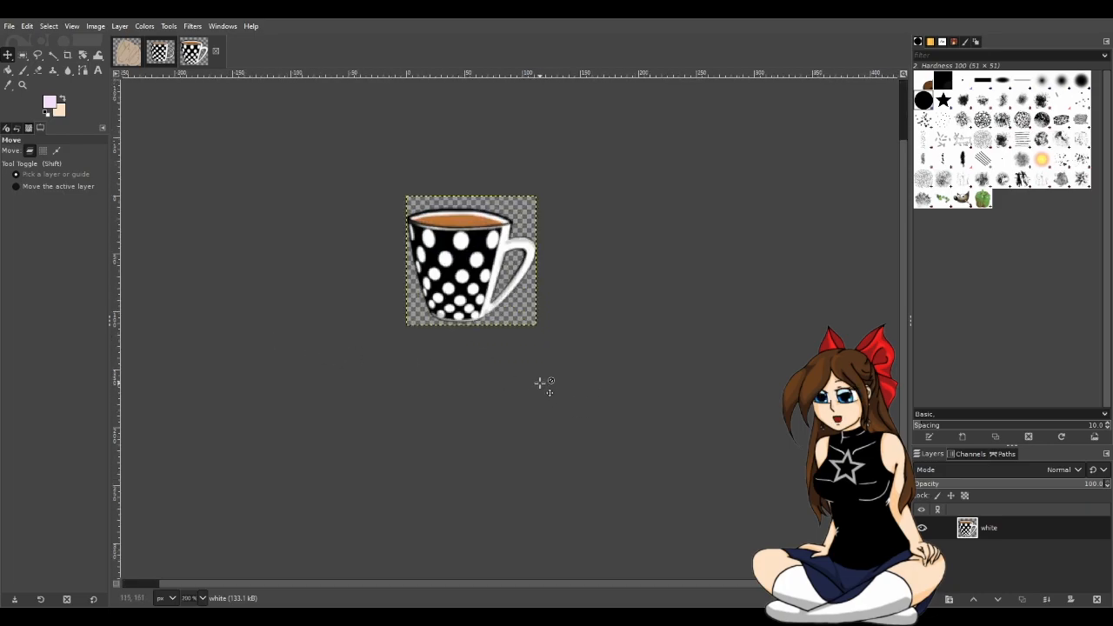
{"action": "left_click", "coordinate": [165, 59]}
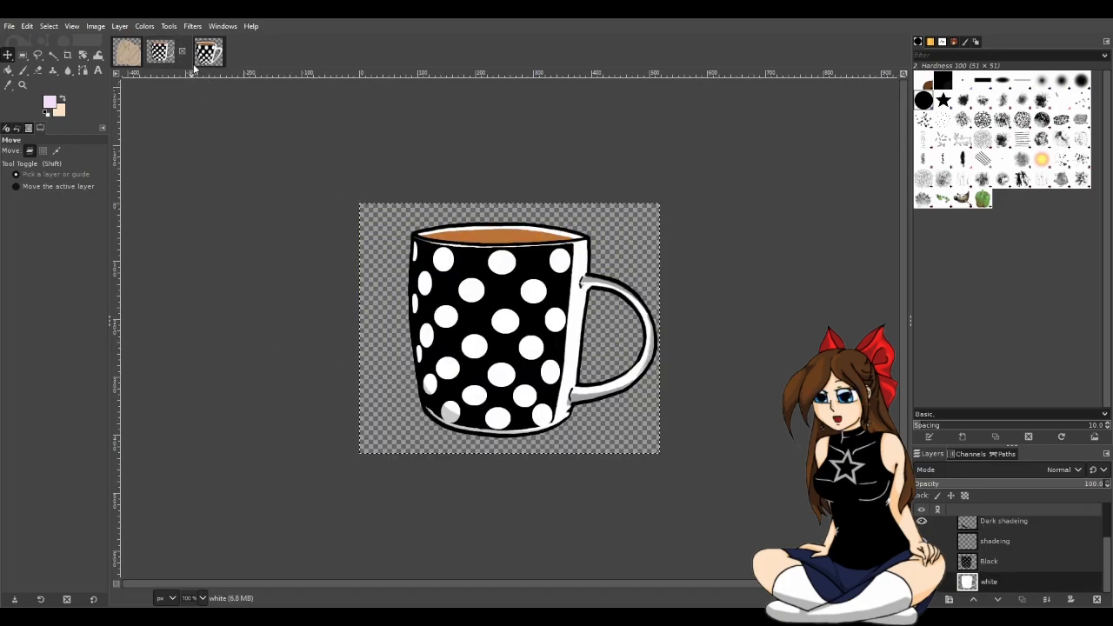
{"action": "left_click", "coordinate": [205, 61]}
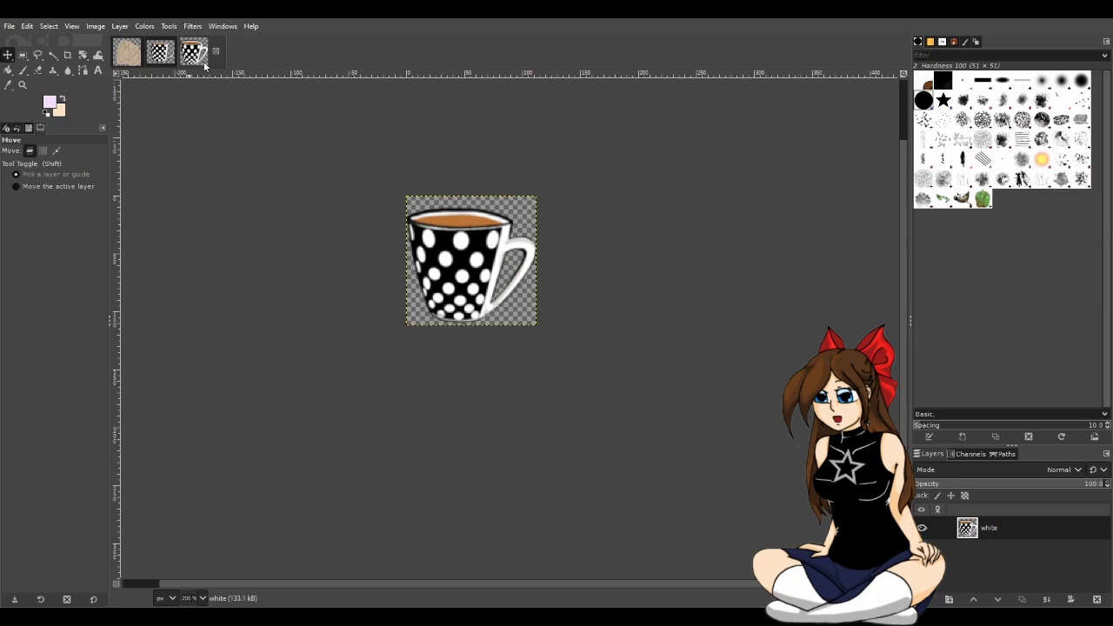
{"action": "left_click", "coordinate": [159, 61]}
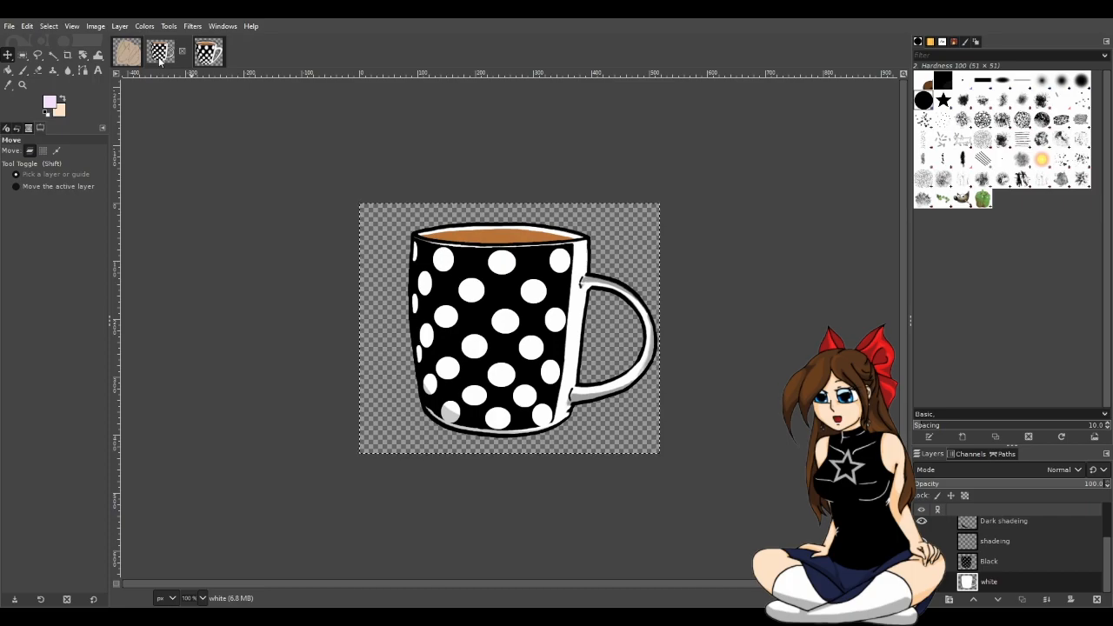
{"action": "left_click", "coordinate": [206, 61]}
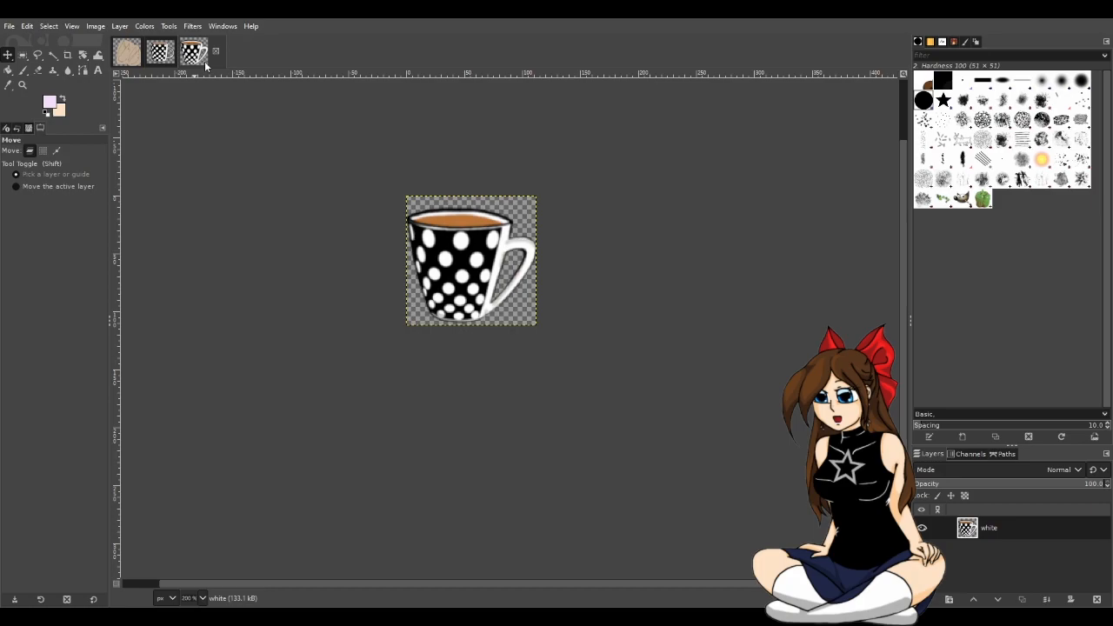
{"action": "left_click", "coordinate": [216, 53]}
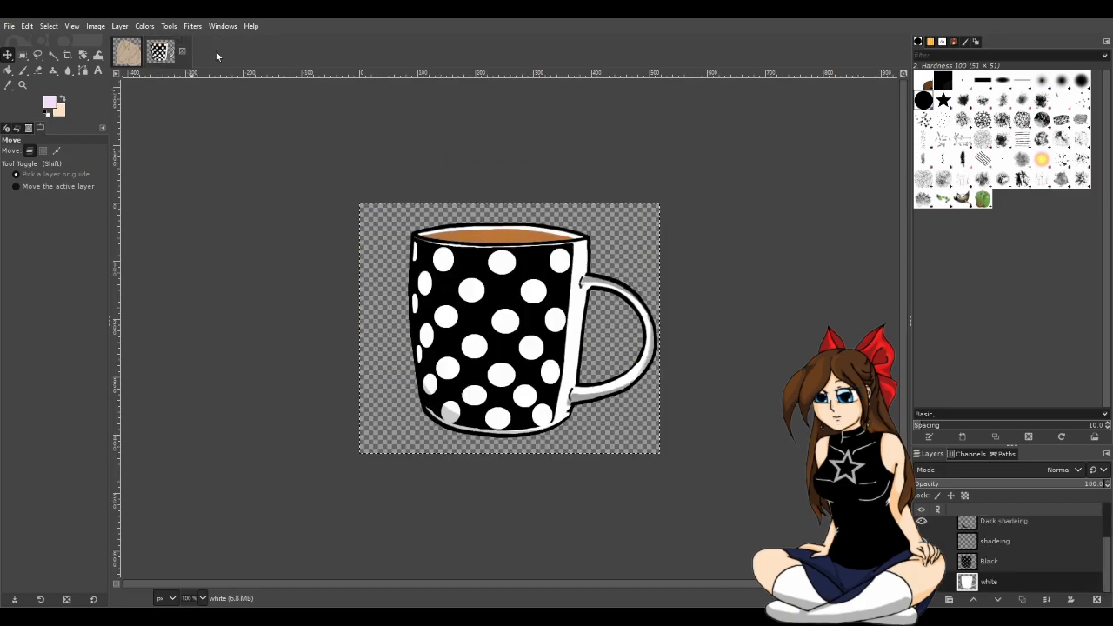
{"action": "left_click", "coordinate": [181, 51]}
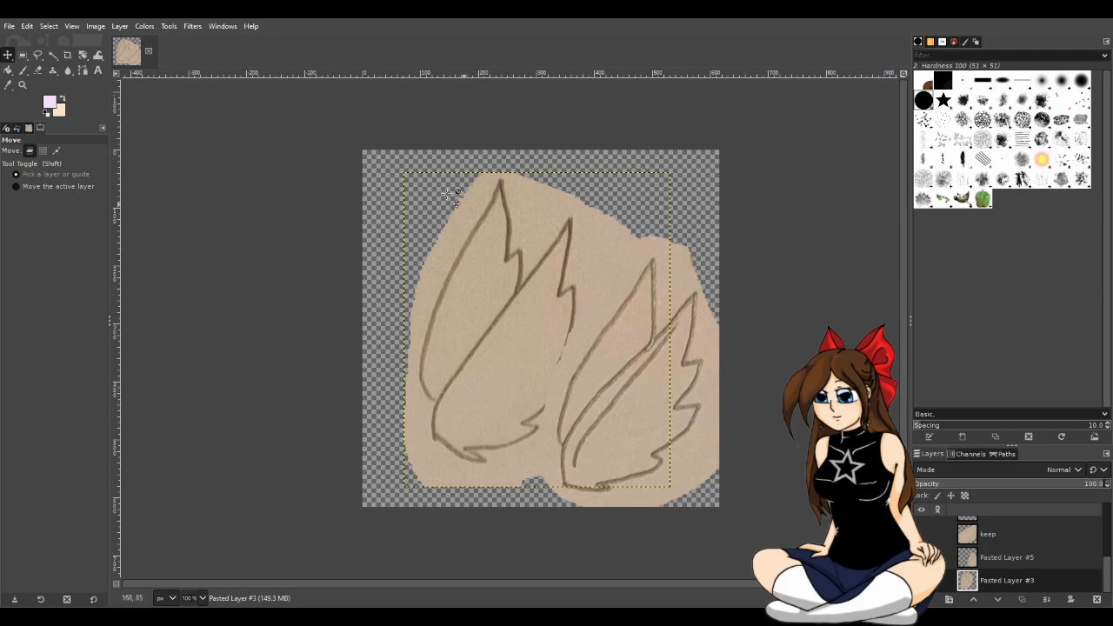
Move the larger wing sketch up and to the left on the canvas
{"action": "left_click_drag", "start_coordinate": [536, 327], "coordinate": [508, 304]}
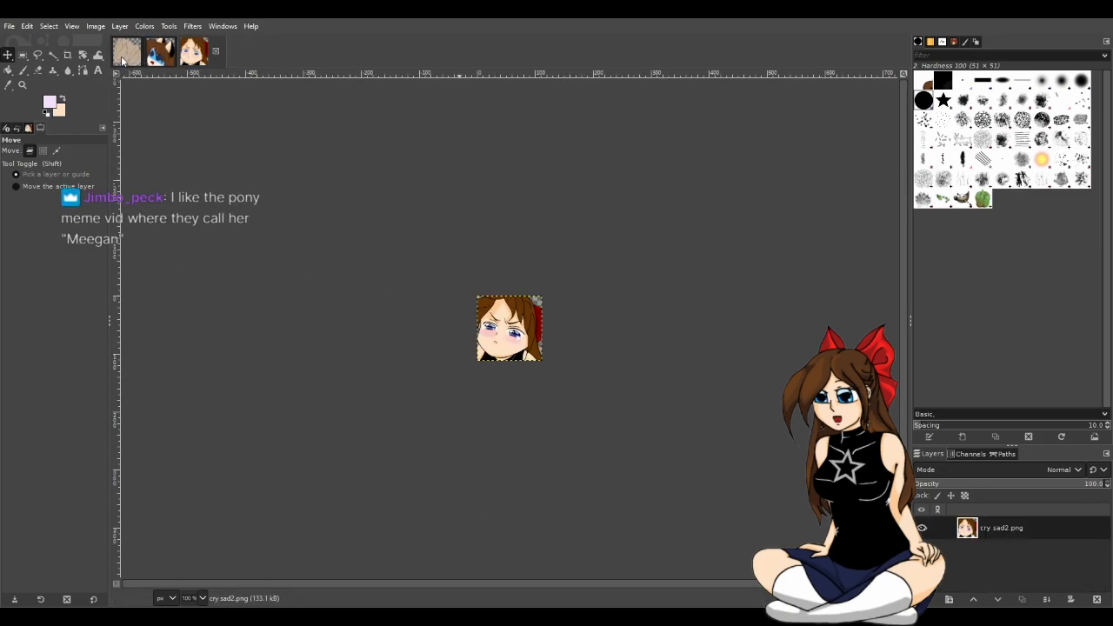
Copy the shocked emotes5.png image into the wing sketch as a new layer over the base of the larger wing
{"action": "left_click", "coordinate": [161, 57]}
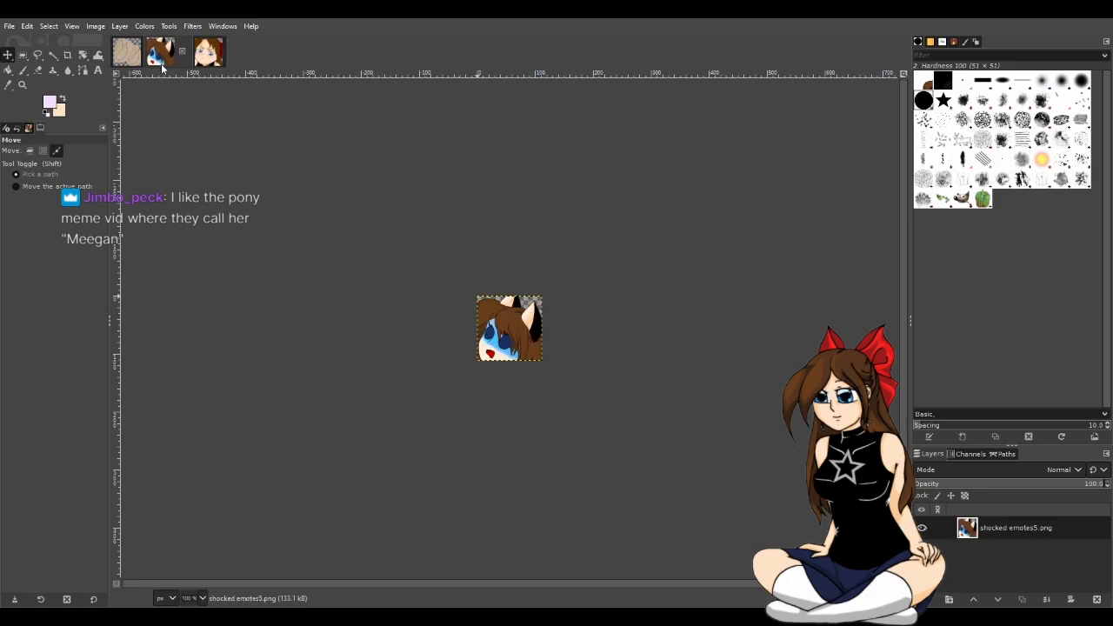
{"action": "key", "text": "ctrl+c"}
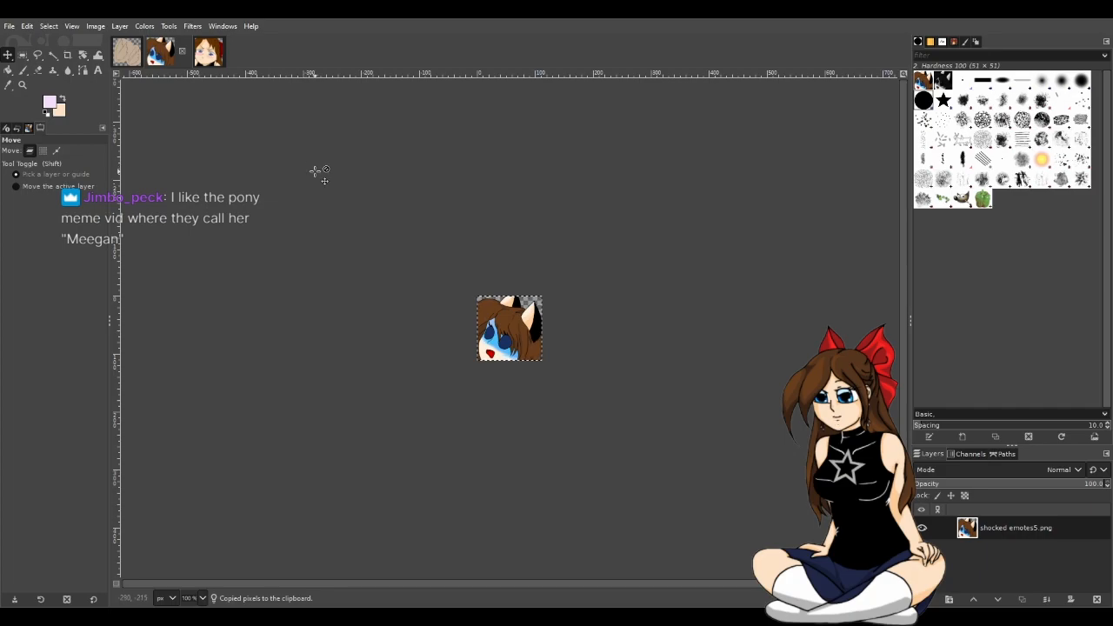
{"action": "key", "text": "alt+1"}
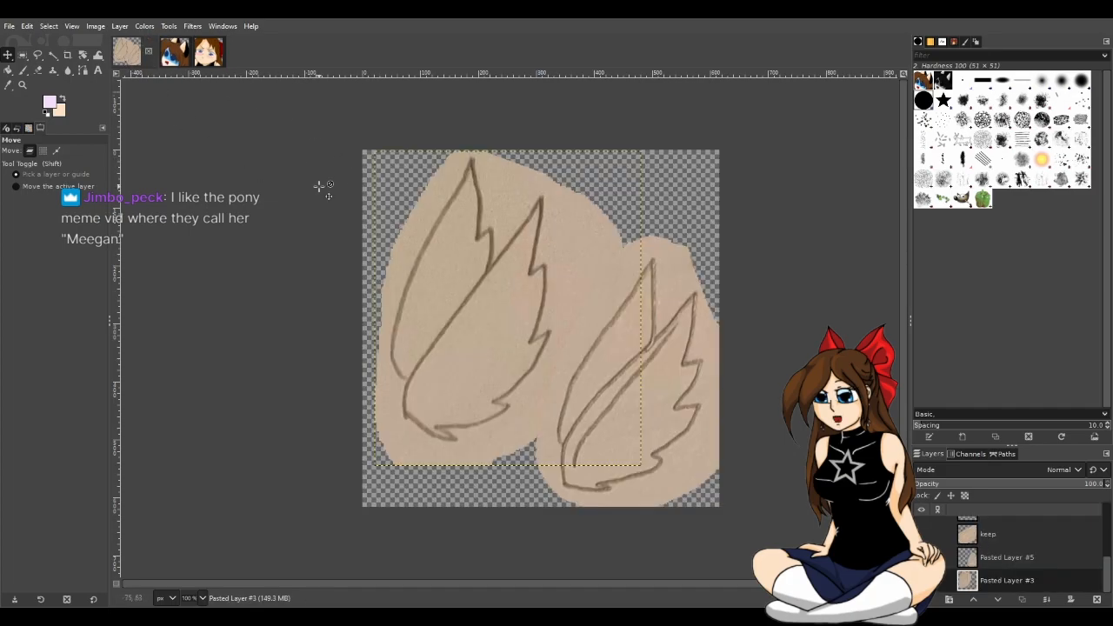
{"action": "key", "text": "ctrl+v"}
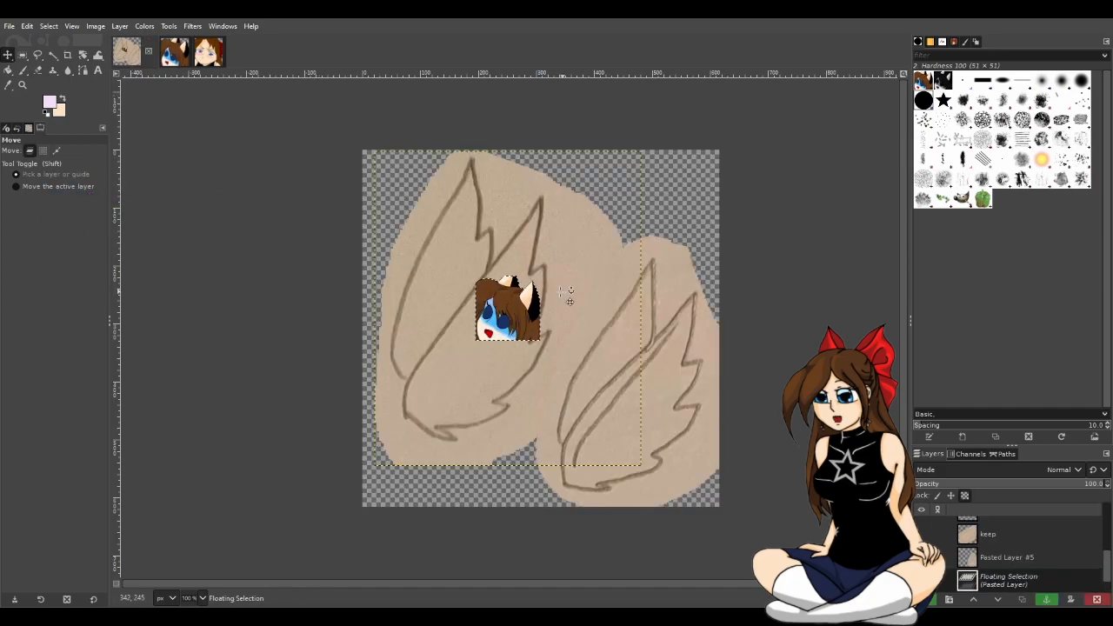
{"action": "left_click_drag", "start_coordinate": [520, 322], "coordinate": [446, 355]}
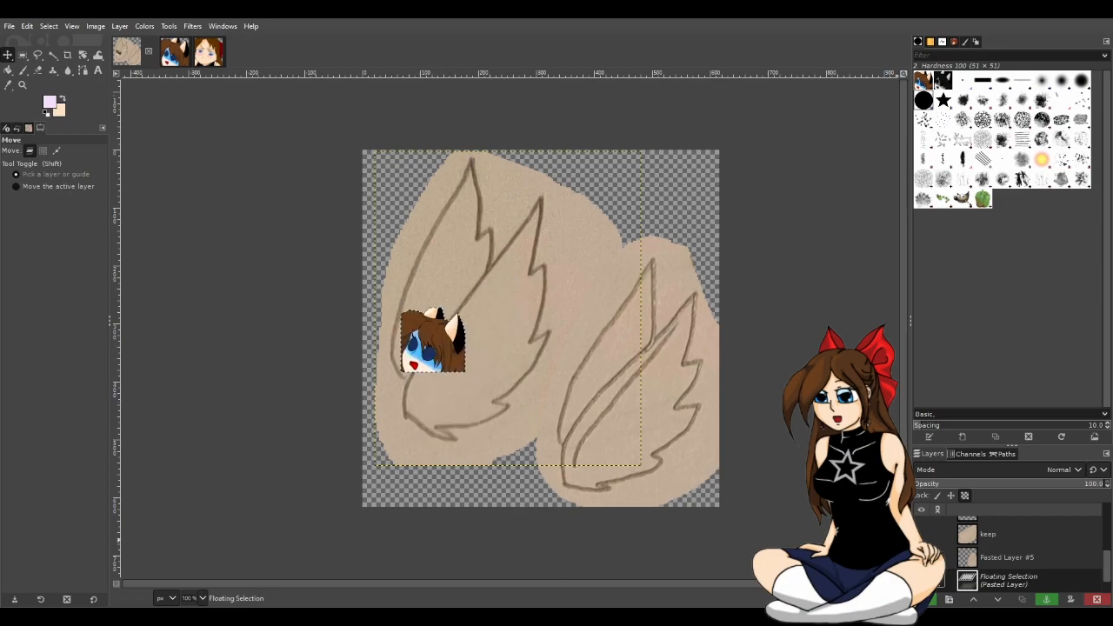
{"action": "key", "text": "shift+ctrl+n"}
Copy the cry sad2.png image and paste it into the wing sketch on top of the shocked emote
{"action": "left_click", "coordinate": [196, 60]}
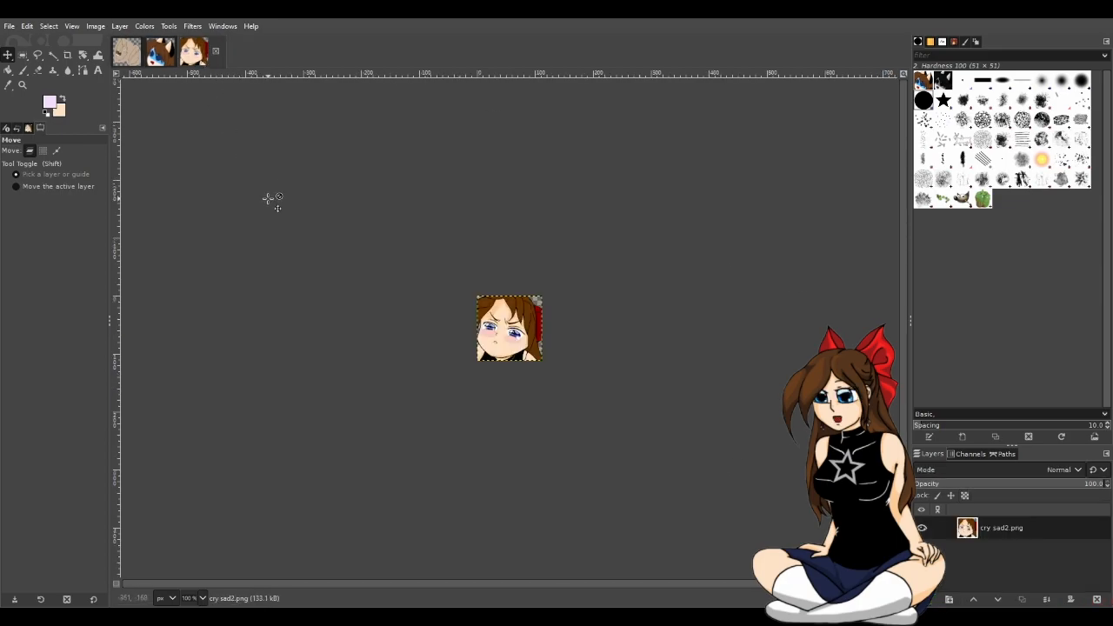
{"action": "left_click", "coordinate": [129, 54]}
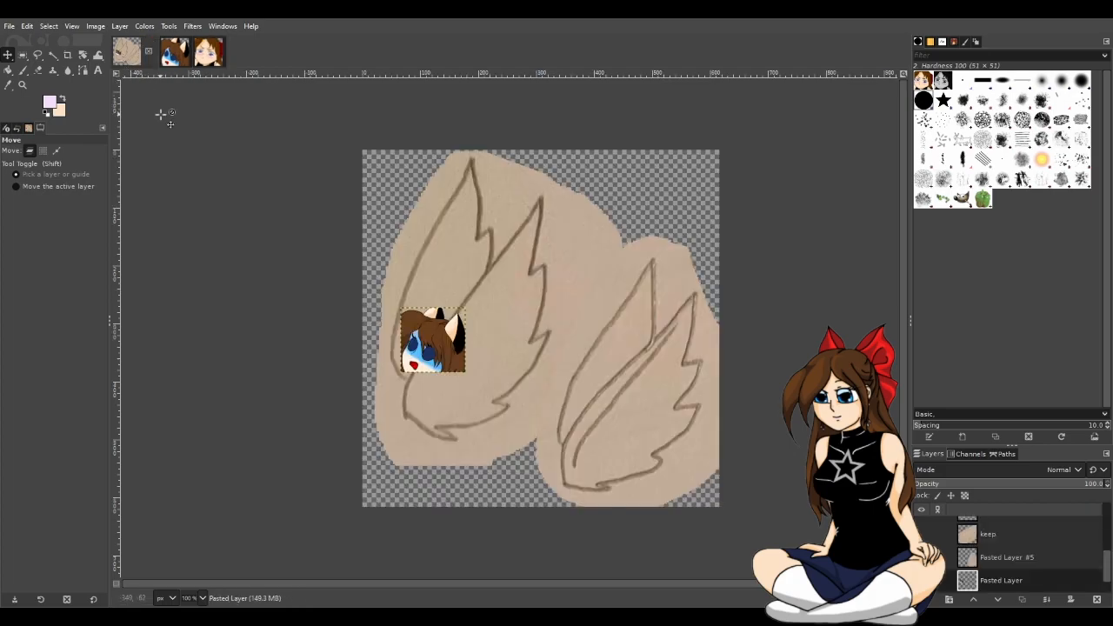
{"action": "key", "text": "ctrl+v"}
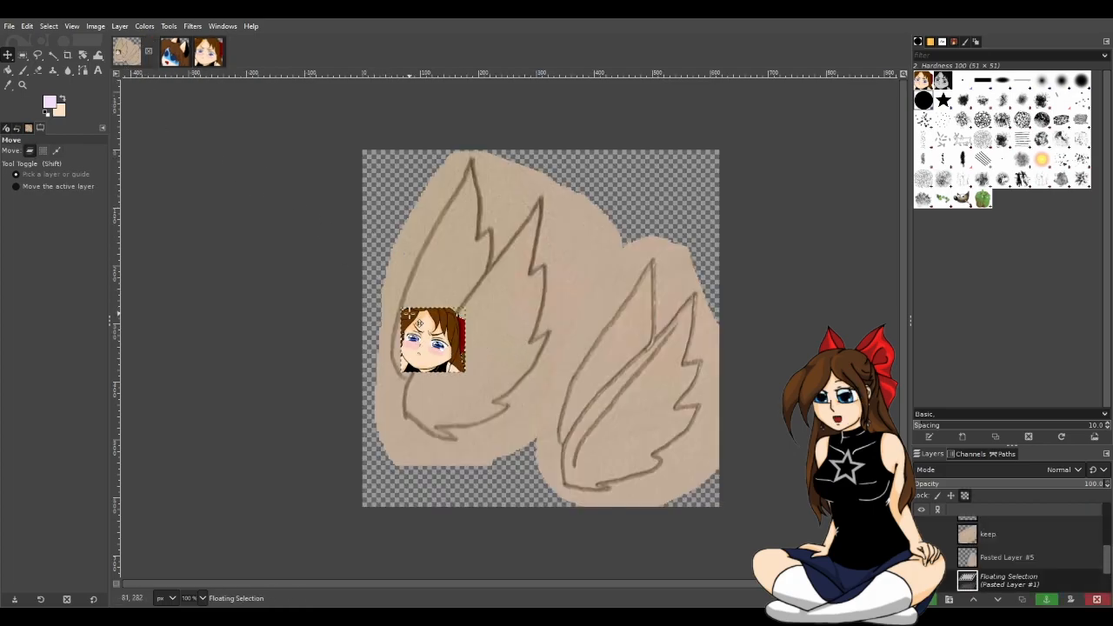
{"action": "scroll", "coordinate": [1016, 520], "scroll_direction": "down", "scroll_amount": 1}
{"action": "left_click", "coordinate": [988, 529]}
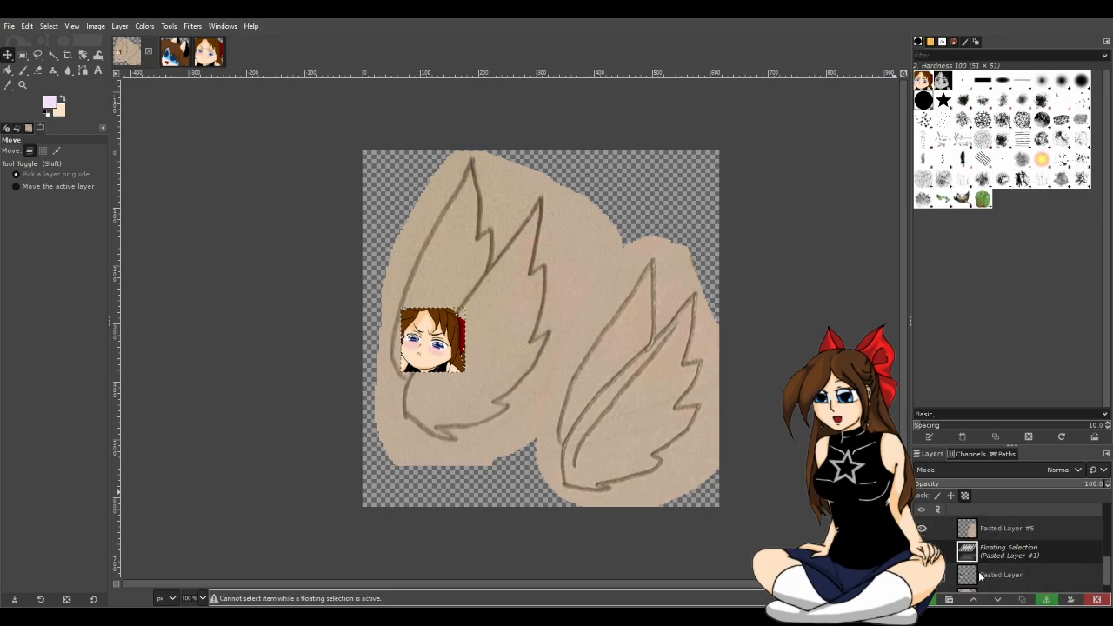
{"action": "left_click", "coordinate": [1095, 599]}
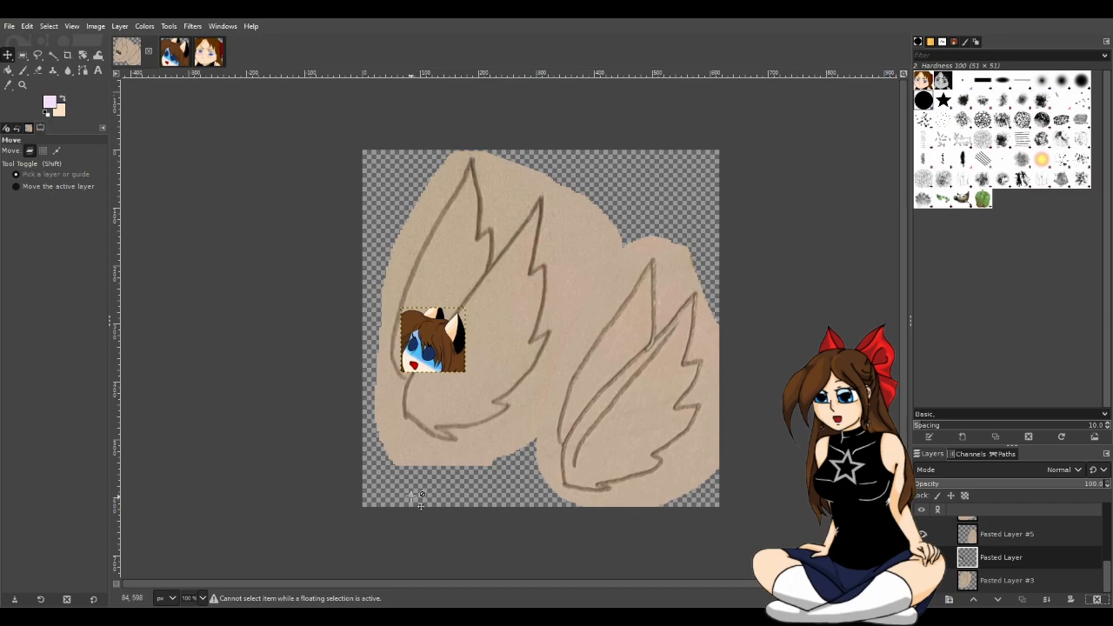
{"action": "key", "text": "ctrl+z"}
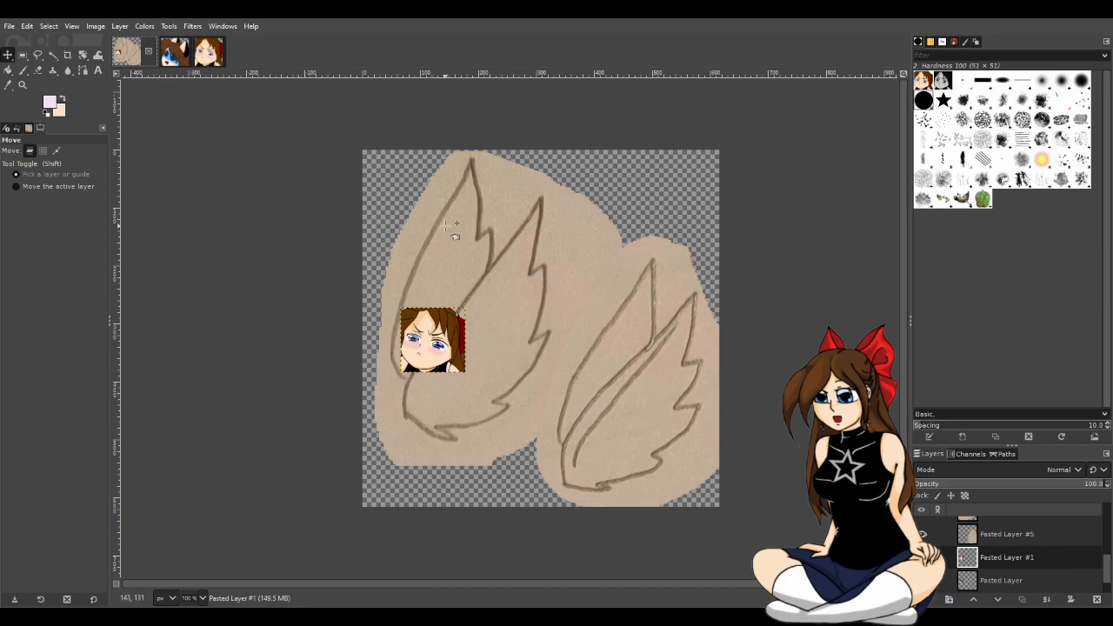
Scale the sad face layer to 232 × 232 px and move it down to the canvas's lower edge
{"action": "key", "text": "shift+s"}
{"action": "left_click", "coordinate": [609, 280]}
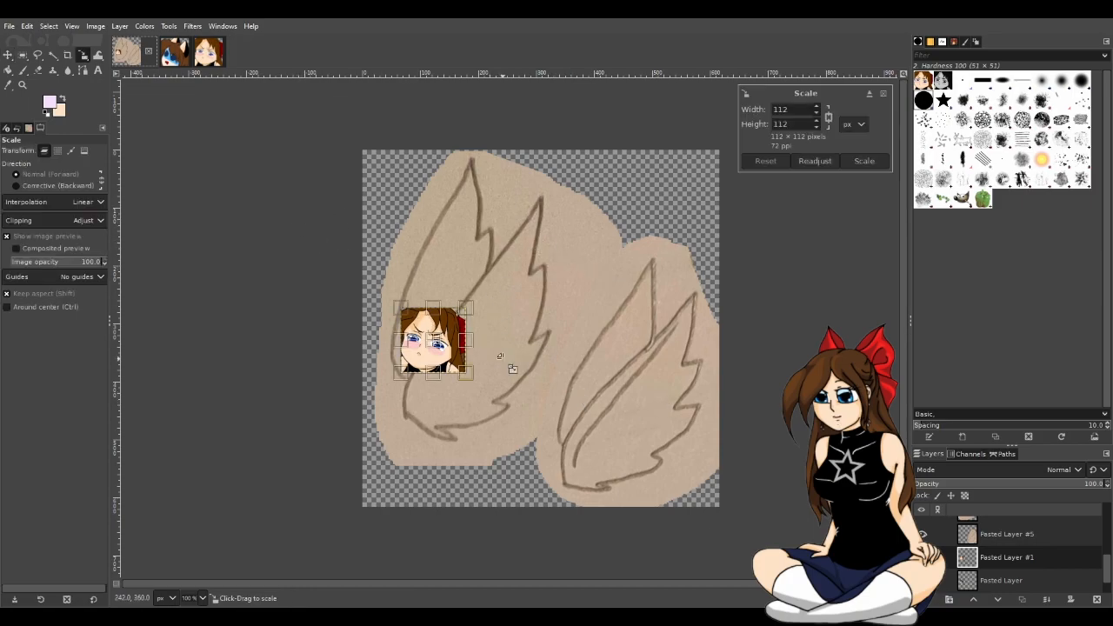
{"action": "left_click_drag", "start_coordinate": [472, 383], "coordinate": [509, 450]}
{"action": "left_click", "coordinate": [863, 162]}
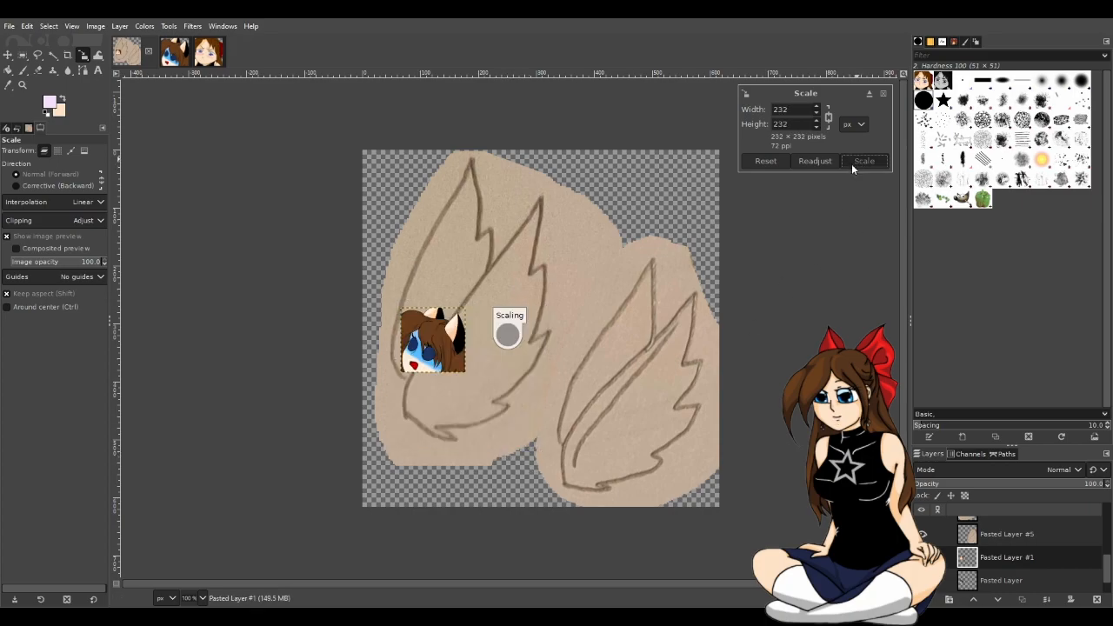
{"action": "left_click", "coordinate": [7, 54]}
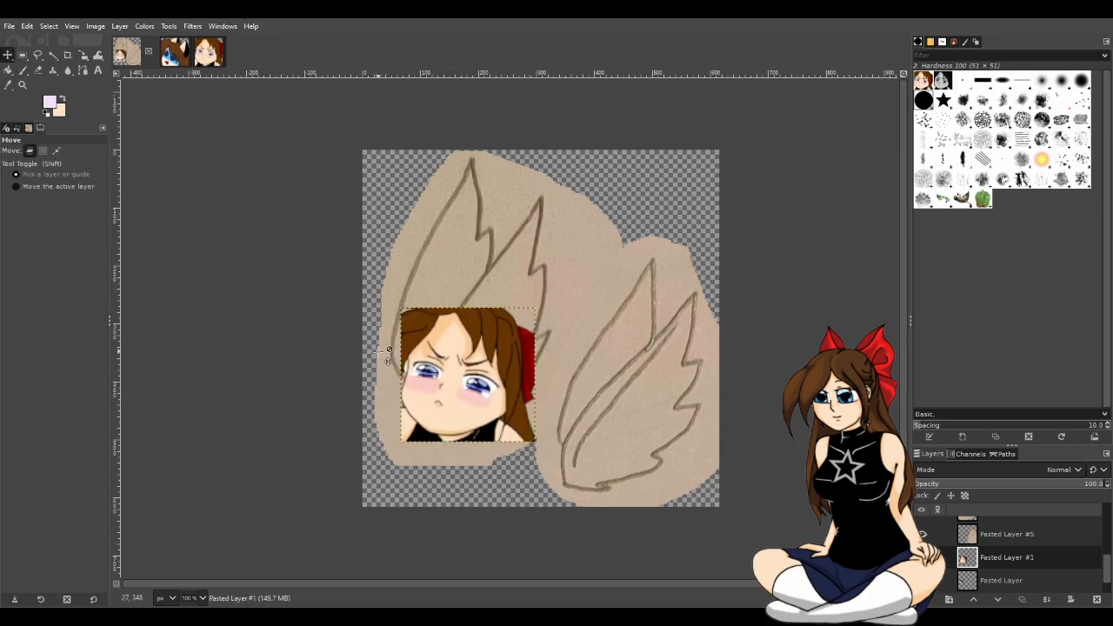
{"action": "left_click_drag", "start_coordinate": [467, 374], "coordinate": [495, 433]}
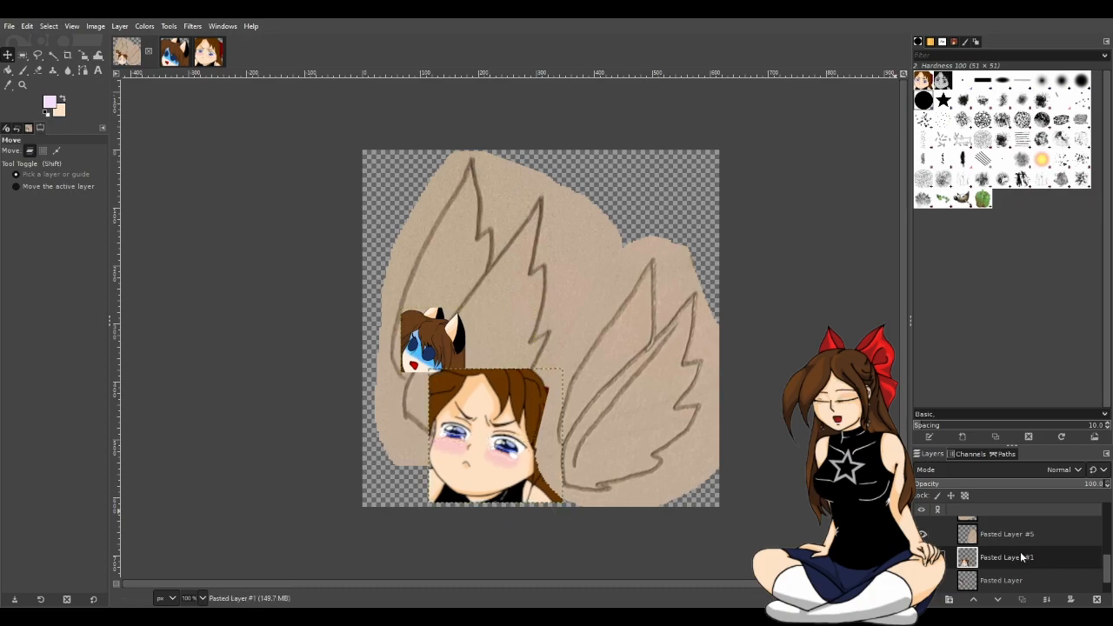
Scale the shocked emote layer to 214 × 214 px and move it behind the sad face
{"action": "left_click", "coordinate": [1013, 581]}
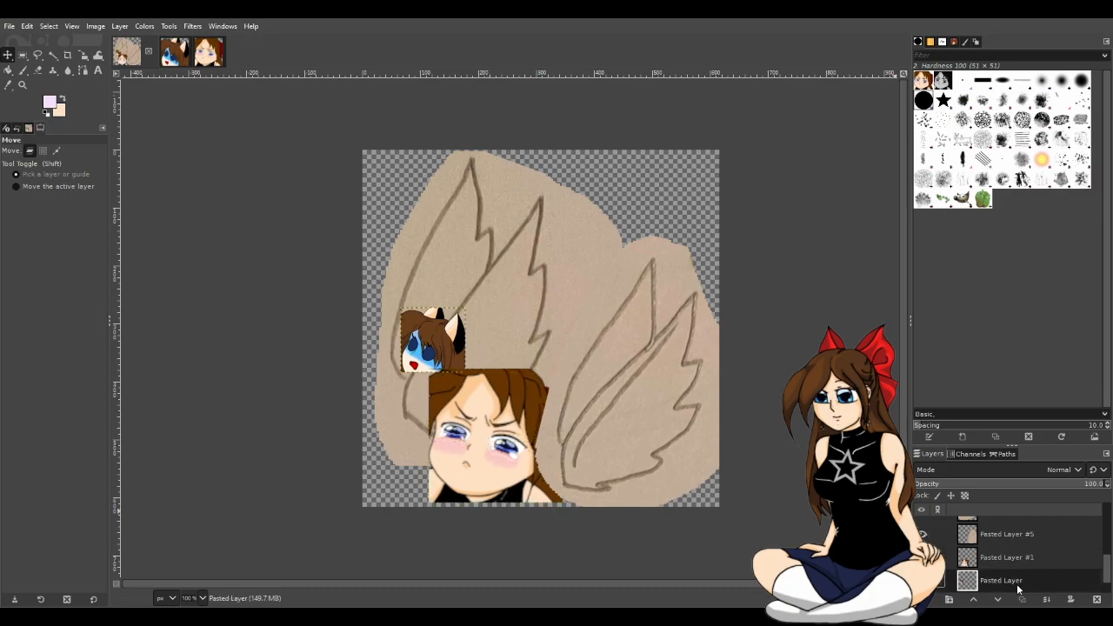
{"action": "key", "text": "shift+s"}
{"action": "left_click", "coordinate": [466, 358]}
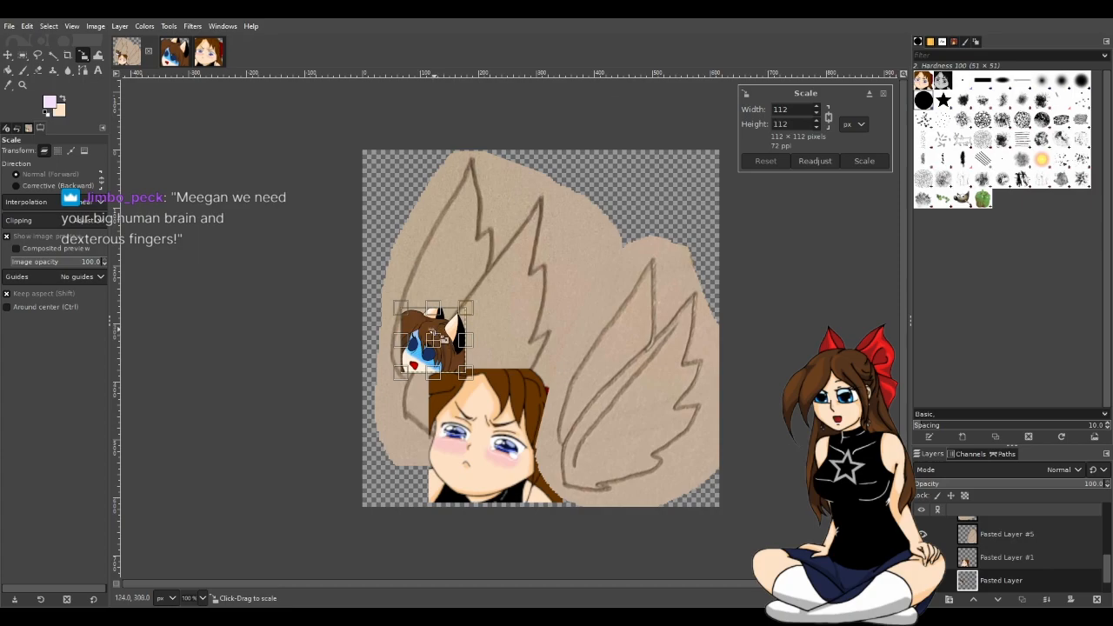
{"action": "left_click_drag", "start_coordinate": [467, 374], "coordinate": [538, 439]}
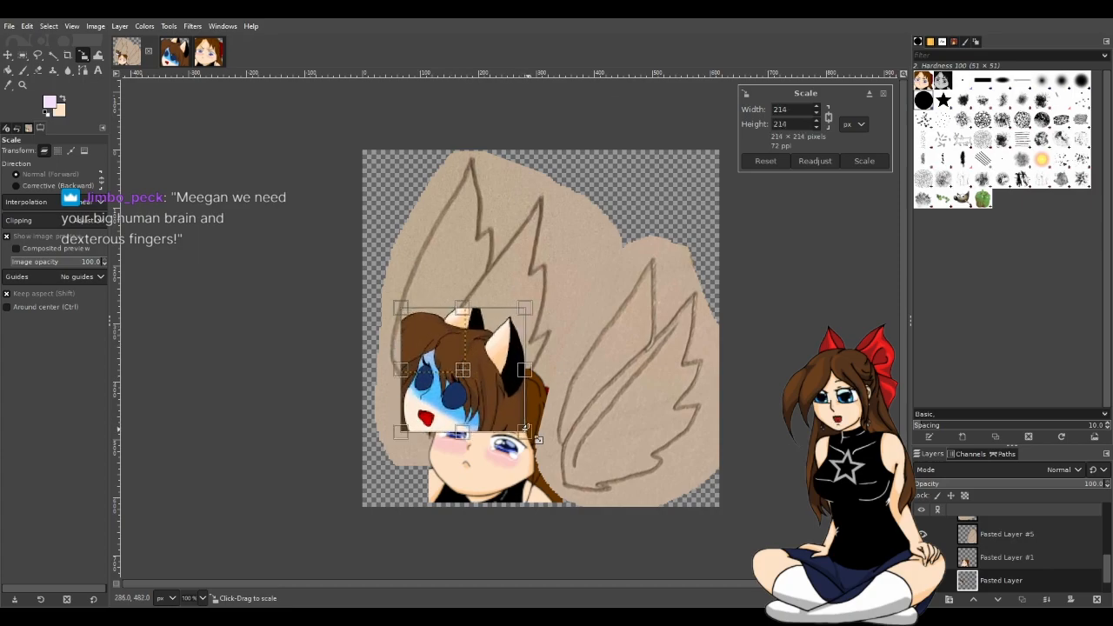
{"action": "left_click", "coordinate": [864, 161]}
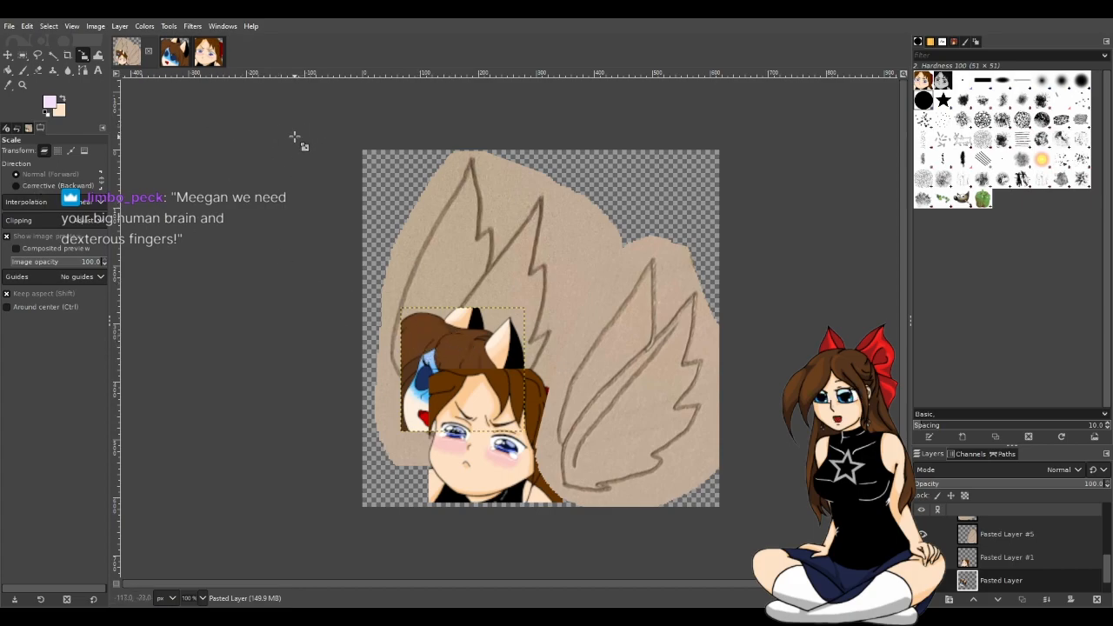
{"action": "left_click", "coordinate": [8, 54]}
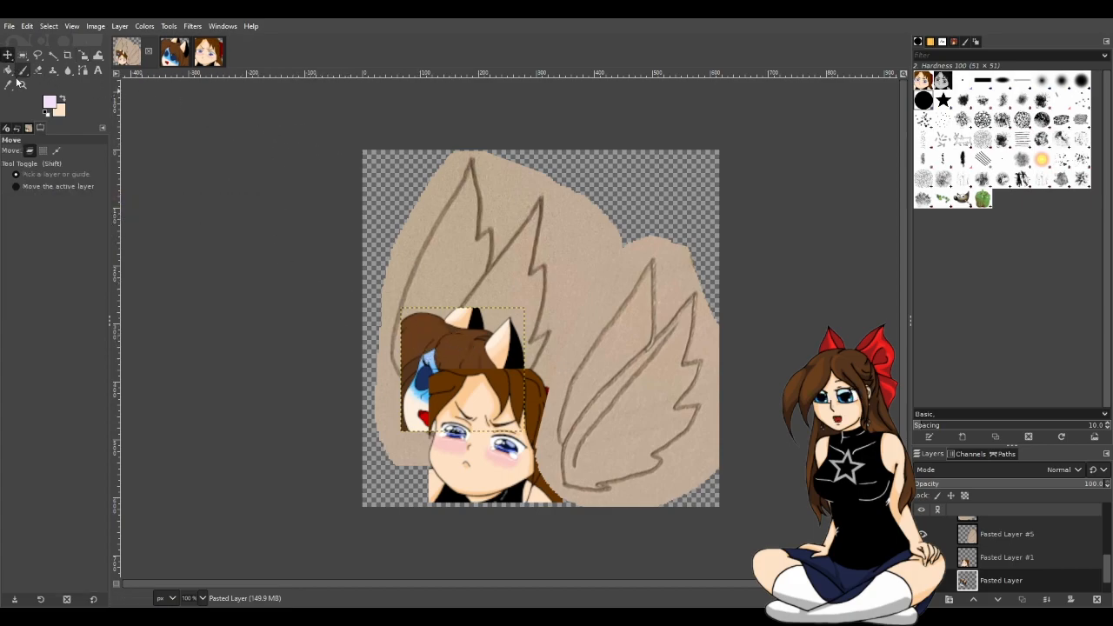
{"action": "left_click_drag", "start_coordinate": [480, 352], "coordinate": [508, 427]}
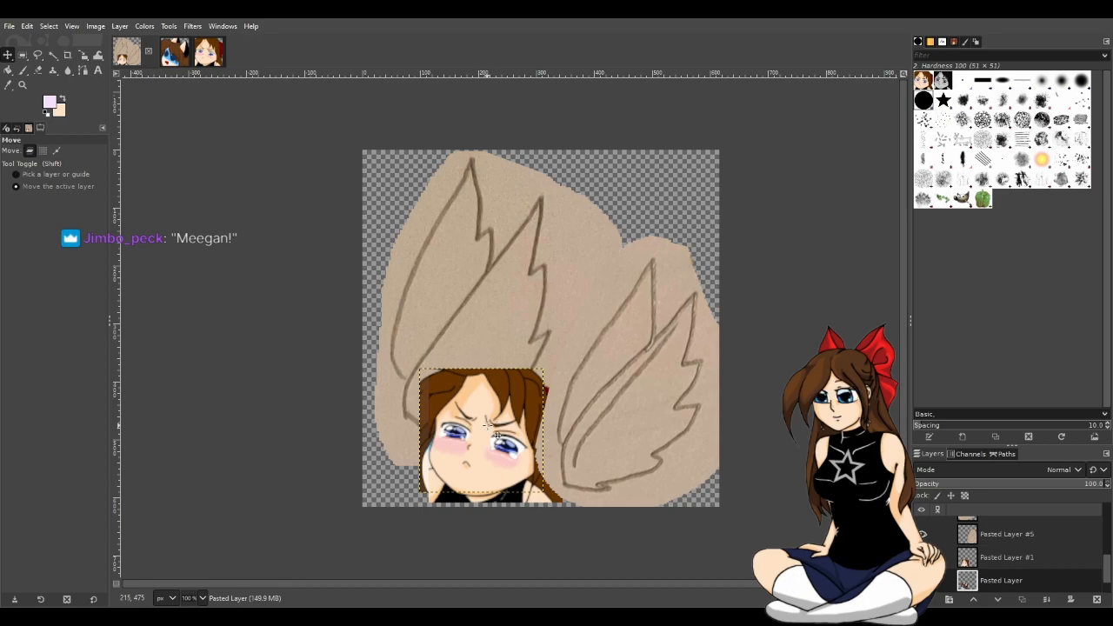
Enlarge the shocked emote layer to 230 × 230 px to match the sad face
{"action": "key", "text": "shift+s"}
{"action": "left_click", "coordinate": [497, 432]}
{"action": "left_click_drag", "start_coordinate": [416, 501], "coordinate": [416, 506]}
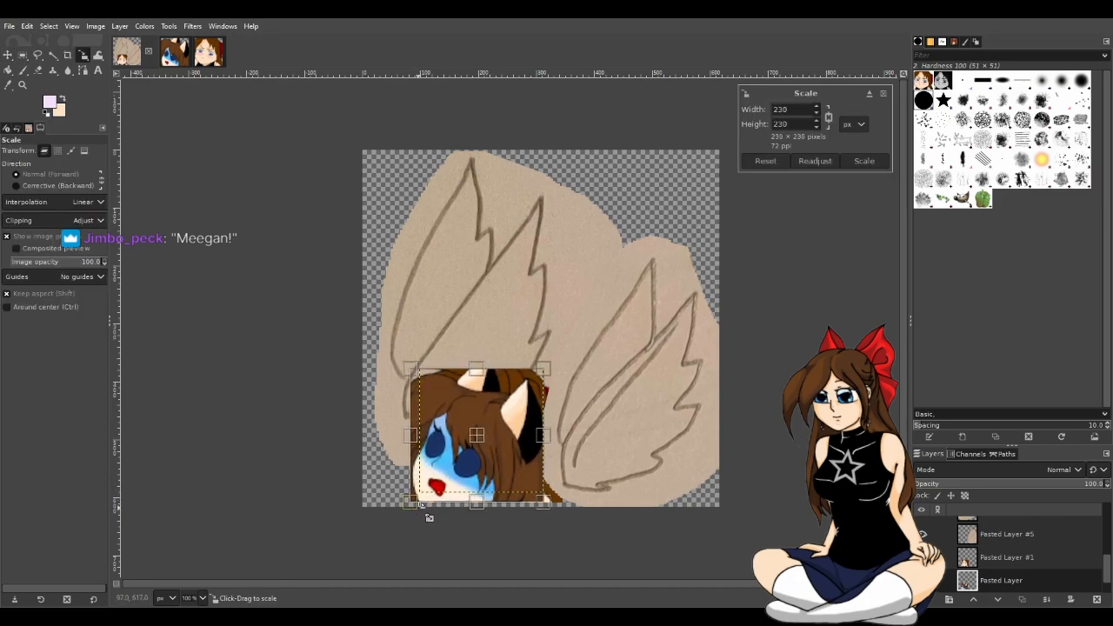
{"action": "left_click", "coordinate": [863, 161]}
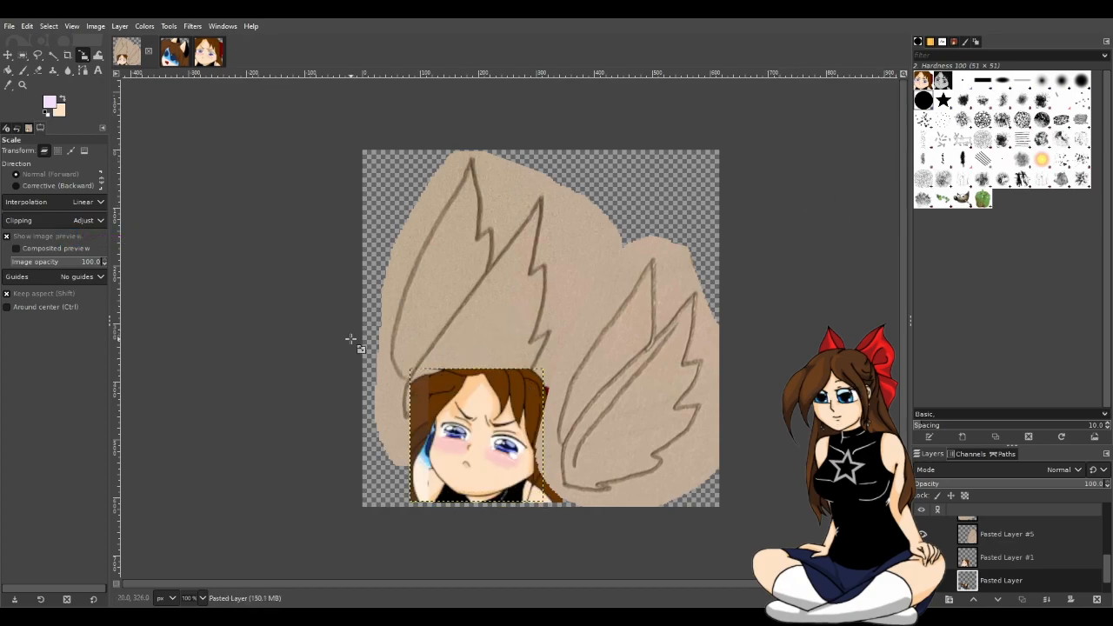
Stack the emotes along the canvas's left side, with the sad face above and the shocked emote at the lower edge
{"action": "left_click", "coordinate": [7, 54]}
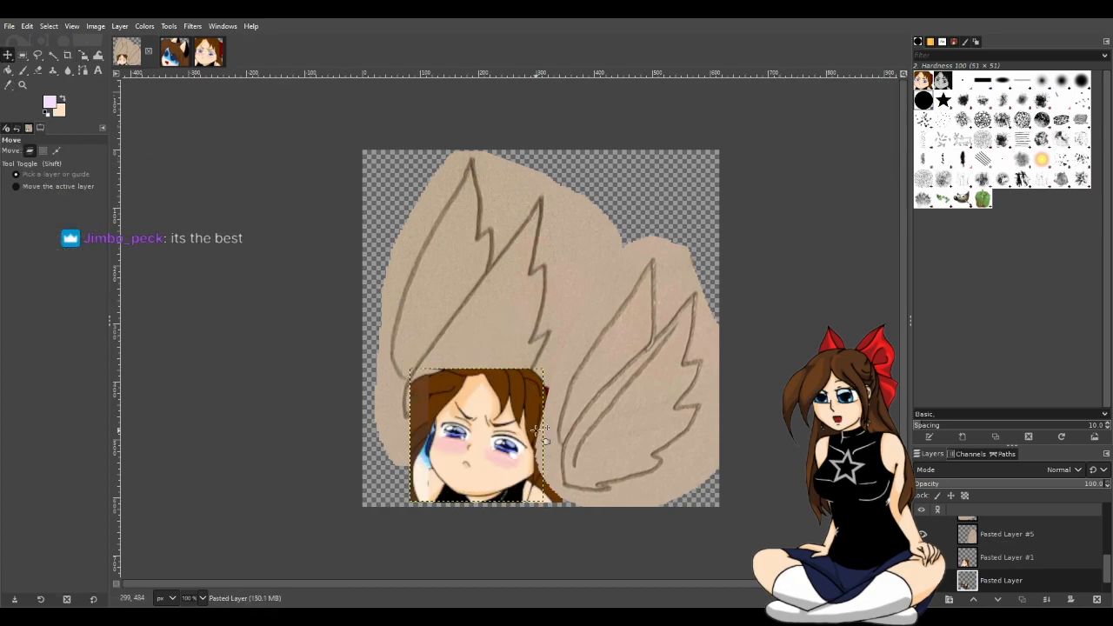
{"action": "left_click_drag", "start_coordinate": [512, 433], "coordinate": [479, 378]}
{"action": "left_click_drag", "start_coordinate": [450, 333], "coordinate": [435, 258]}
{"action": "left_click_drag", "start_coordinate": [473, 423], "coordinate": [446, 432]}
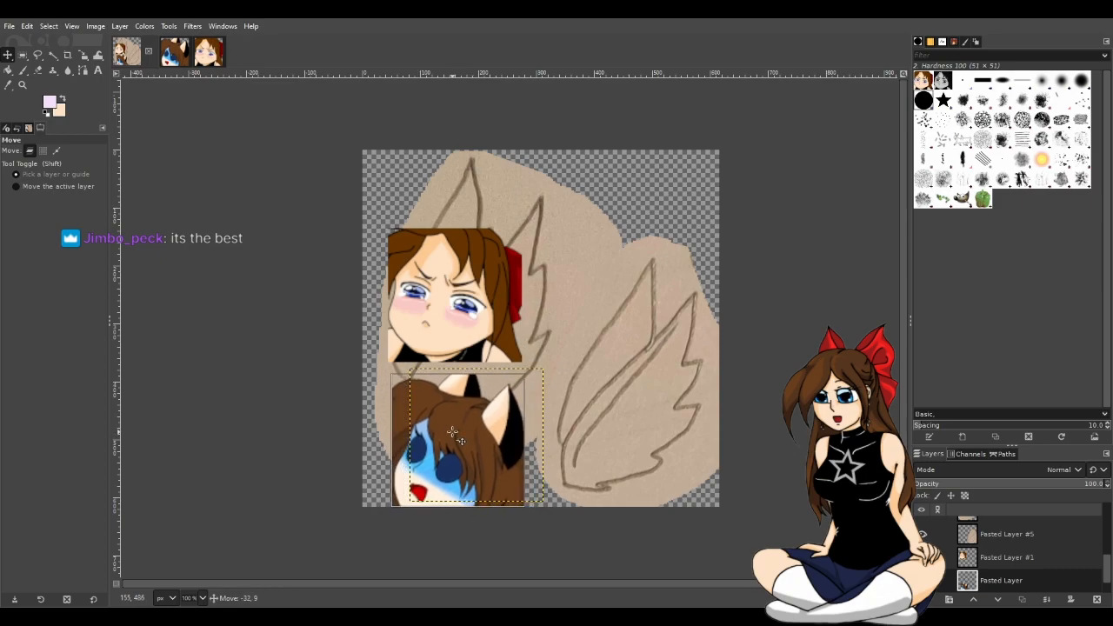
Move the smaller wing sketch on Pasted Layer #5 down and left, and reorder that layer below Pasted Layer #3
{"action": "left_click", "coordinate": [1008, 537]}
{"action": "left_click_drag", "start_coordinate": [636, 400], "coordinate": [599, 467]}
{"action": "scroll", "coordinate": [1060, 573], "scroll_direction": "down", "scroll_amount": 1}
{"action": "left_click_drag", "start_coordinate": [1014, 522], "coordinate": [1018, 584]}
{"action": "scroll", "coordinate": [1031, 566], "scroll_direction": "up", "scroll_amount": 2}
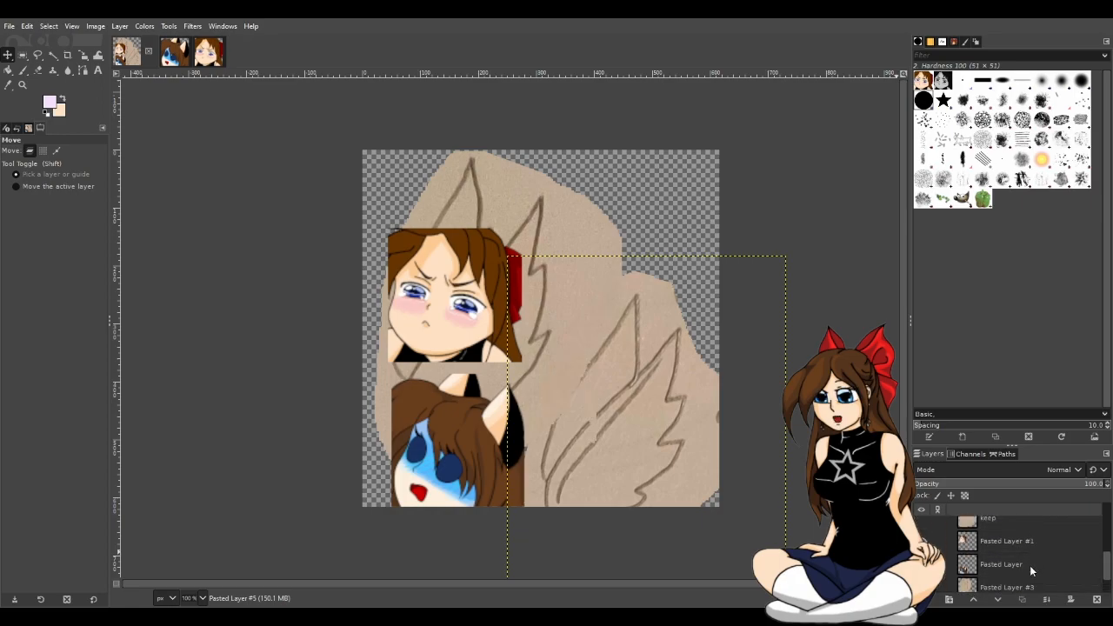
{"action": "scroll", "coordinate": [998, 532], "scroll_direction": "down", "scroll_amount": 1}
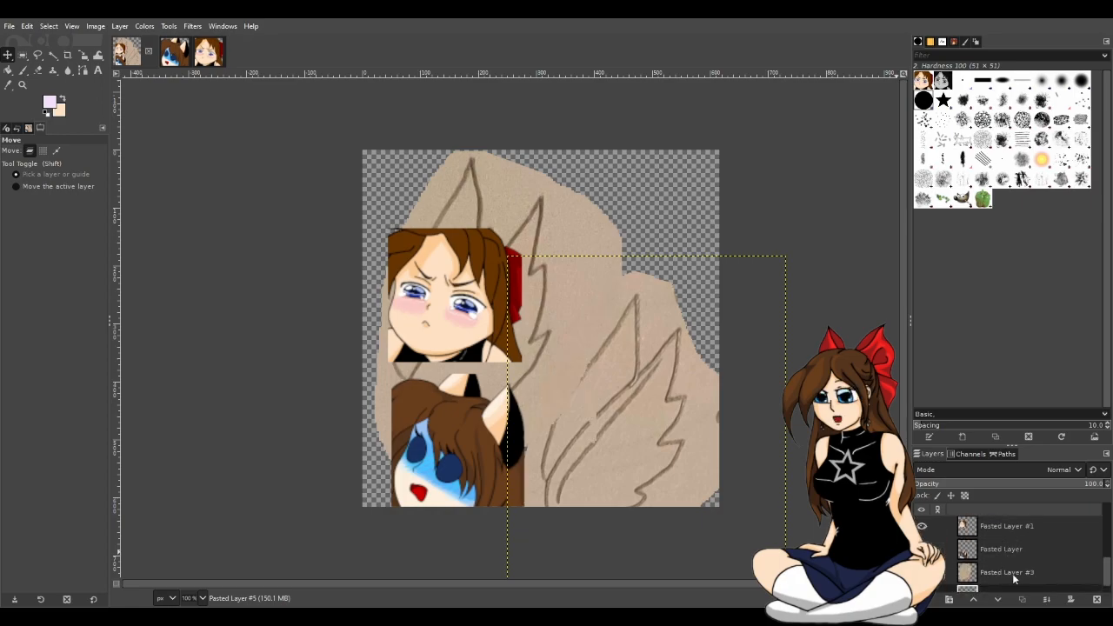
Hide Pasted Layer #3 and move the smaller wing sketch to the canvas's upper right
{"action": "left_click", "coordinate": [922, 572]}
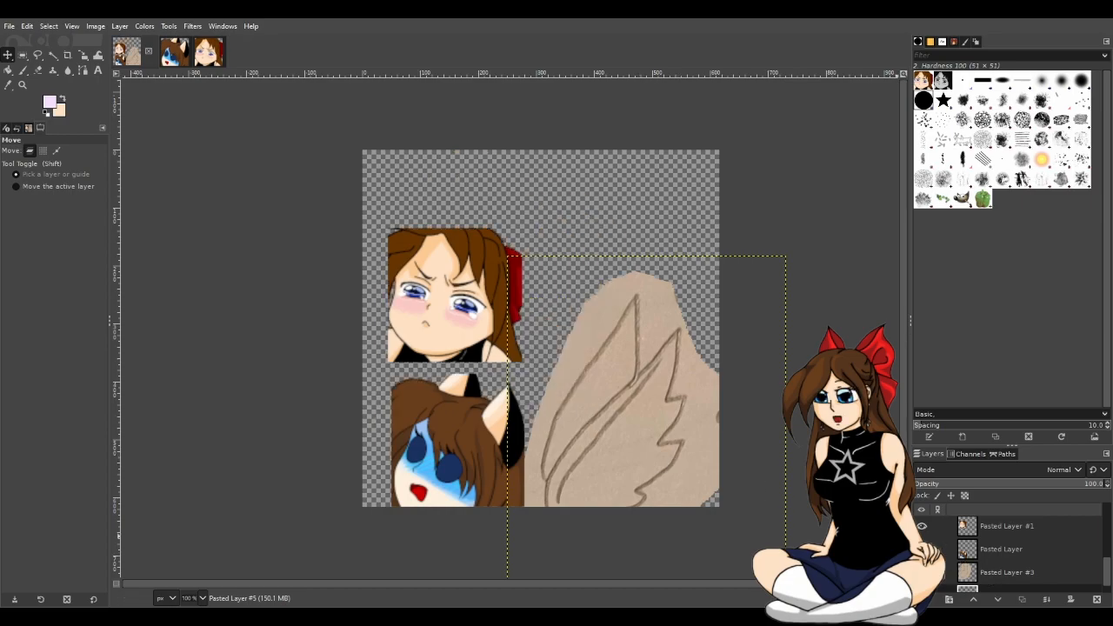
{"action": "mouse_move", "coordinate": [669, 425]}
{"action": "left_mouse_down"}
{"action": "mouse_move", "coordinate": [608, 439]}
{"action": "mouse_move", "coordinate": [629, 449]}
{"action": "mouse_move", "coordinate": [635, 427]}
{"action": "mouse_move", "coordinate": [649, 441]}
{"action": "mouse_move", "coordinate": [627, 307]}
{"action": "mouse_move", "coordinate": [610, 285]}
{"action": "left_mouse_up"}
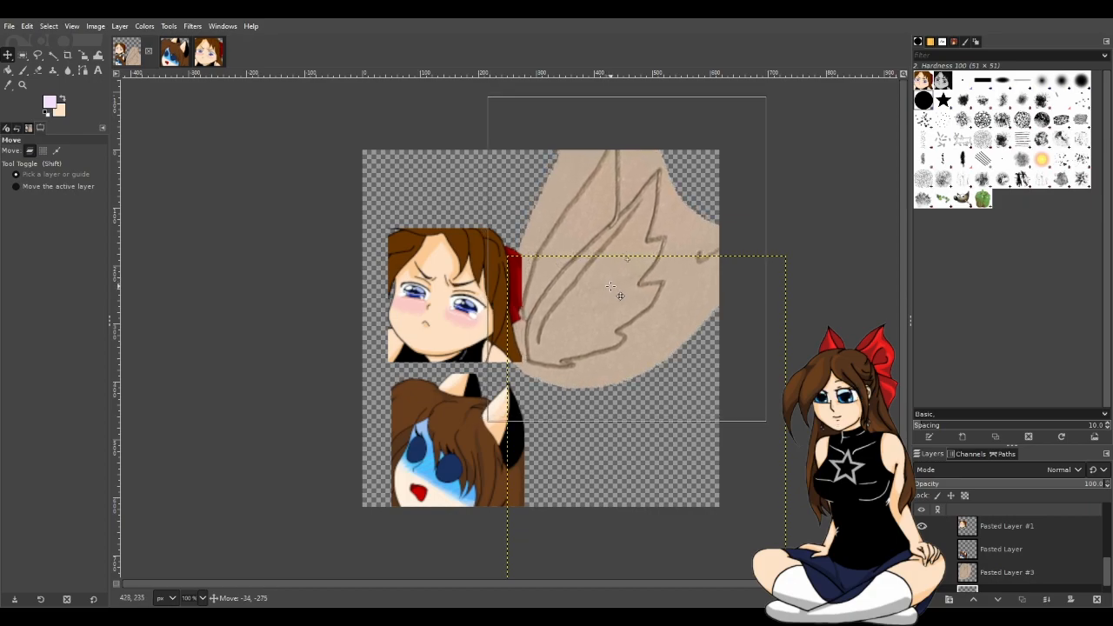
{"action": "left_click_drag", "start_coordinate": [610, 285], "coordinate": [625, 317]}
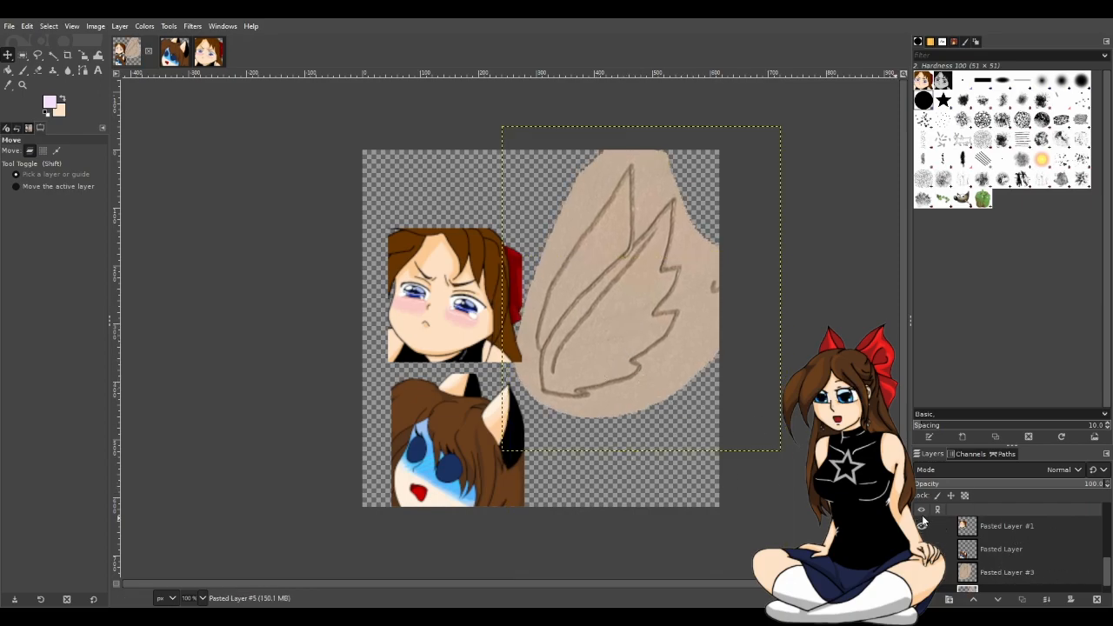
{"action": "left_click_drag", "start_coordinate": [628, 355], "coordinate": [638, 324]}
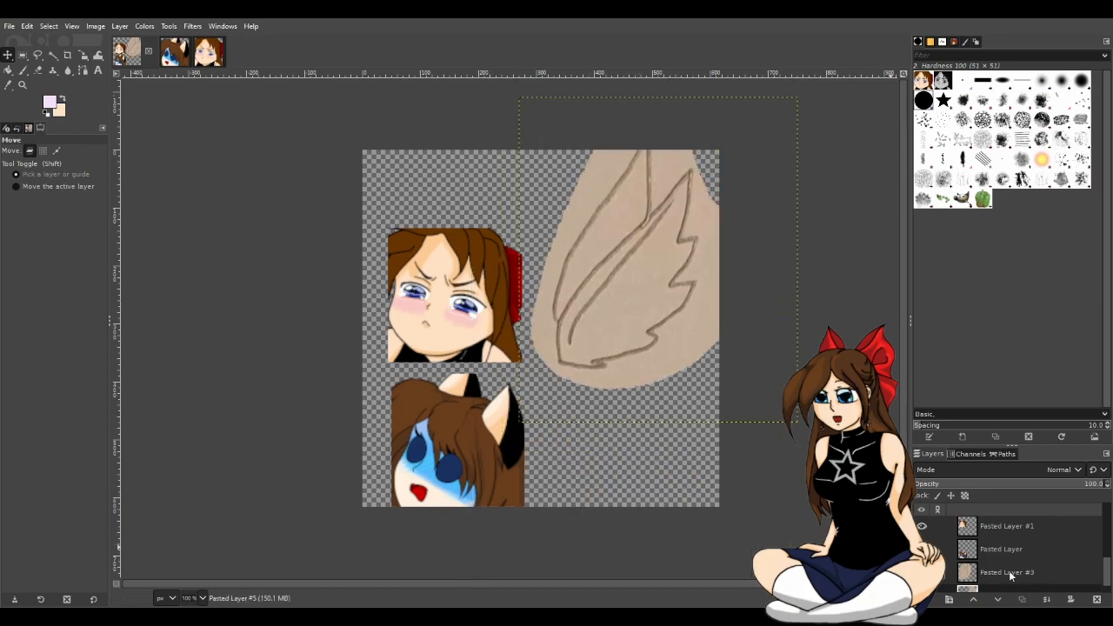
Show and select Pasted Layer #3, hide Pasted Layer #5, and move the larger wing sketch to the canvas's right side
{"action": "left_click", "coordinate": [922, 572]}
{"action": "left_click", "coordinate": [997, 575]}
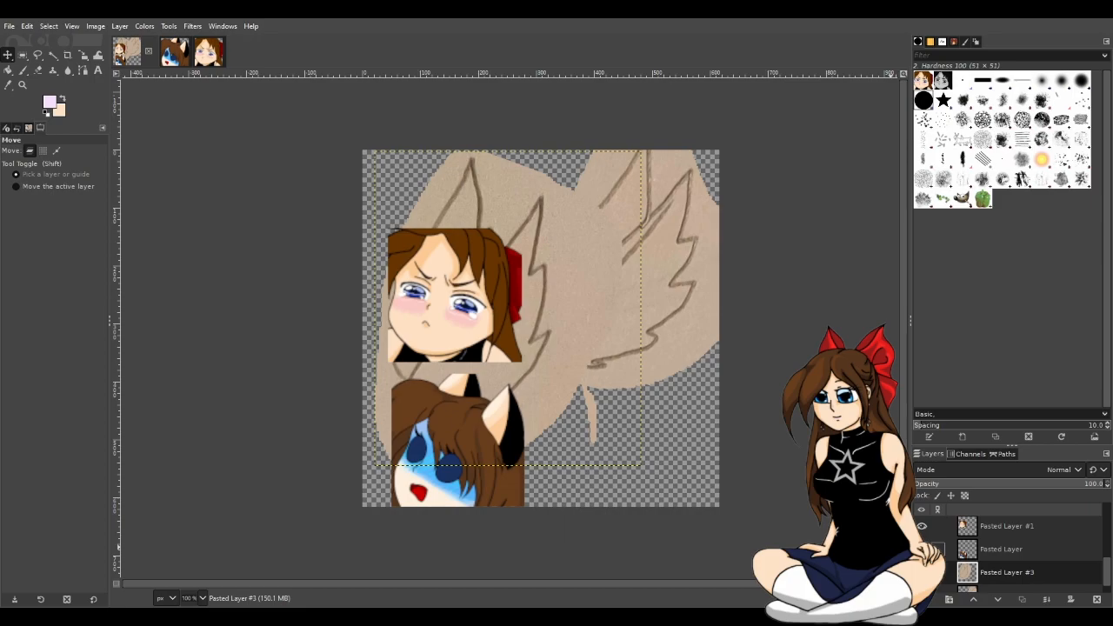
{"action": "scroll", "coordinate": [963, 581], "scroll_direction": "down", "scroll_amount": 1}
{"action": "left_click", "coordinate": [923, 581]}
{"action": "left_click_drag", "start_coordinate": [546, 245], "coordinate": [573, 343]}
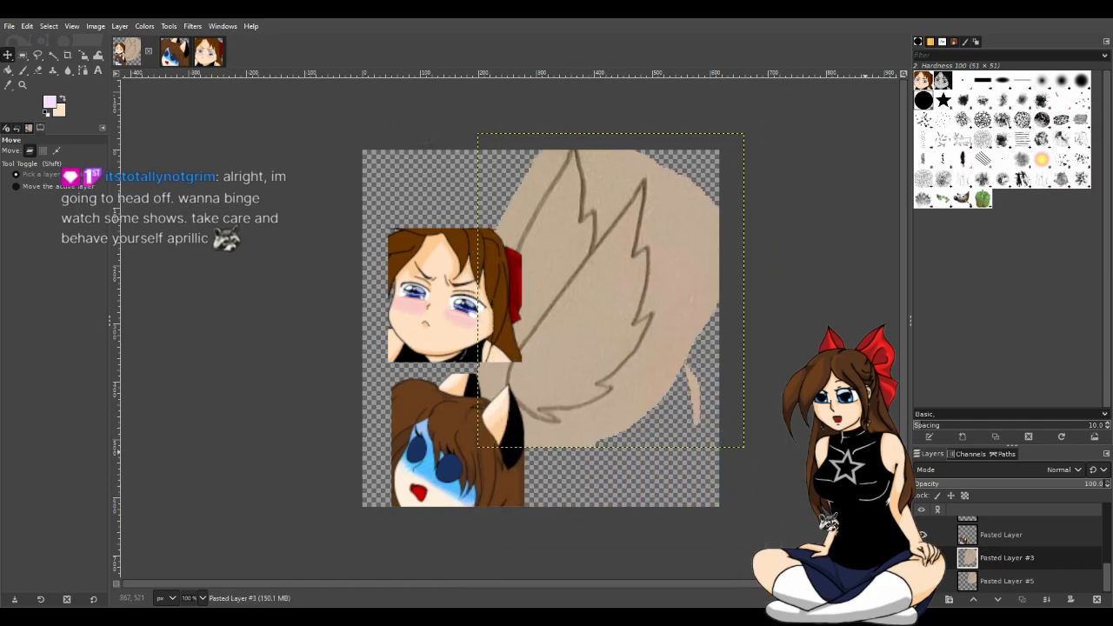
Hide both emote layers and move the wing sketch on Pasted Layer #3 to the middle of the canvas
{"action": "left_click", "coordinate": [1012, 581]}
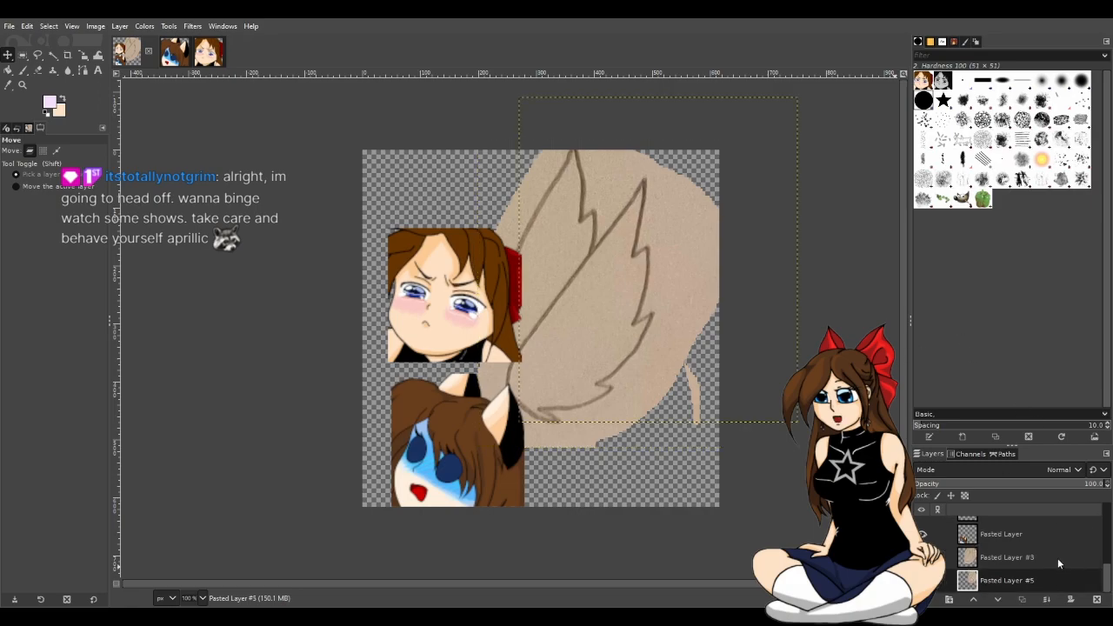
{"action": "left_click", "coordinate": [923, 534]}
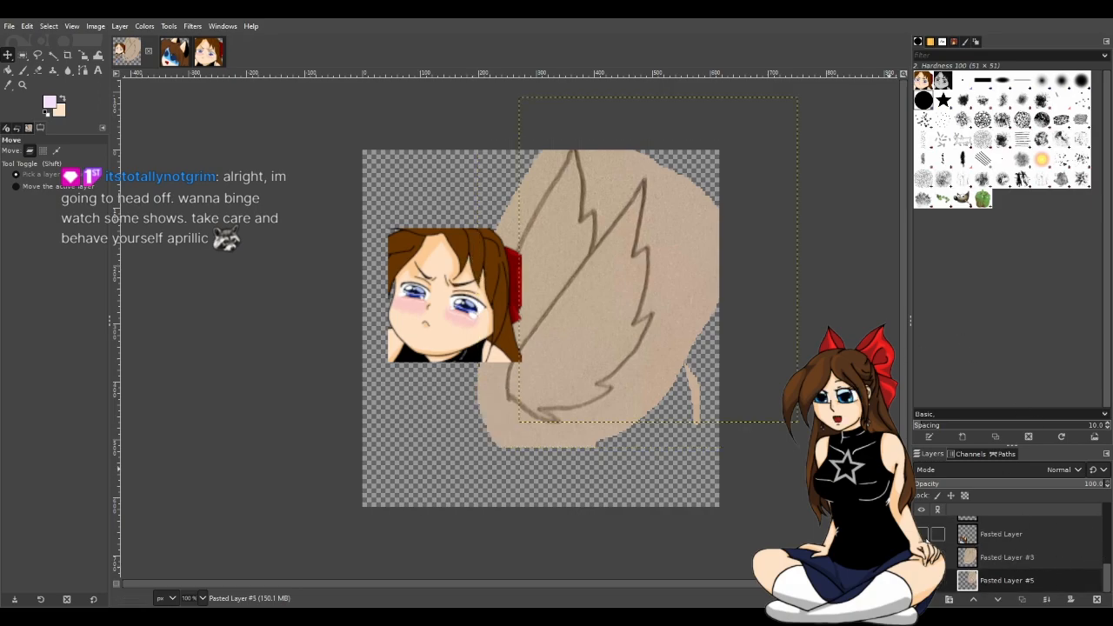
{"action": "scroll", "coordinate": [925, 538], "scroll_direction": "up", "scroll_amount": 2}
{"action": "left_click", "coordinate": [924, 540]}
{"action": "left_click", "coordinate": [1006, 591]}
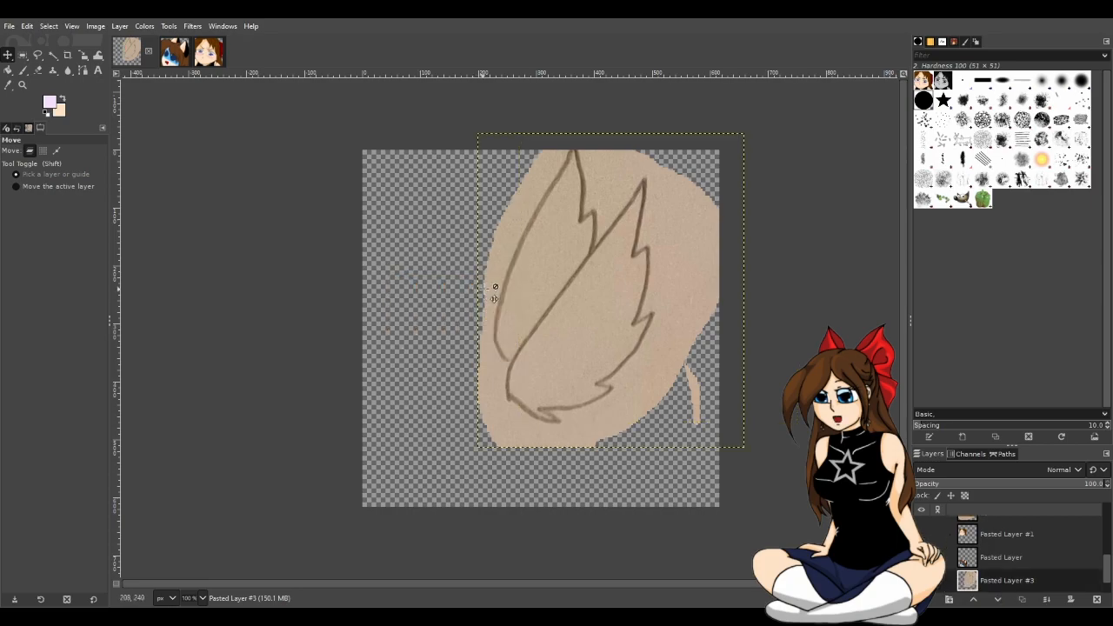
{"action": "mouse_move", "coordinate": [583, 260]}
{"action": "left_mouse_down"}
{"action": "mouse_move", "coordinate": [522, 330]}
{"action": "mouse_move", "coordinate": [557, 303]}
{"action": "left_mouse_up"}
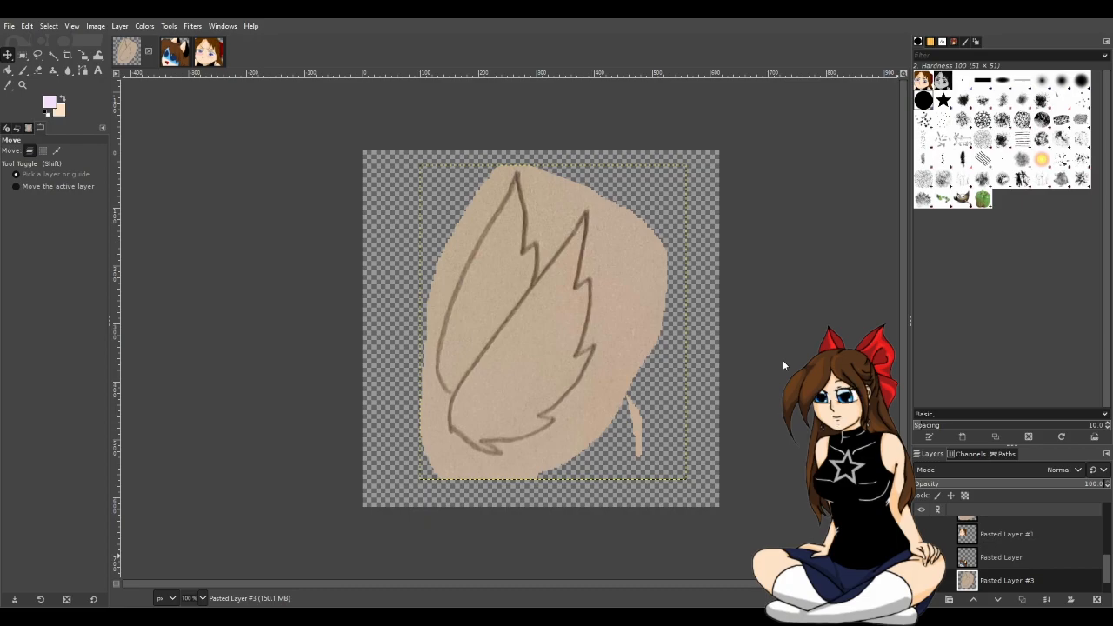
Add a transparent layer named line art above the wing sketch, and close shocked emotes5.png and cry sad2.png
{"action": "left_click", "coordinate": [1021, 580]}
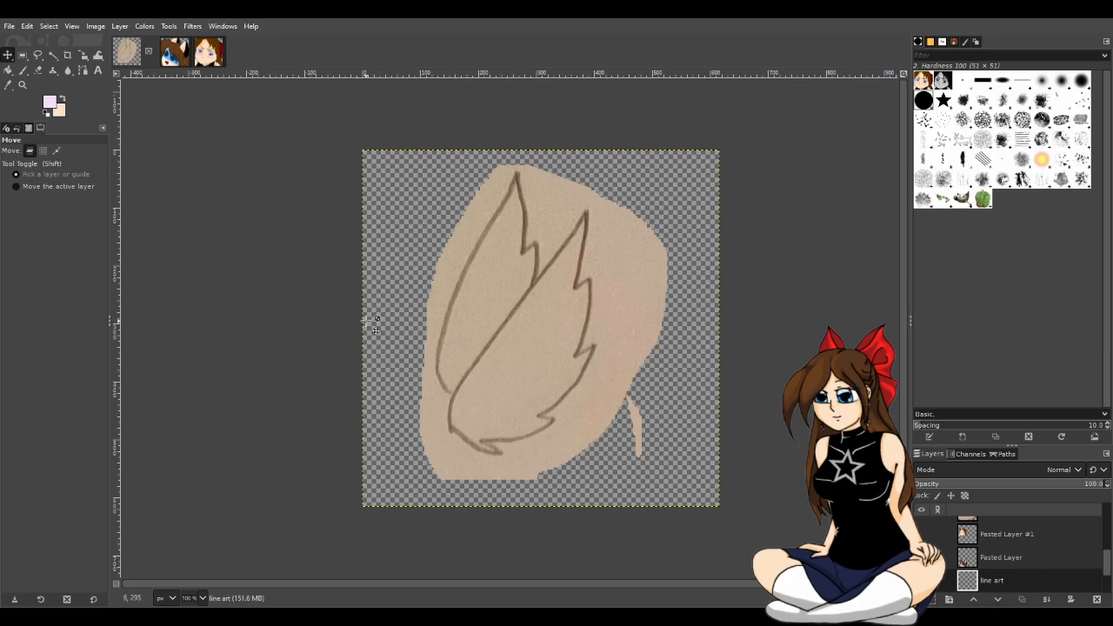
{"action": "left_click", "coordinate": [185, 55]}
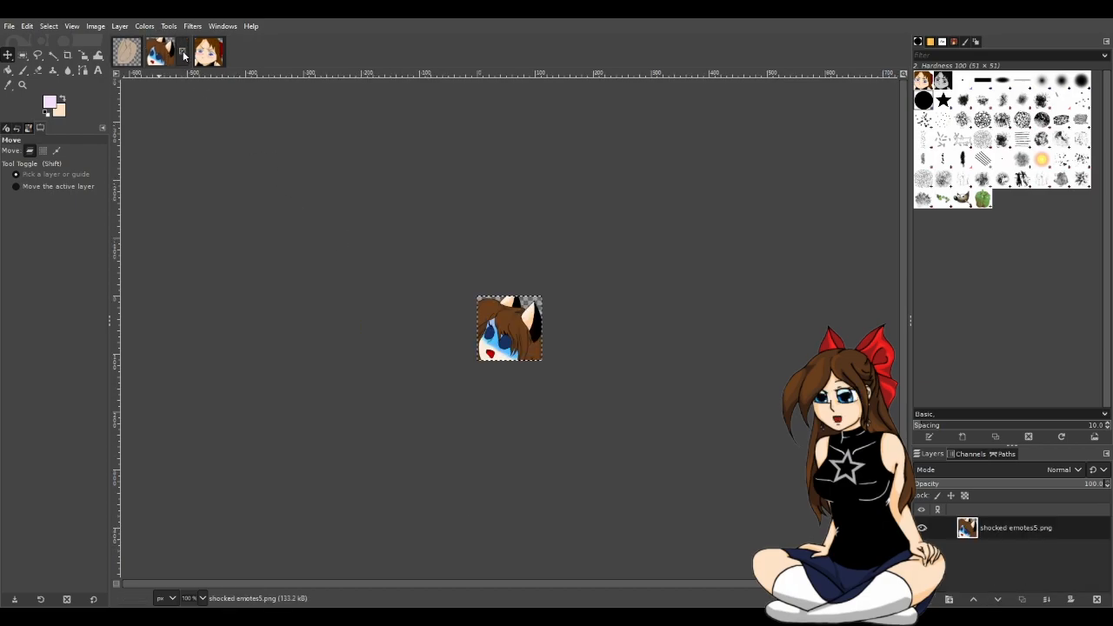
{"action": "key", "text": "ctrl+w"}
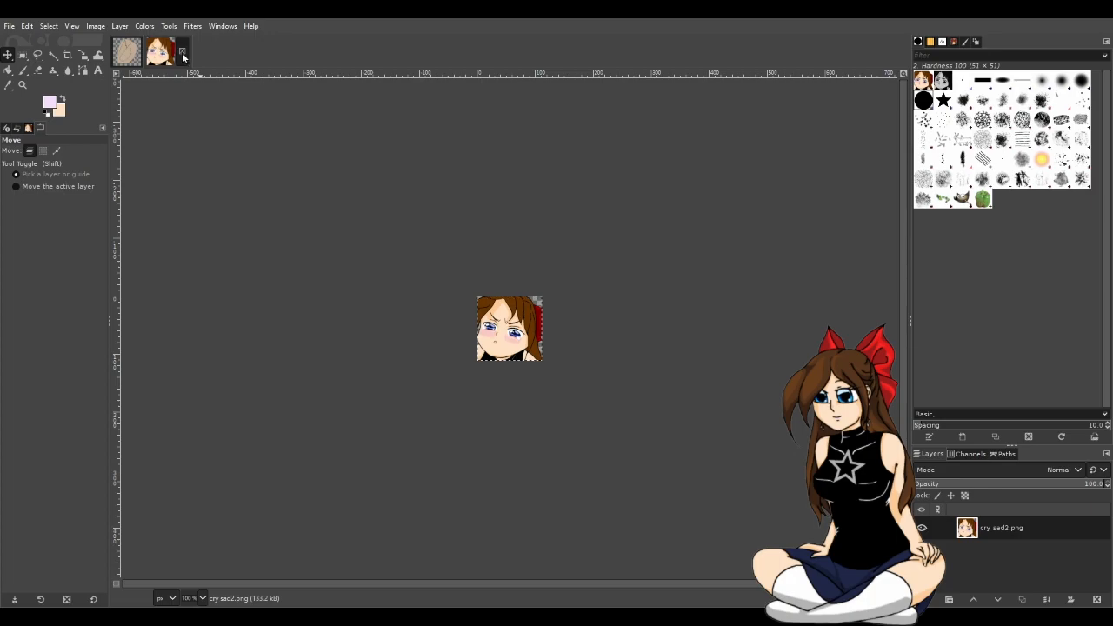
{"action": "key", "text": "ctrl+w"}
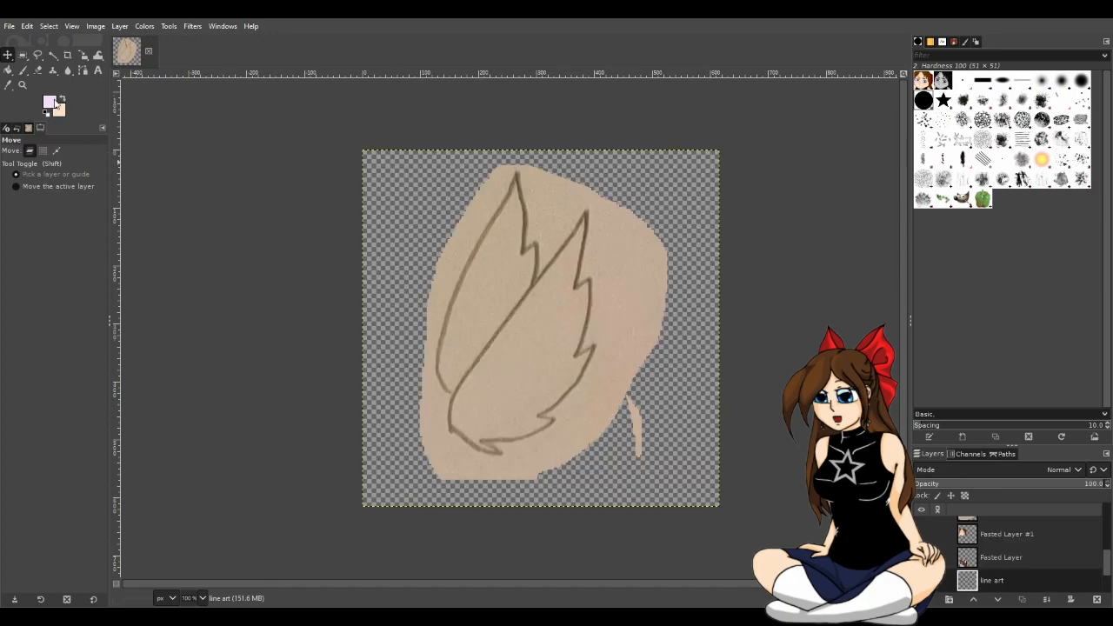
Prepare a black Paintbrush with the 2. Hardness 100 brush at size 8
{"action": "key", "text": "p"}
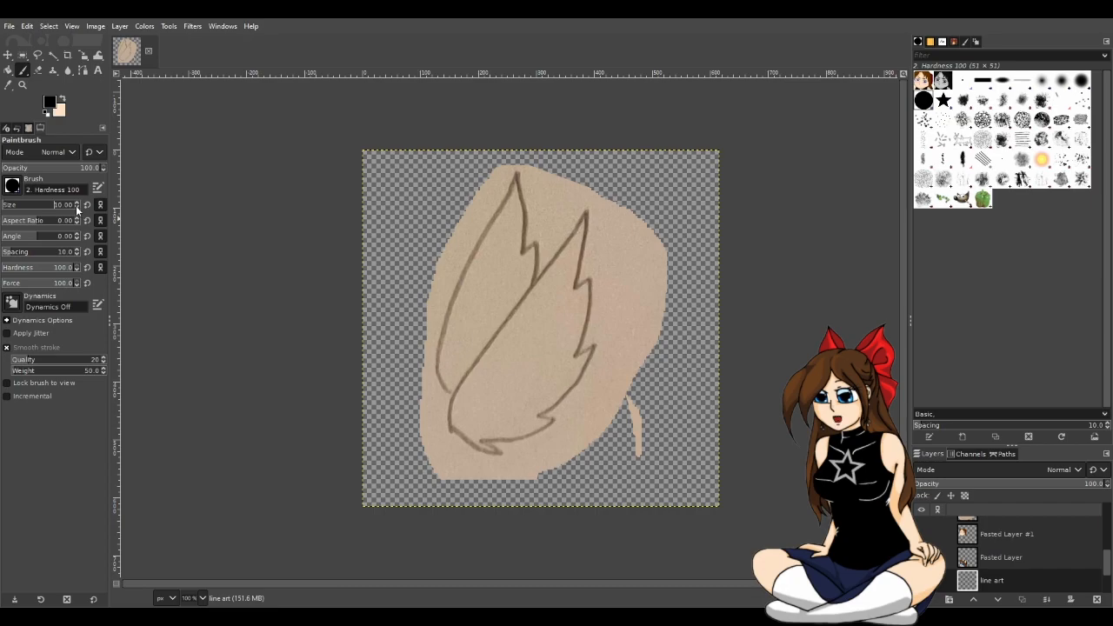
{"action": "left_click", "coordinate": [76, 208]}
{"action": "left_click_drag", "start_coordinate": [43, 161], "coordinate": [35, 128]}
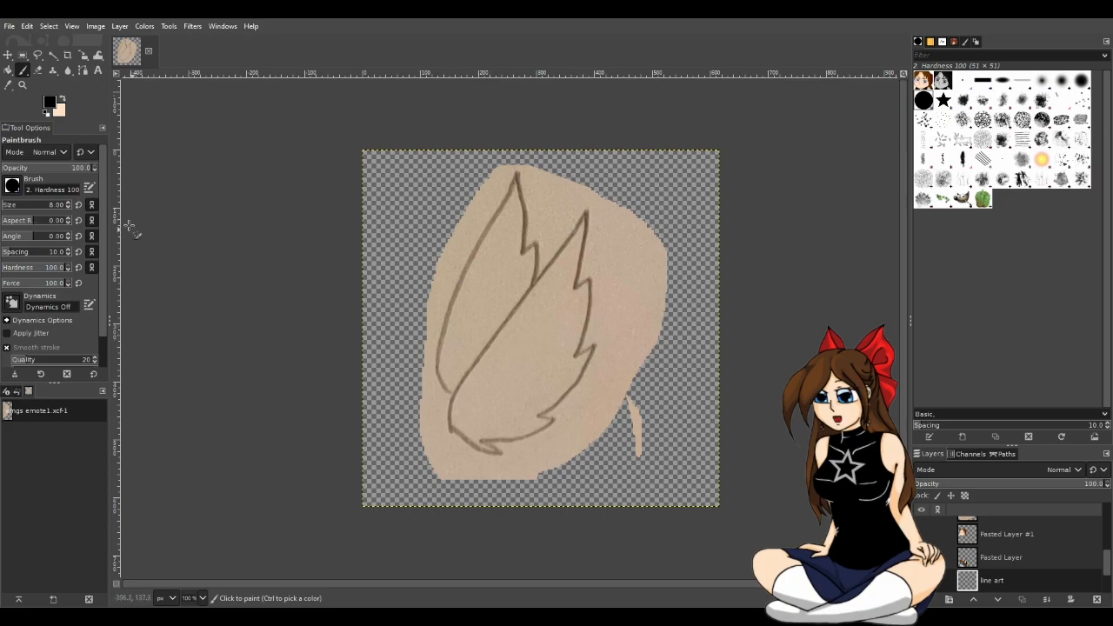
{"action": "left_click_drag", "start_coordinate": [30, 128], "coordinate": [68, 267]}
{"action": "left_click_drag", "start_coordinate": [49, 397], "coordinate": [34, 396]}
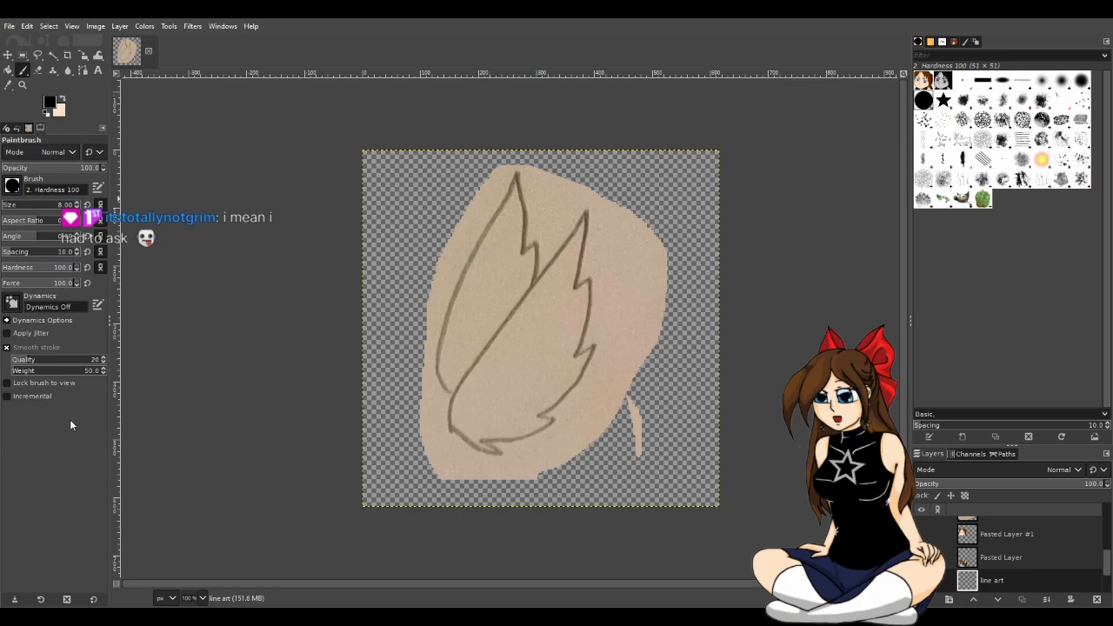
Set the Paintbrush size to 10 for tracing the wing
{"action": "key", "text": "m"}
{"action": "scroll", "coordinate": [592, 393], "scroll_direction": "up", "scroll_amount": 1}
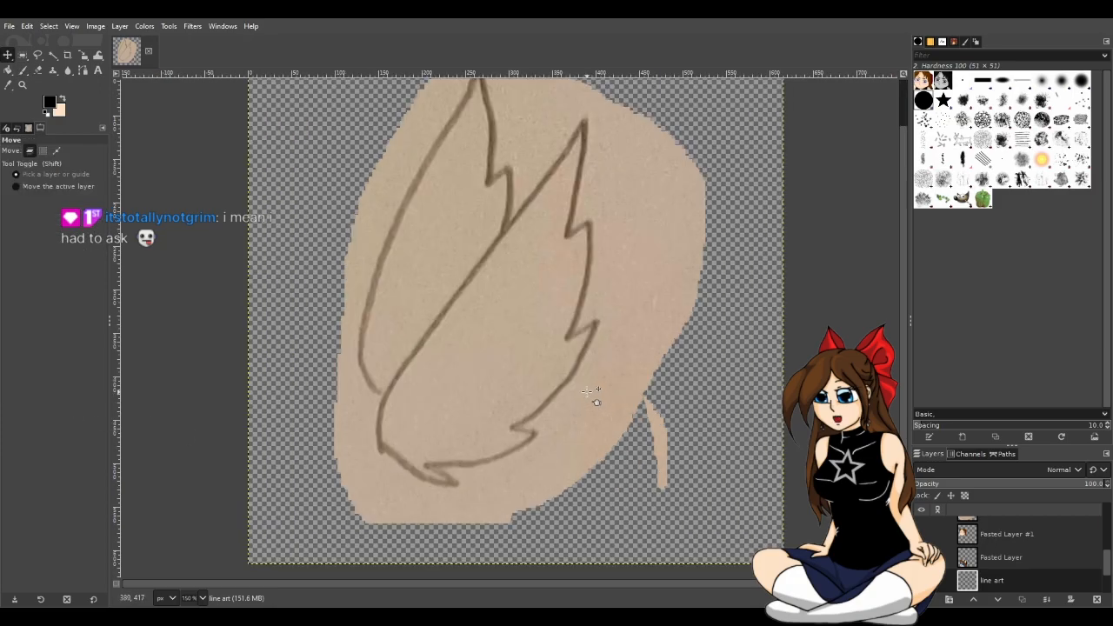
{"action": "key", "text": "p"}
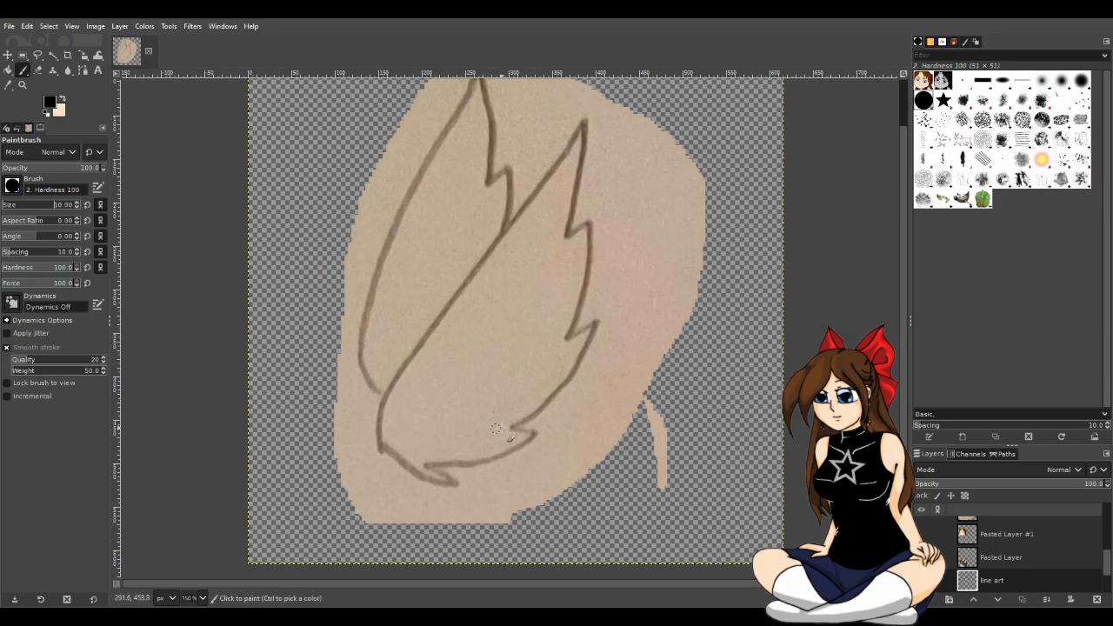
Try tracing the long diagonal edge of the front wing section in black on the line art layer, undoing each stroke
{"action": "key", "text": "m"}
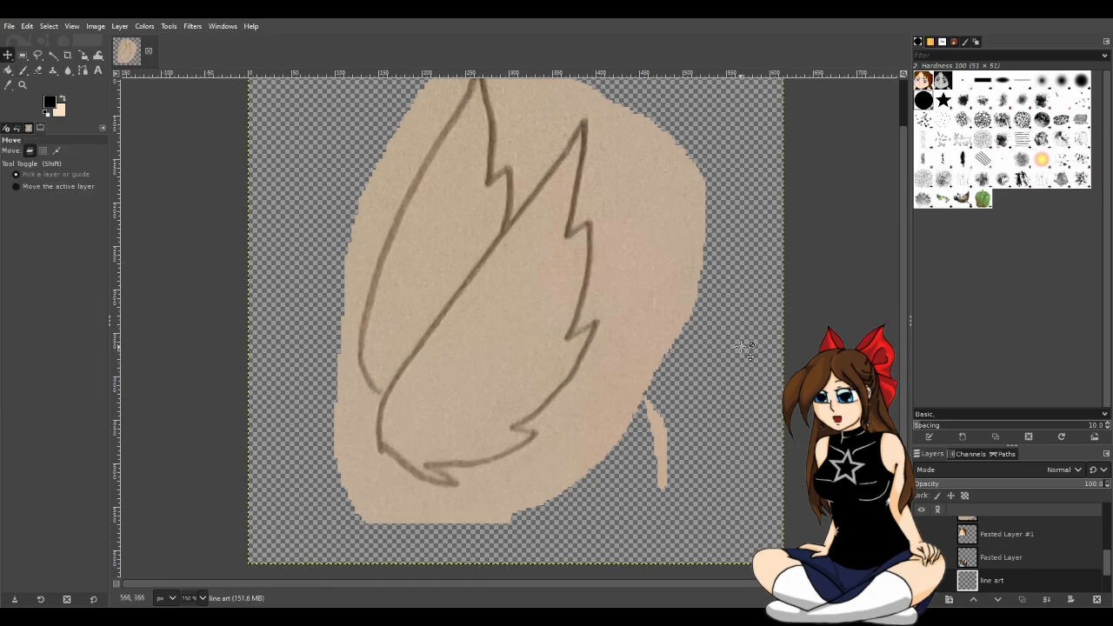
{"action": "scroll", "coordinate": [743, 349], "scroll_direction": "up", "scroll_amount": 1}
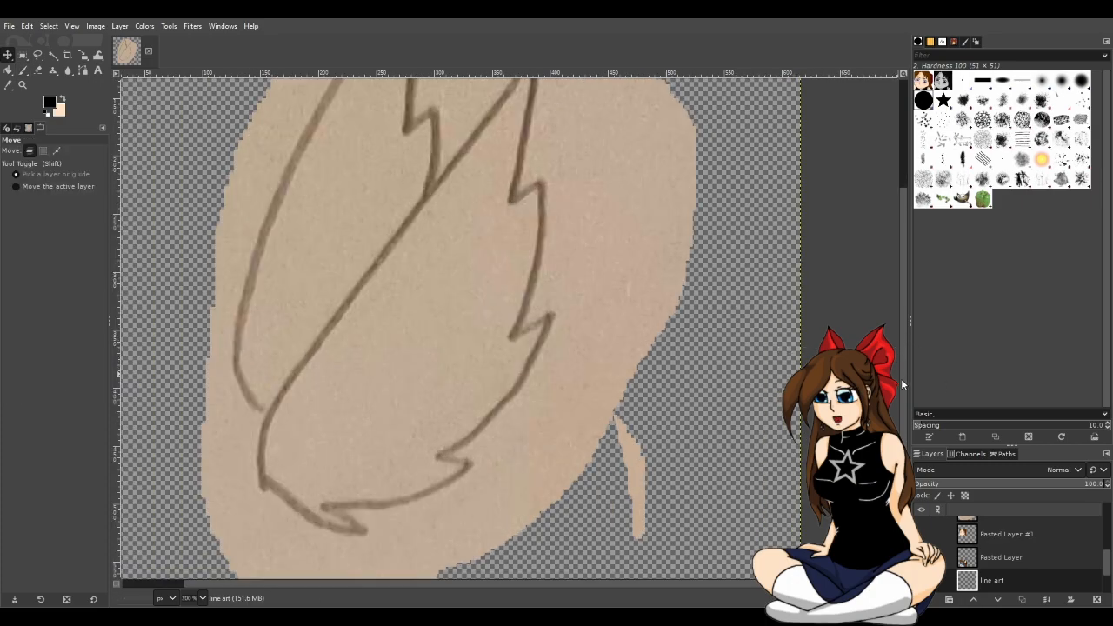
{"action": "scroll", "coordinate": [901, 378], "scroll_direction": "up", "scroll_amount": 2}
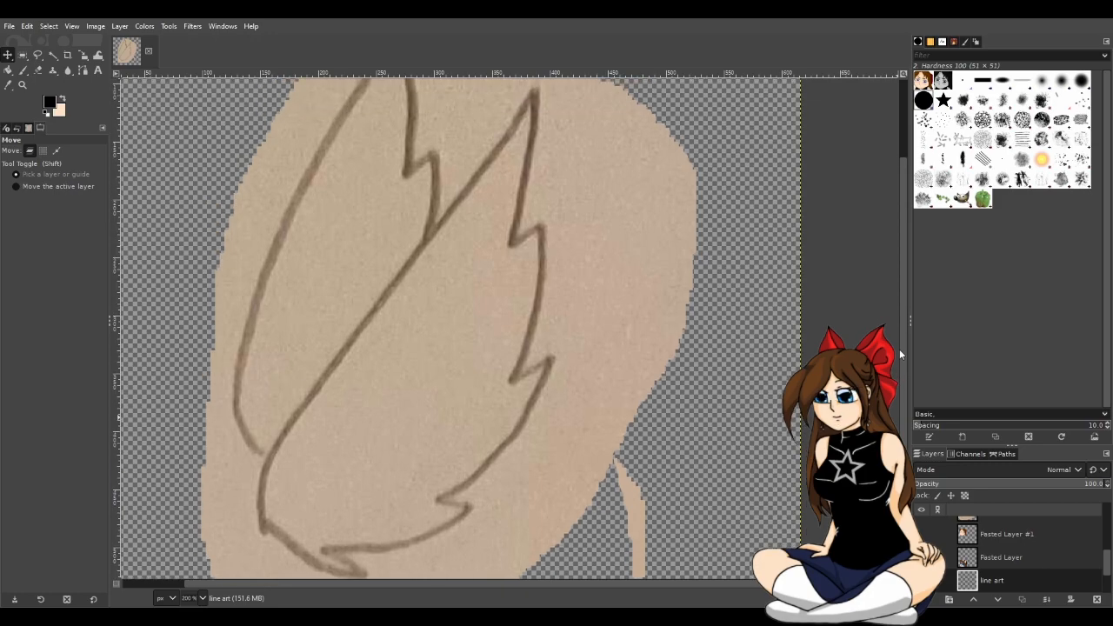
{"action": "key", "text": "p"}
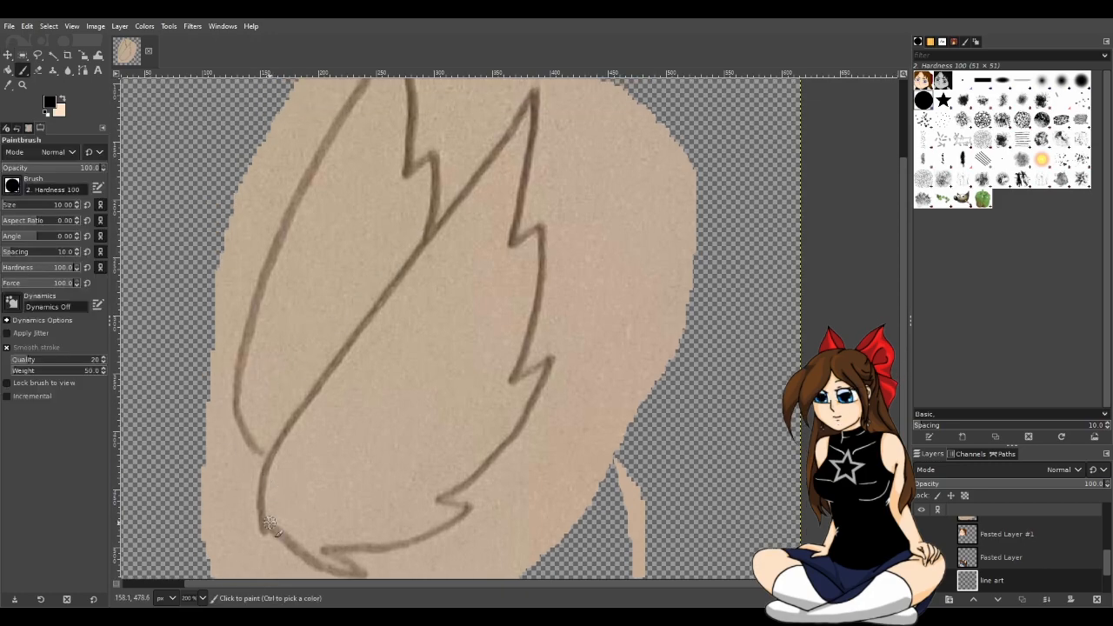
{"action": "left_click_drag", "start_coordinate": [262, 525], "coordinate": [261, 478]}
{"action": "key", "text": "ctrl+z"}
{"action": "left_click_drag", "start_coordinate": [262, 528], "coordinate": [260, 467]}
{"action": "key", "text": "ctrl+z"}
{"action": "left_click", "coordinate": [263, 523]}
{"action": "mouse_move", "coordinate": [264, 523]}
{"action": "left_mouse_down"}
{"action": "mouse_move", "coordinate": [260, 475]}
{"action": "mouse_move", "coordinate": [291, 410]}
{"action": "mouse_move", "coordinate": [435, 245]}
{"action": "mouse_move", "coordinate": [531, 96]}
{"action": "mouse_move", "coordinate": [281, 449]}
{"action": "mouse_move", "coordinate": [262, 520]}
{"action": "mouse_move", "coordinate": [271, 541]}
{"action": "left_mouse_up"}
{"action": "key", "text": "ctrl+z"}
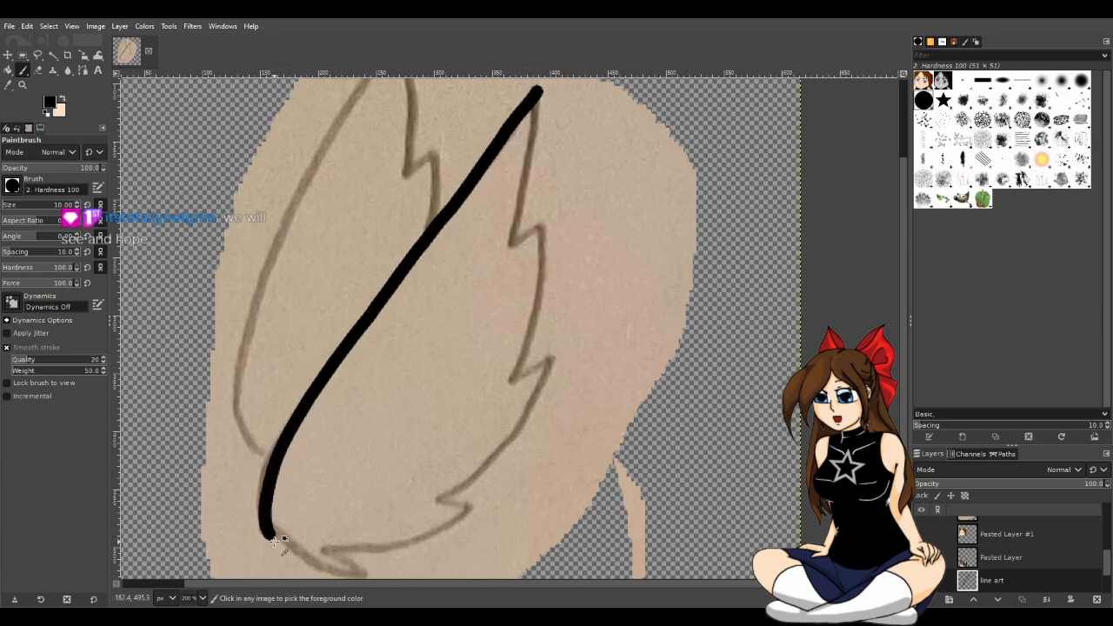
{"action": "key", "text": "ctrl+z"}
{"action": "mouse_move", "coordinate": [263, 527]}
{"action": "left_mouse_down"}
{"action": "mouse_move", "coordinate": [262, 457]}
{"action": "mouse_move", "coordinate": [282, 422]}
{"action": "left_mouse_up"}
{"action": "key", "text": "ctrl+z"}
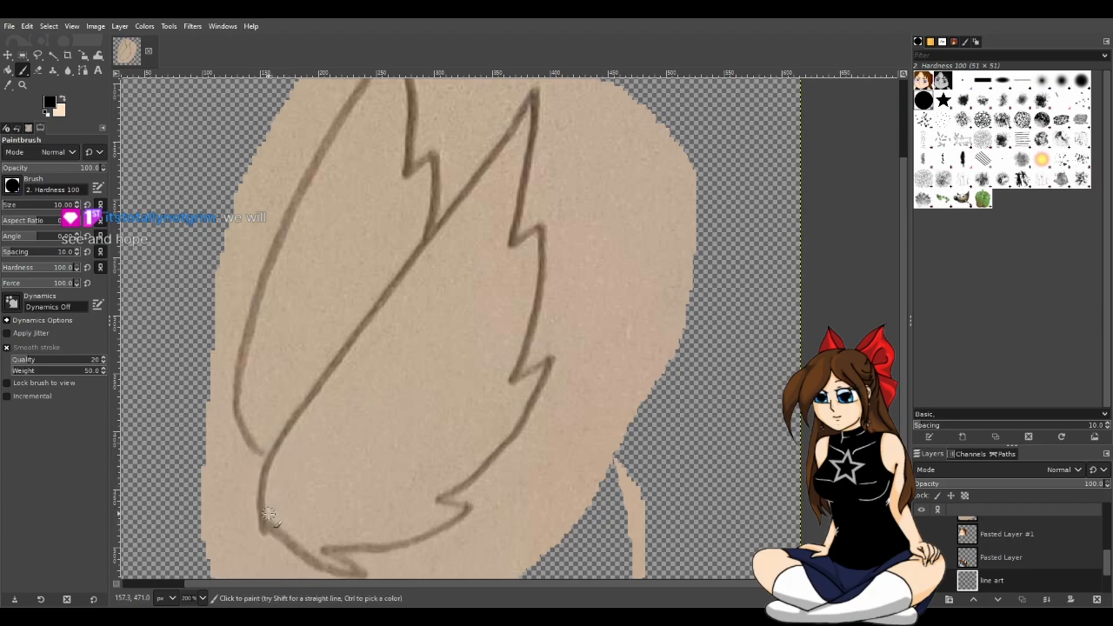
{"action": "left_click_drag", "start_coordinate": [264, 528], "coordinate": [286, 420]}
{"action": "key", "text": "ctrl+z"}
{"action": "mouse_move", "coordinate": [264, 525]}
{"action": "left_mouse_down"}
{"action": "mouse_move", "coordinate": [268, 459]}
{"action": "mouse_move", "coordinate": [287, 427]}
{"action": "mouse_move", "coordinate": [500, 165]}
{"action": "left_mouse_up"}
{"action": "key", "text": "ctrl+z"}
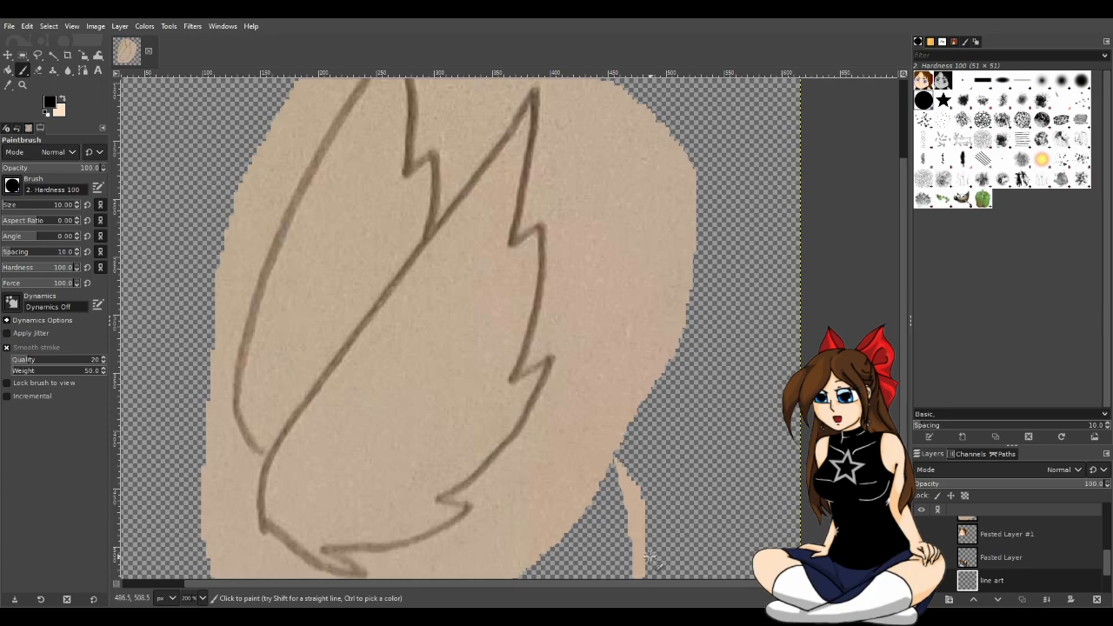
Try tracing the lower end of the diagonal wing edge at closer zoom and undo the stroke
{"action": "key", "text": "m"}
{"action": "scroll", "coordinate": [628, 574], "scroll_direction": "down", "scroll_amount": 1}
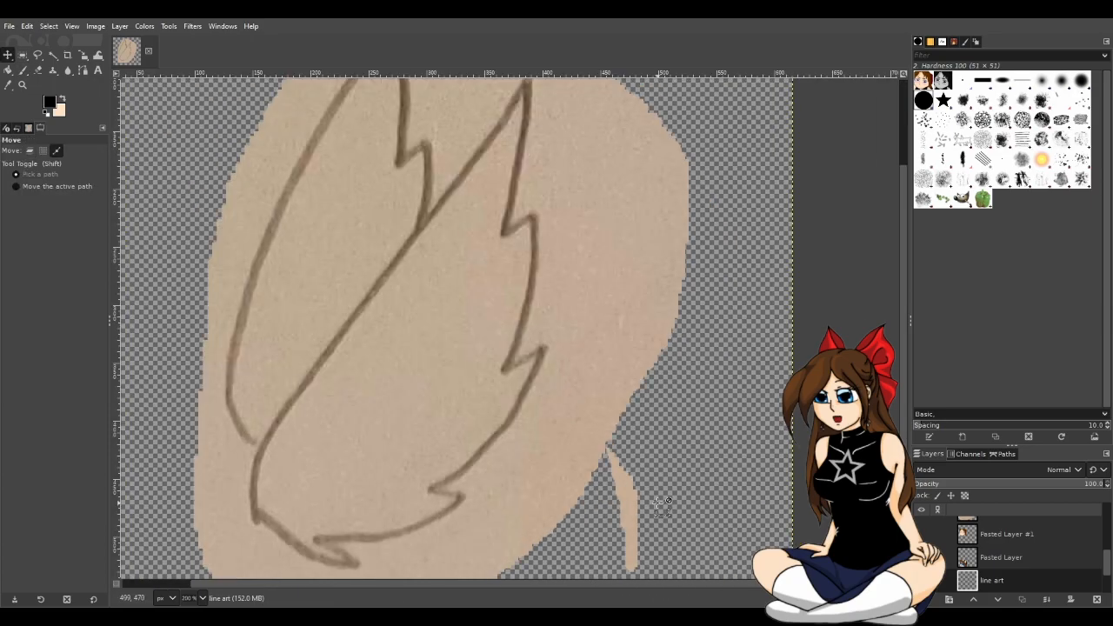
{"action": "scroll", "coordinate": [635, 509], "scroll_direction": "up", "scroll_amount": 1}
{"action": "scroll", "coordinate": [635, 510], "scroll_direction": "up", "scroll_amount": 1}
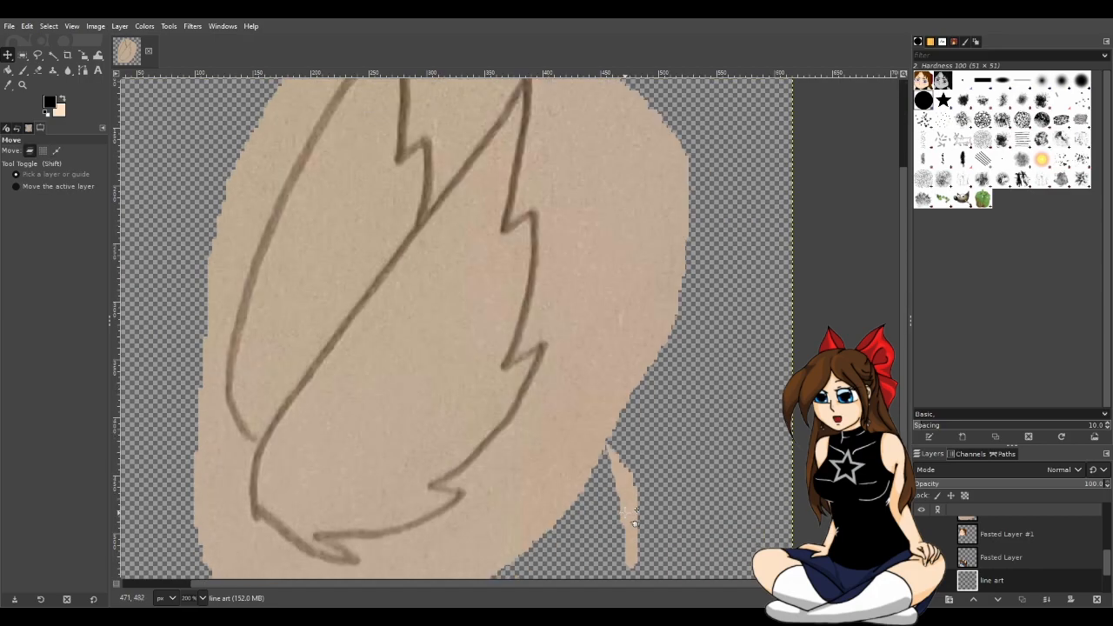
{"action": "left_click_drag", "start_coordinate": [519, 587], "coordinate": [437, 585]}
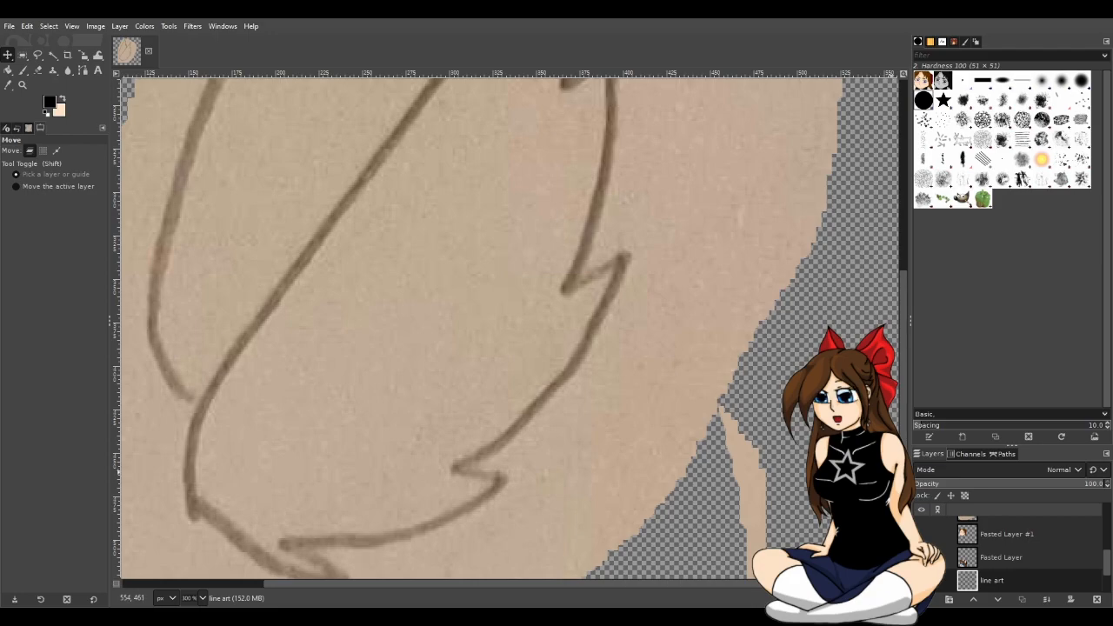
{"action": "scroll", "coordinate": [904, 448], "scroll_direction": "up", "scroll_amount": 1}
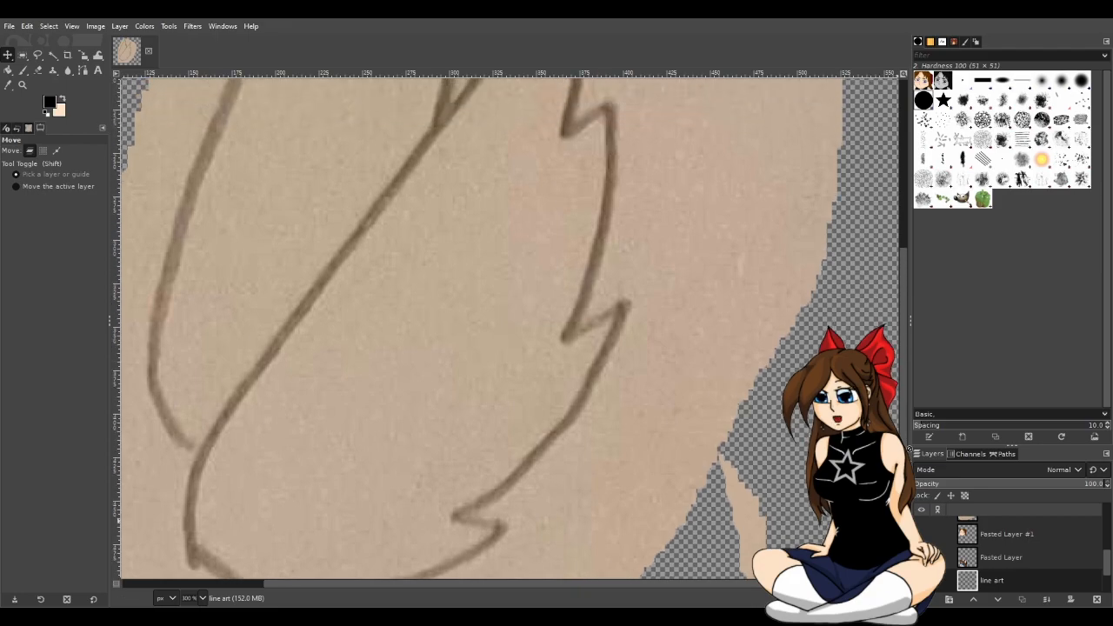
{"action": "key", "text": "p"}
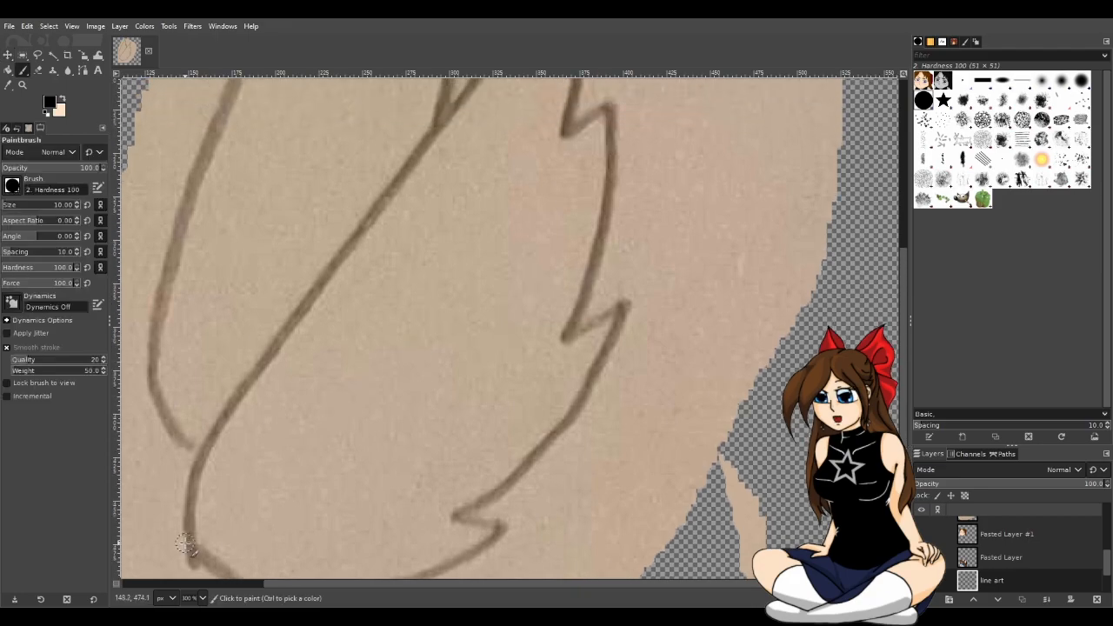
{"action": "left_click_drag", "start_coordinate": [196, 561], "coordinate": [198, 461]}
{"action": "key", "text": "ctrl+z"}
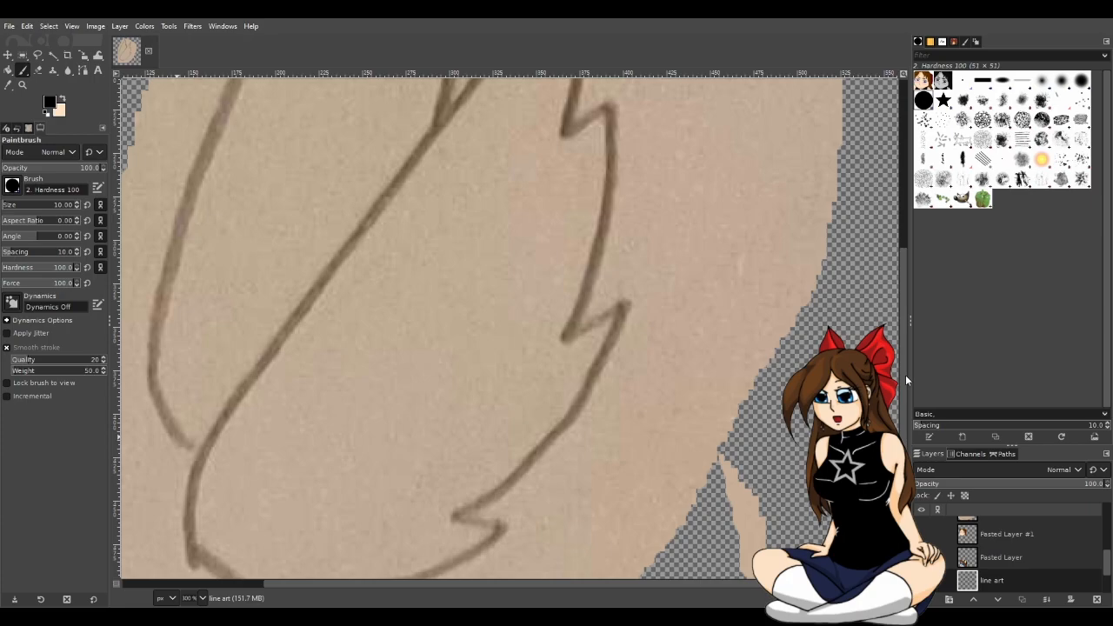
Try tracing upward from the pointed lower corner of the front wing section in black, undoing each stroke
{"action": "scroll", "coordinate": [898, 407], "scroll_direction": "down", "scroll_amount": 2}
{"action": "left_click_drag", "start_coordinate": [177, 330], "coordinate": [176, 328]}
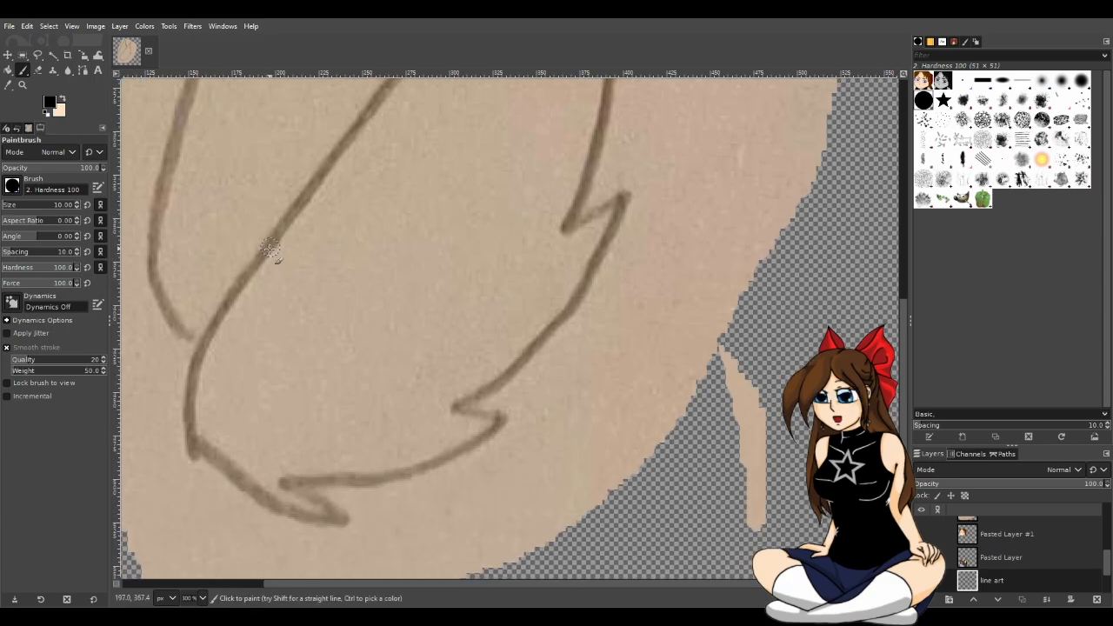
{"action": "left_click", "coordinate": [192, 445]}
{"action": "left_click_drag", "start_coordinate": [190, 439], "coordinate": [186, 379]}
{"action": "key", "text": "ctrl+z"}
{"action": "scroll", "coordinate": [372, 582], "scroll_direction": "left", "scroll_amount": 3}
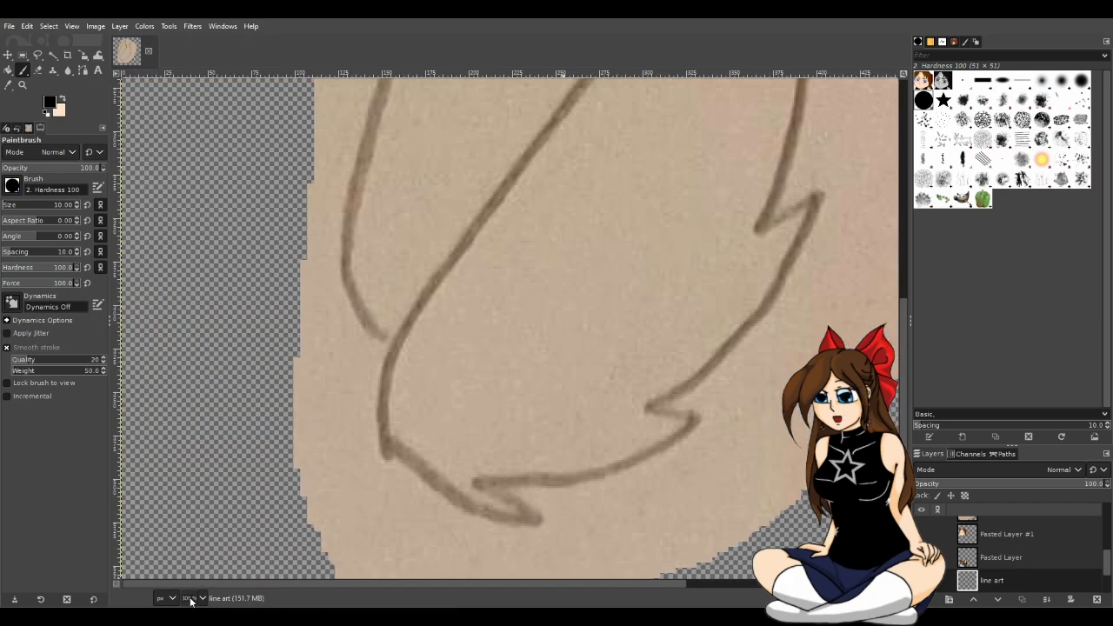
{"action": "left_click", "coordinate": [385, 445]}
{"action": "mouse_move", "coordinate": [385, 439]}
{"action": "left_mouse_down"}
{"action": "mouse_move", "coordinate": [388, 372]}
{"action": "mouse_move", "coordinate": [441, 252]}
{"action": "left_mouse_up"}
{"action": "key", "text": "ctrl+z"}
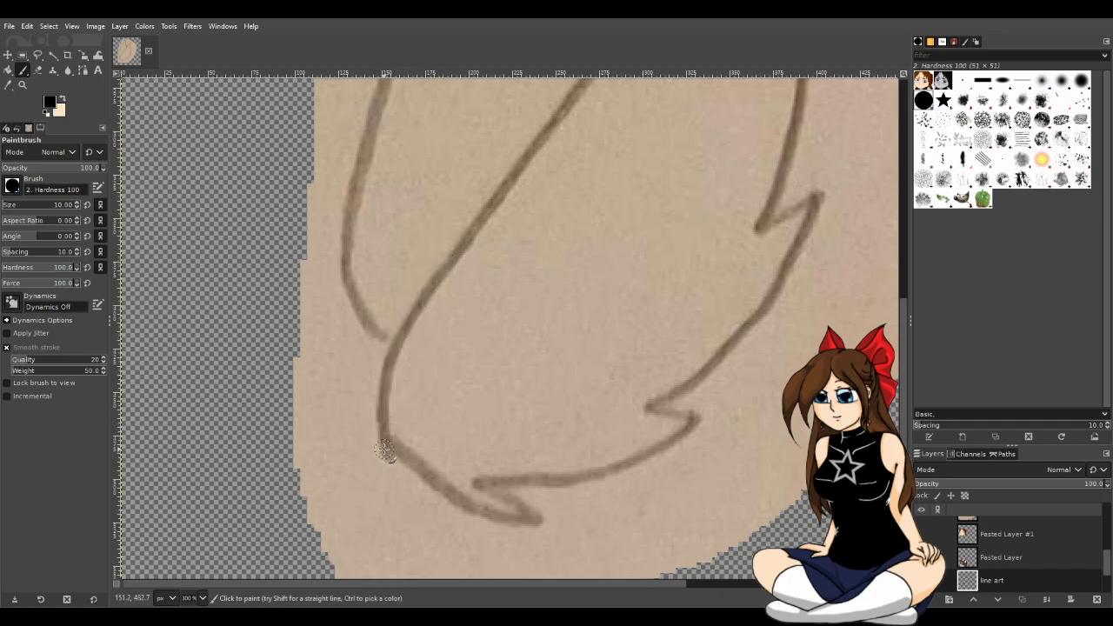
Trace the lower half of the front wing section's diagonal edge in black from its bottom corner, redoing unsatisfactory strokes
{"action": "mouse_move", "coordinate": [385, 444]}
{"action": "left_mouse_down"}
{"action": "mouse_move", "coordinate": [386, 375]}
{"action": "mouse_move", "coordinate": [407, 333]}
{"action": "left_mouse_up"}
{"action": "key", "text": "ctrl+z"}
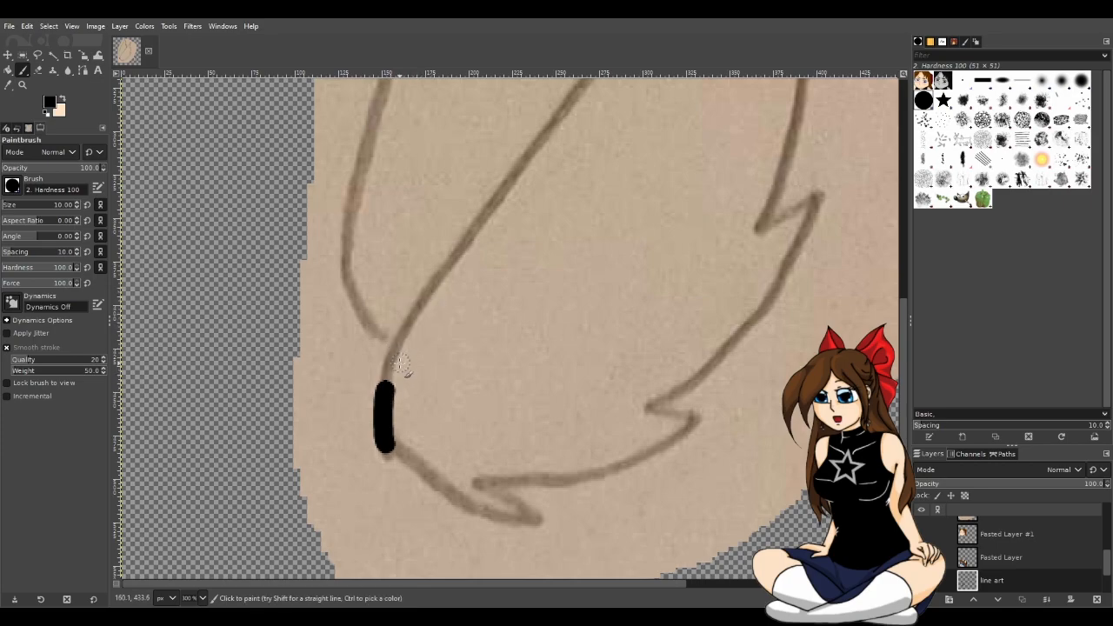
{"action": "left_click_drag", "start_coordinate": [385, 385], "coordinate": [459, 239]}
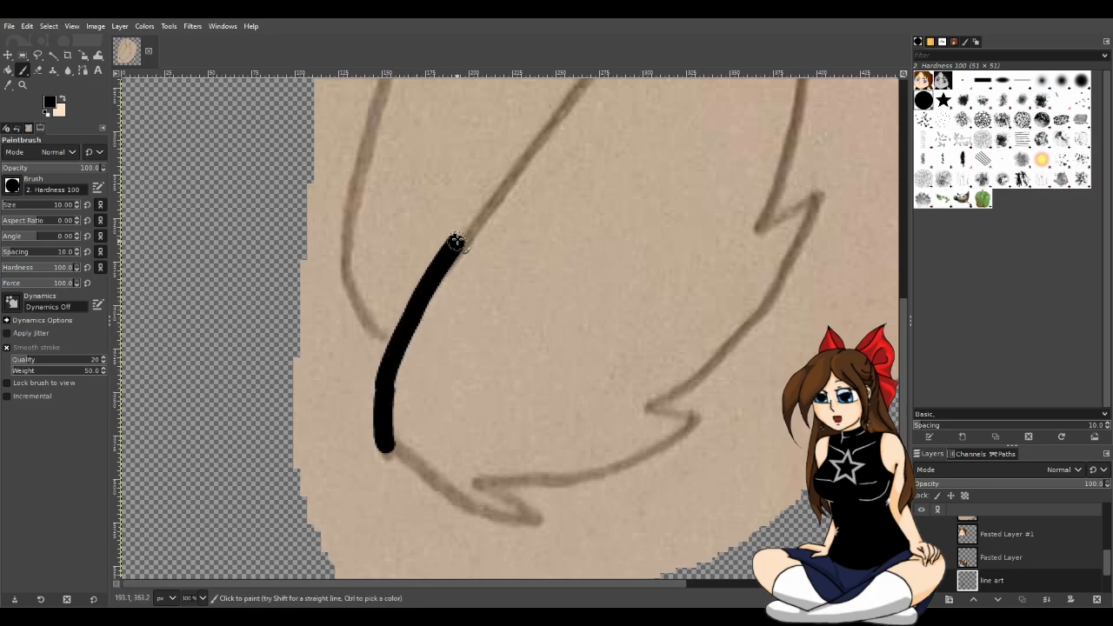
{"action": "key", "text": "ctrl+z"}
{"action": "mouse_move", "coordinate": [383, 387]}
{"action": "left_mouse_down"}
{"action": "mouse_move", "coordinate": [428, 289]}
{"action": "mouse_move", "coordinate": [582, 88]}
{"action": "left_mouse_up"}
{"action": "key", "text": "ctrl+z"}
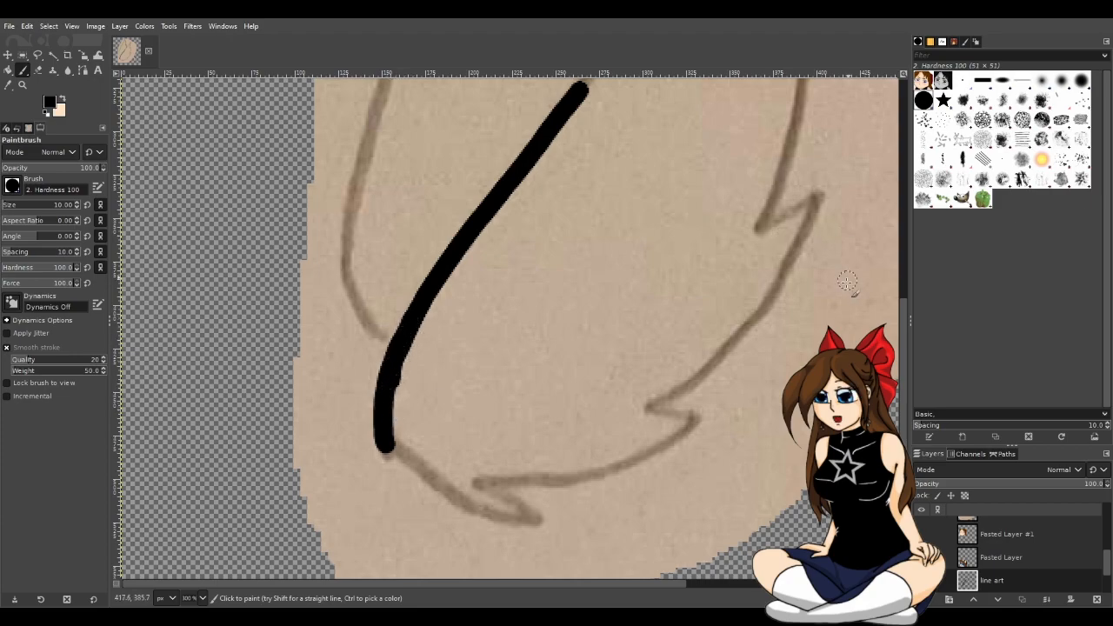
Try tracing the diagonal edge downward from the front wing section's upper tip and undo the stroke
{"action": "left_click_drag", "start_coordinate": [905, 336], "coordinate": [923, 185]}
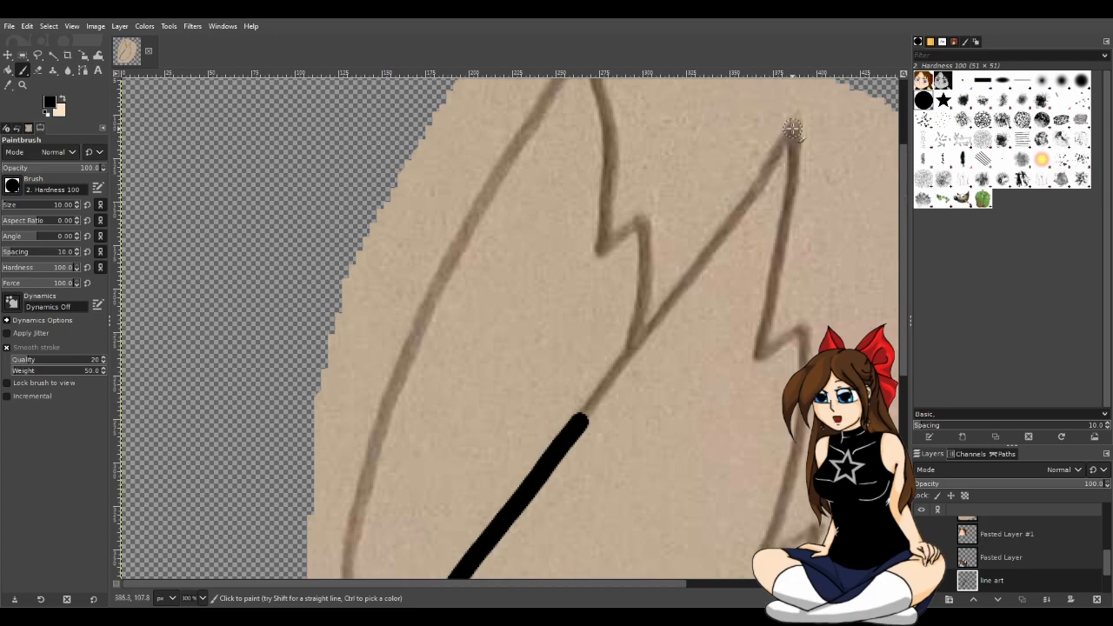
{"action": "left_click_drag", "start_coordinate": [788, 132], "coordinate": [709, 237]}
{"action": "key", "text": "ctrl+z"}
{"action": "left_click_drag", "start_coordinate": [675, 583], "coordinate": [744, 581]}
{"action": "key", "text": "m"}
{"action": "scroll", "coordinate": [903, 355], "scroll_direction": "down", "scroll_amount": 3}
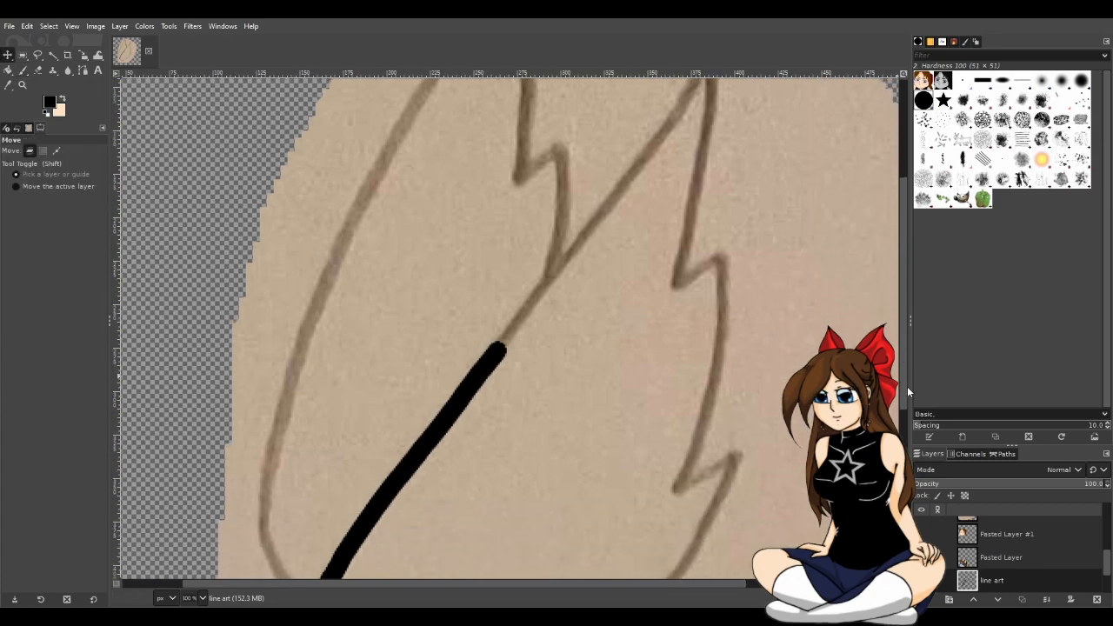
Try joining the upper part of the diagonal edge to the black line's end, undoing each stroke
{"action": "key", "text": "p"}
{"action": "left_click_drag", "start_coordinate": [631, 180], "coordinate": [509, 341]}
{"action": "key", "text": "ctrl+z"}
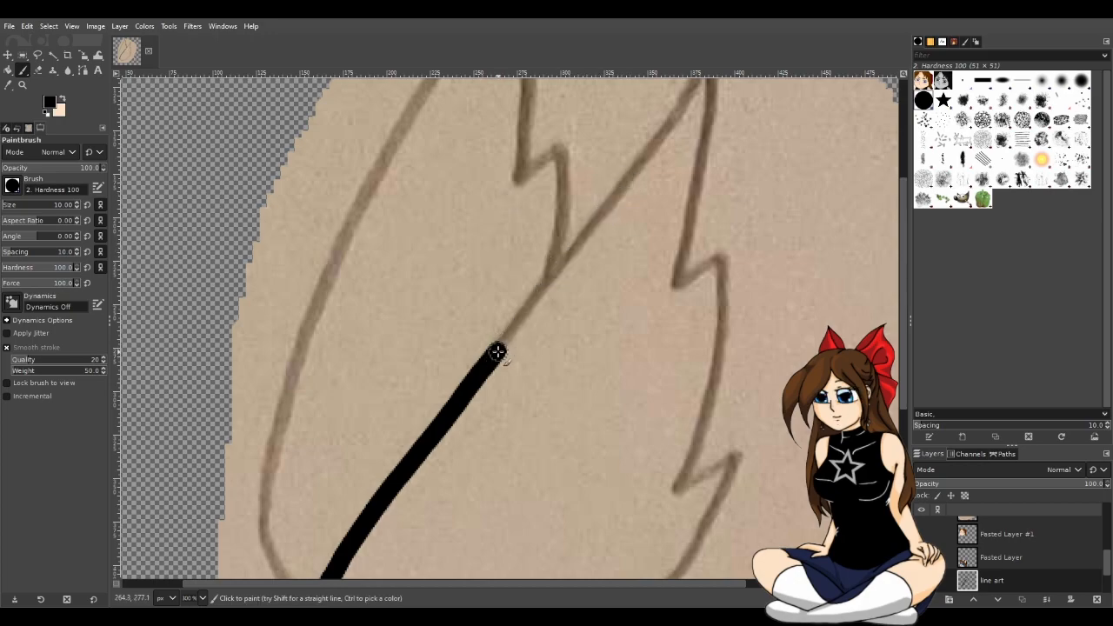
{"action": "left_click_drag", "start_coordinate": [496, 353], "coordinate": [588, 226]}
{"action": "key", "text": "ctrl+z"}
{"action": "left_click_drag", "start_coordinate": [497, 348], "coordinate": [643, 152]}
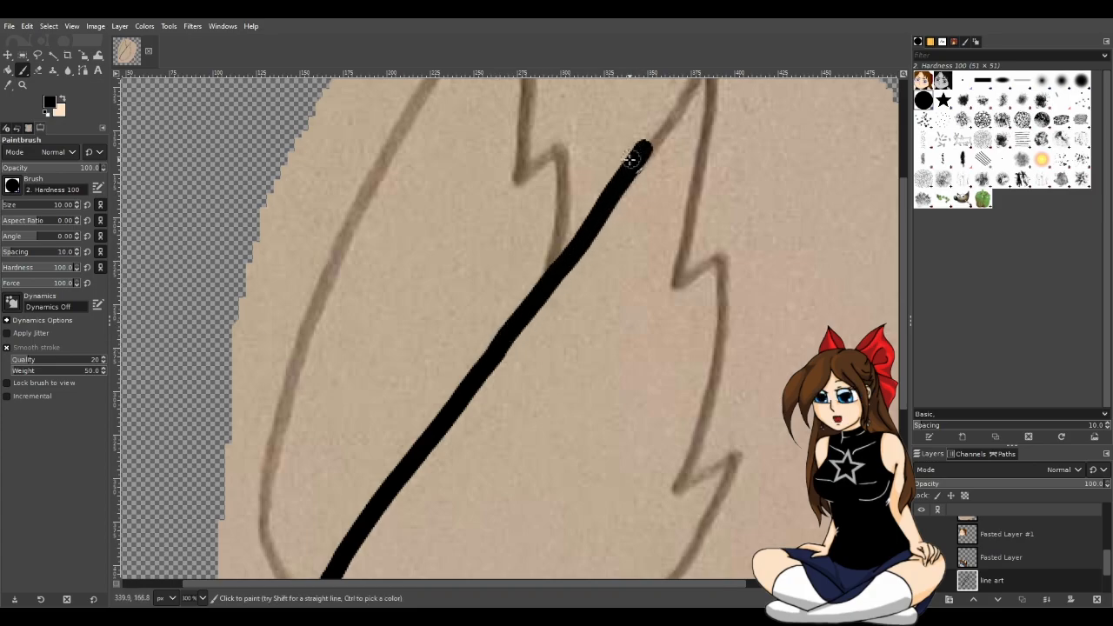
{"action": "key", "text": "ctrl+z"}
Try extending the black line along the diagonal edge up to the wing tip, and undo the stroke
{"action": "left_click_drag", "start_coordinate": [497, 353], "coordinate": [710, 65]}
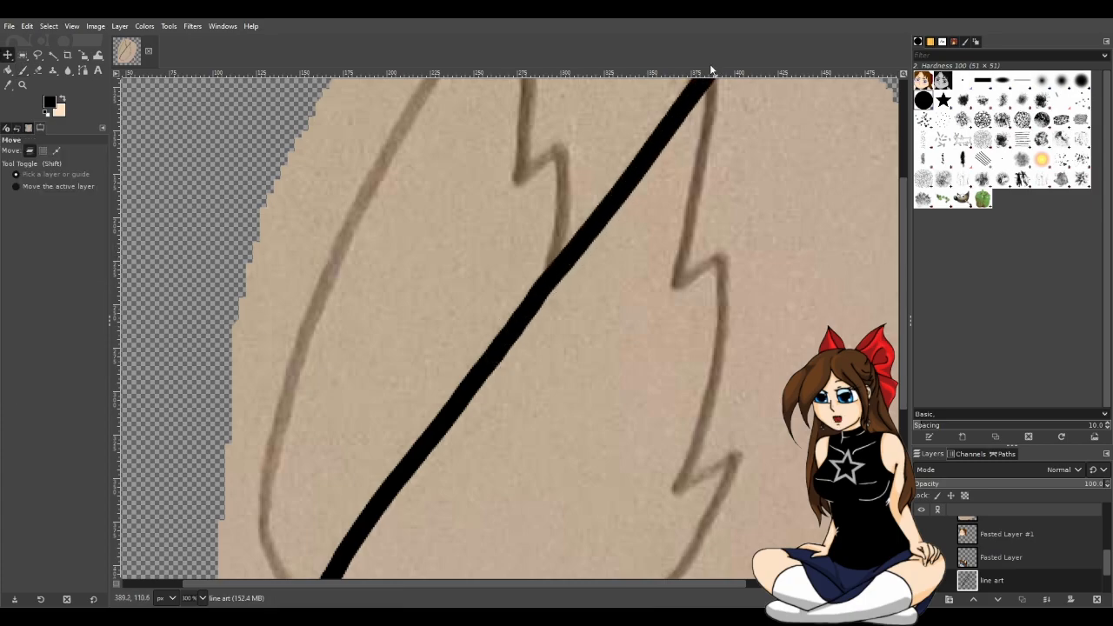
{"action": "scroll", "coordinate": [907, 232], "scroll_direction": "up", "scroll_amount": 2}
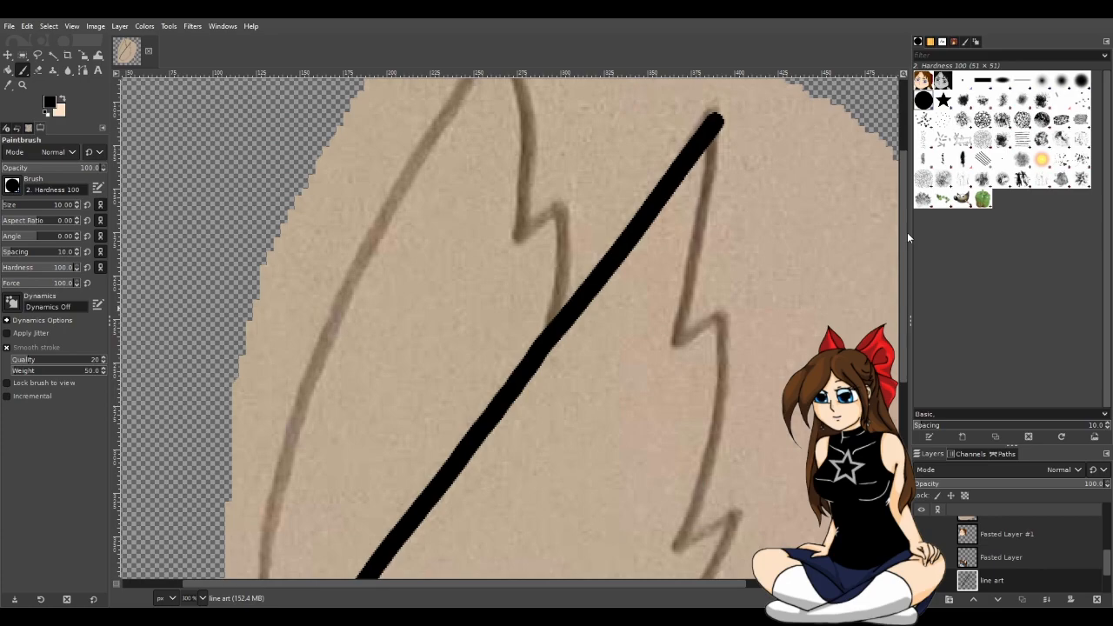
{"action": "key", "text": "z"}
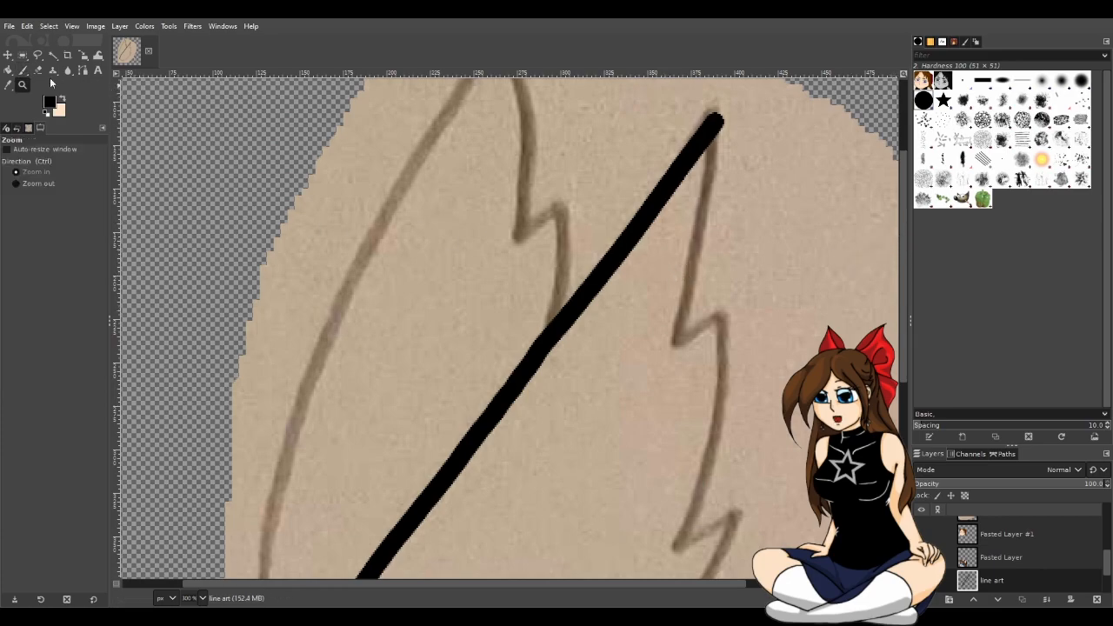
{"action": "left_click", "coordinate": [23, 70]}
{"action": "key", "text": "ctrl+z"}
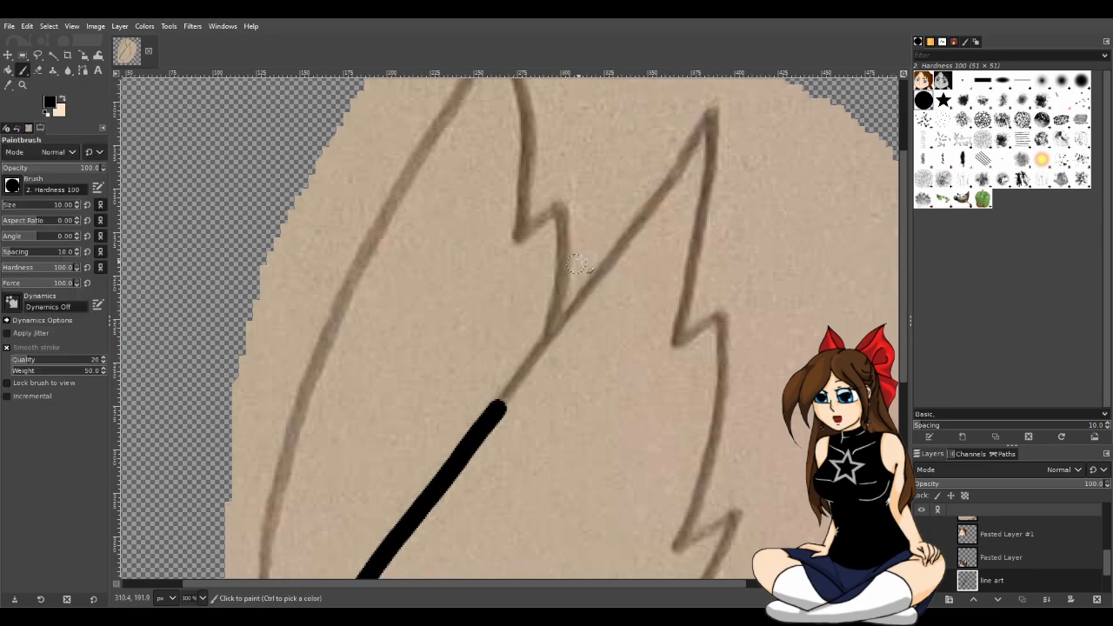
Retry the upper diagonal edge with strokes from the tip downward and from the line's end upward, undoing each
{"action": "left_click_drag", "start_coordinate": [706, 116], "coordinate": [548, 341]}
{"action": "key", "text": "ctrl+z"}
{"action": "mouse_move", "coordinate": [708, 117]}
{"action": "left_mouse_down"}
{"action": "mouse_move", "coordinate": [484, 417]}
{"action": "mouse_move", "coordinate": [571, 301]}
{"action": "left_mouse_up"}
{"action": "key", "text": "ctrl+z"}
{"action": "key", "text": "ctrl+z"}
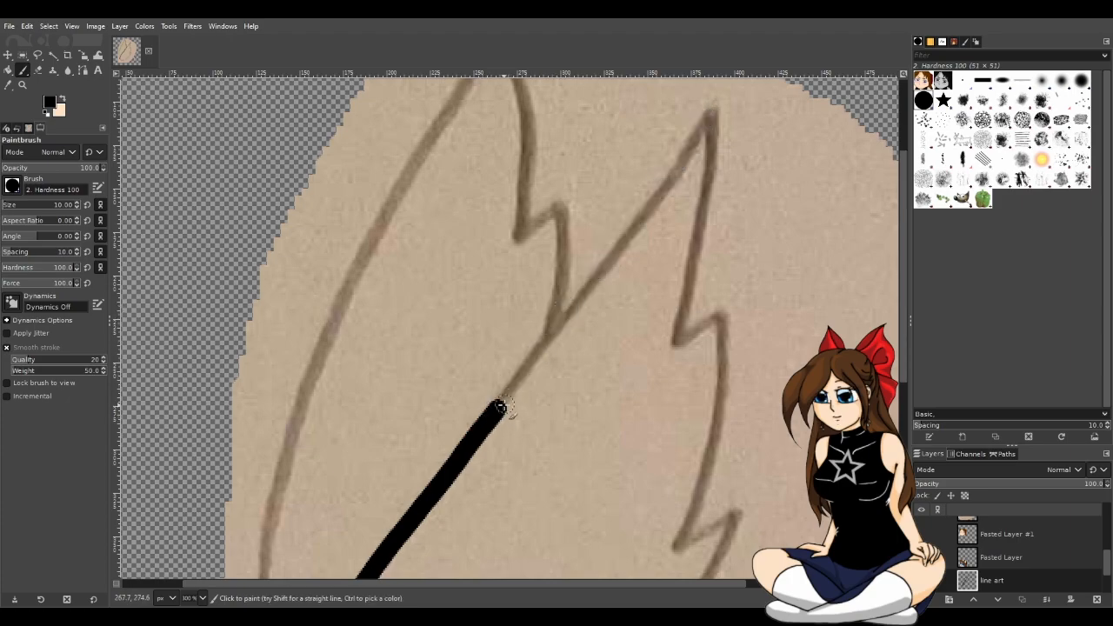
{"action": "left_click_drag", "start_coordinate": [501, 407], "coordinate": [658, 169]}
{"action": "key", "text": "ctrl+z"}
Clear the black strokes from the line art layer
{"action": "key", "text": "m"}
{"action": "scroll", "coordinate": [765, 266], "scroll_direction": "down", "scroll_amount": 1}
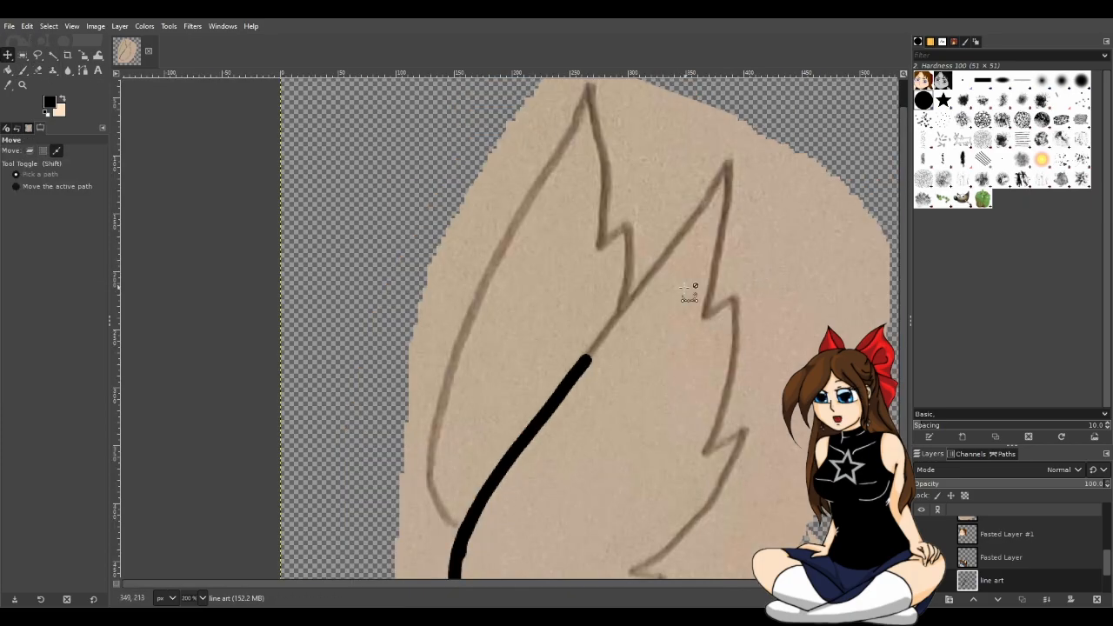
{"action": "left_click_drag", "start_coordinate": [710, 584], "coordinate": [738, 584]}
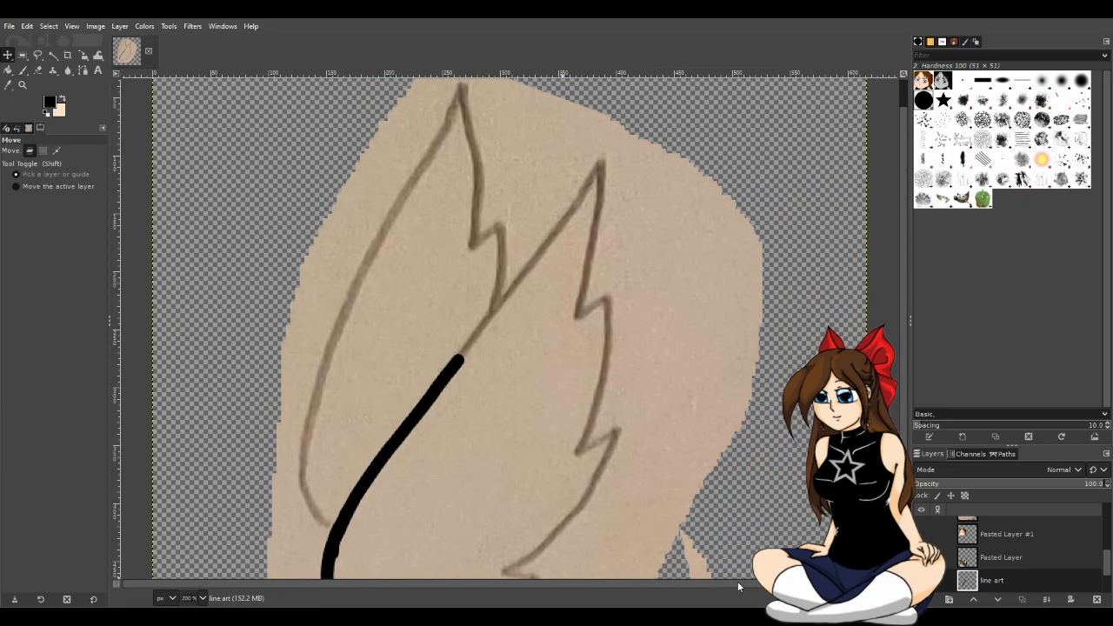
{"action": "key", "text": "p"}
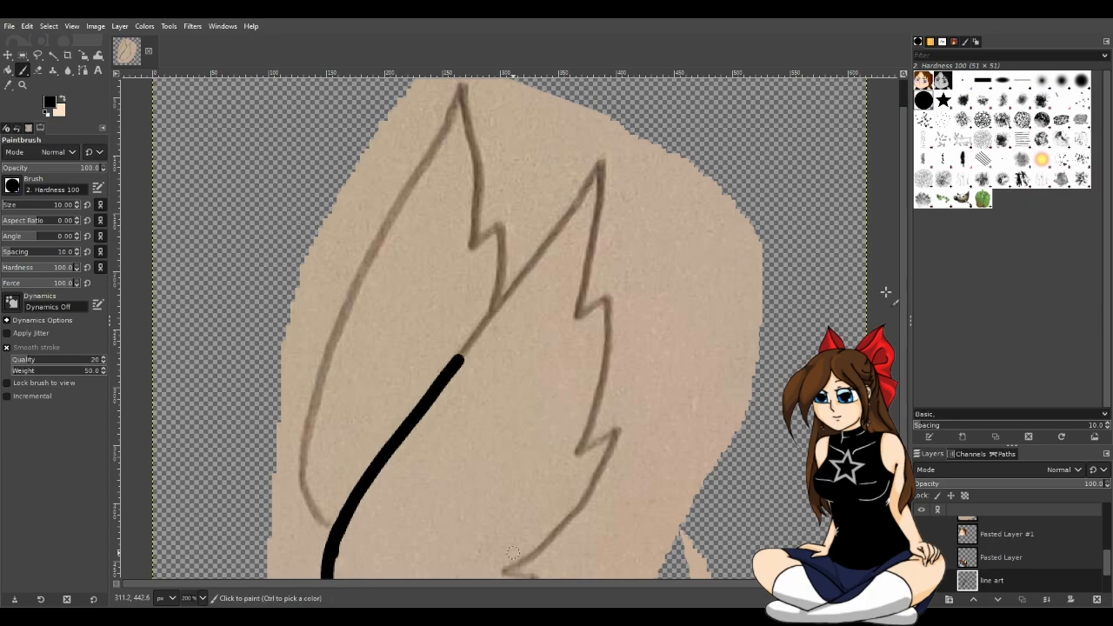
{"action": "key", "text": "m"}
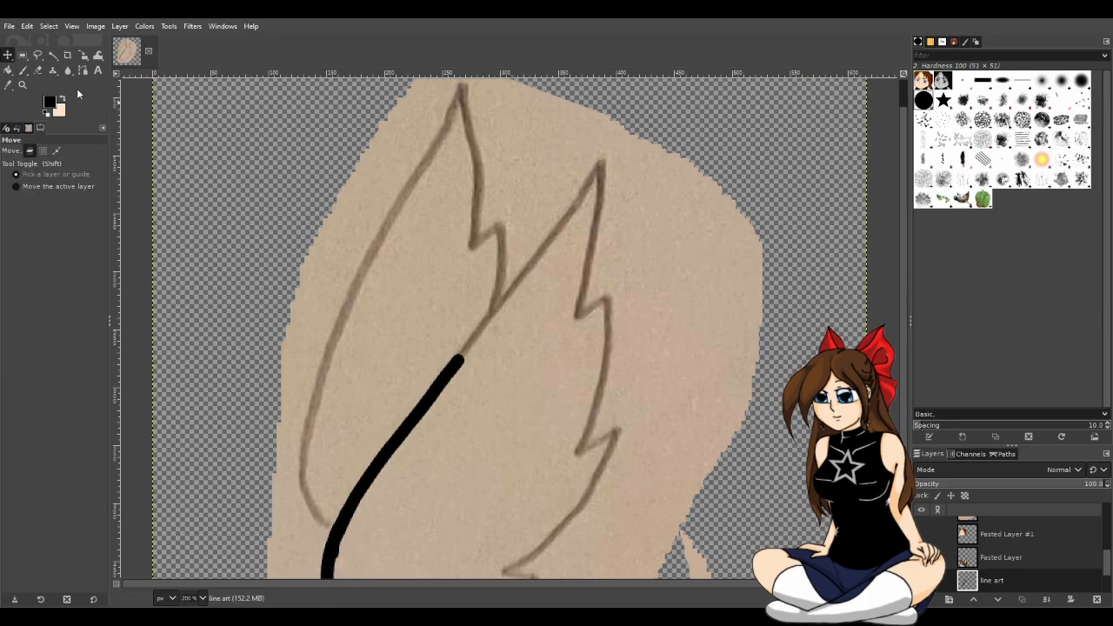
{"action": "scroll", "coordinate": [228, 200], "scroll_direction": "down", "scroll_amount": 4}
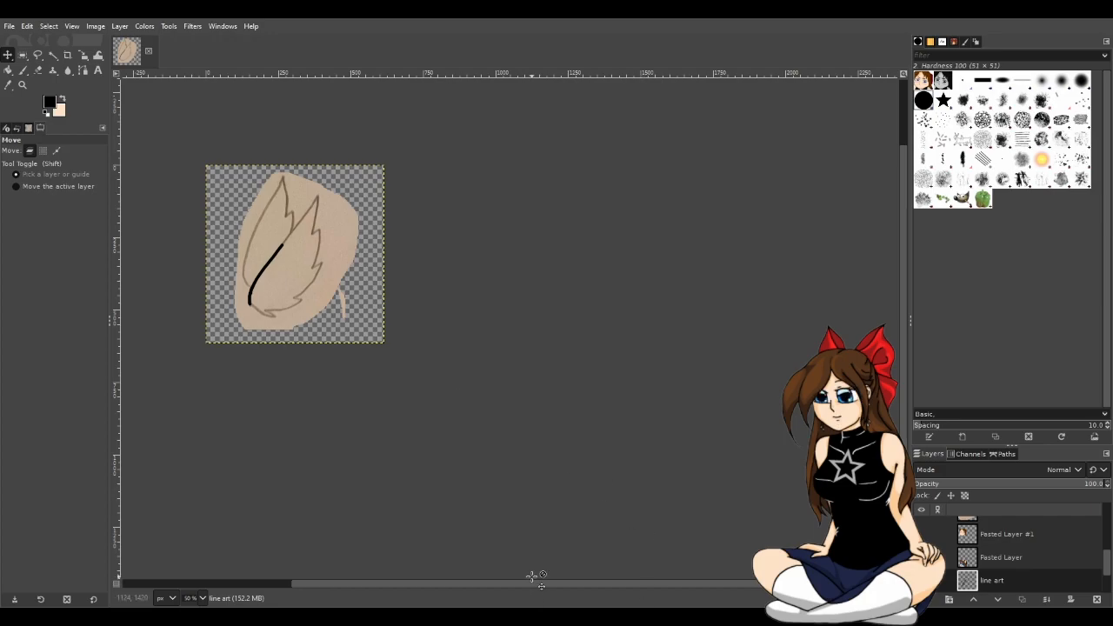
{"action": "scroll", "coordinate": [449, 566], "scroll_direction": "left", "scroll_amount": 3}
{"action": "scroll", "coordinate": [1015, 570], "scroll_direction": "down", "scroll_amount": 1}
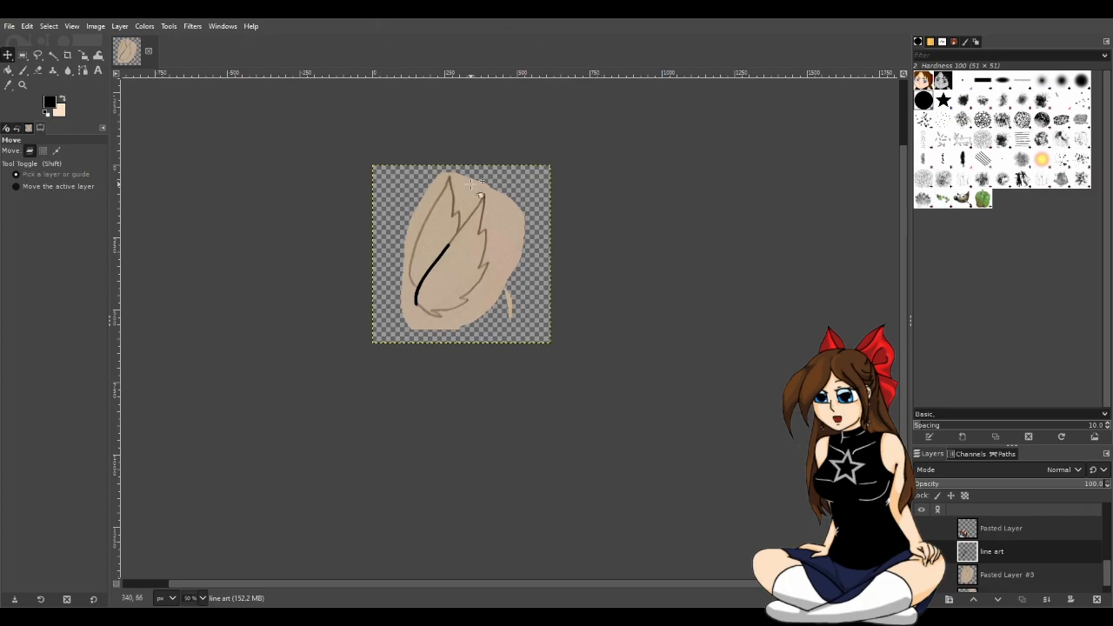
{"action": "key", "text": "ctrl+z"}
{"action": "scroll", "coordinate": [1008, 551], "scroll_direction": "down", "scroll_amount": 2}
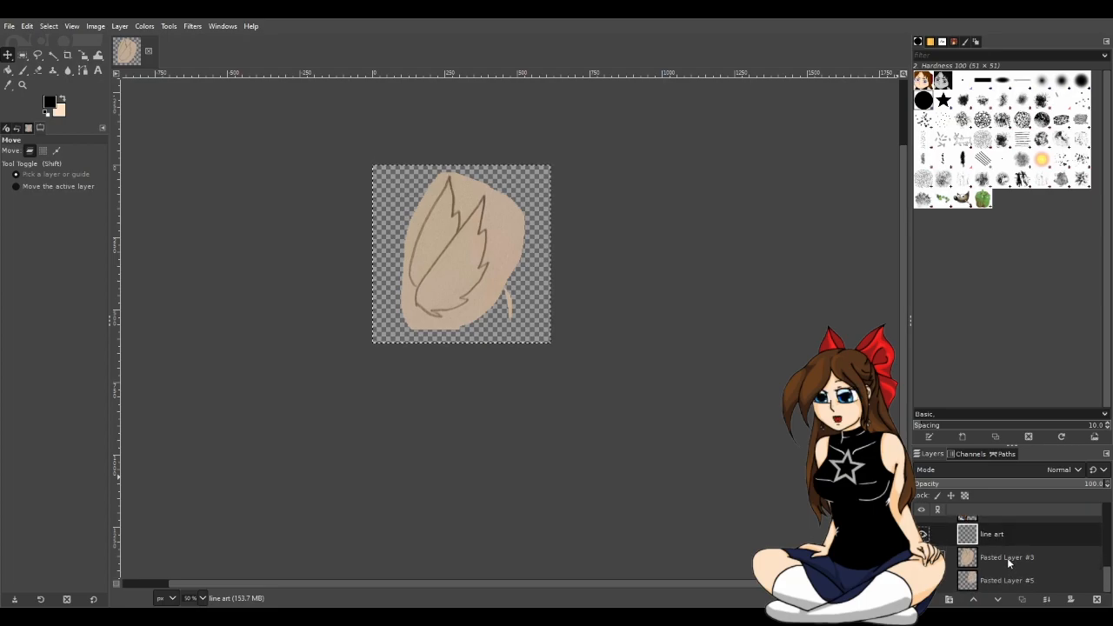
Copy the wing sketch on Pasted Layer #3 and paste it into a new image
{"action": "left_click", "coordinate": [1013, 556]}
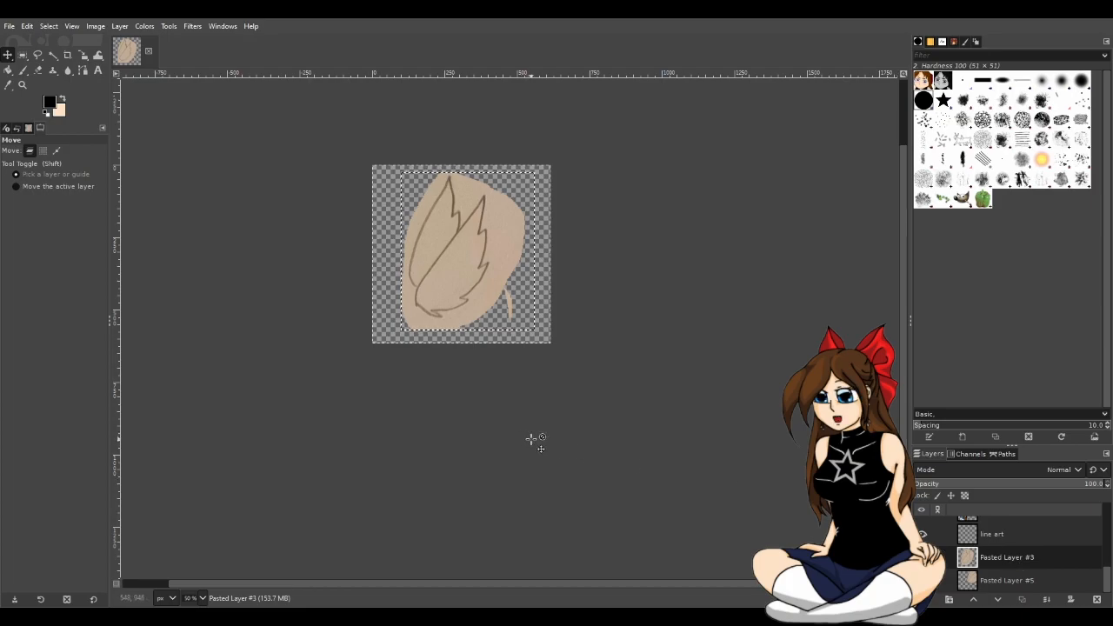
{"action": "key", "text": "ctrl+c"}
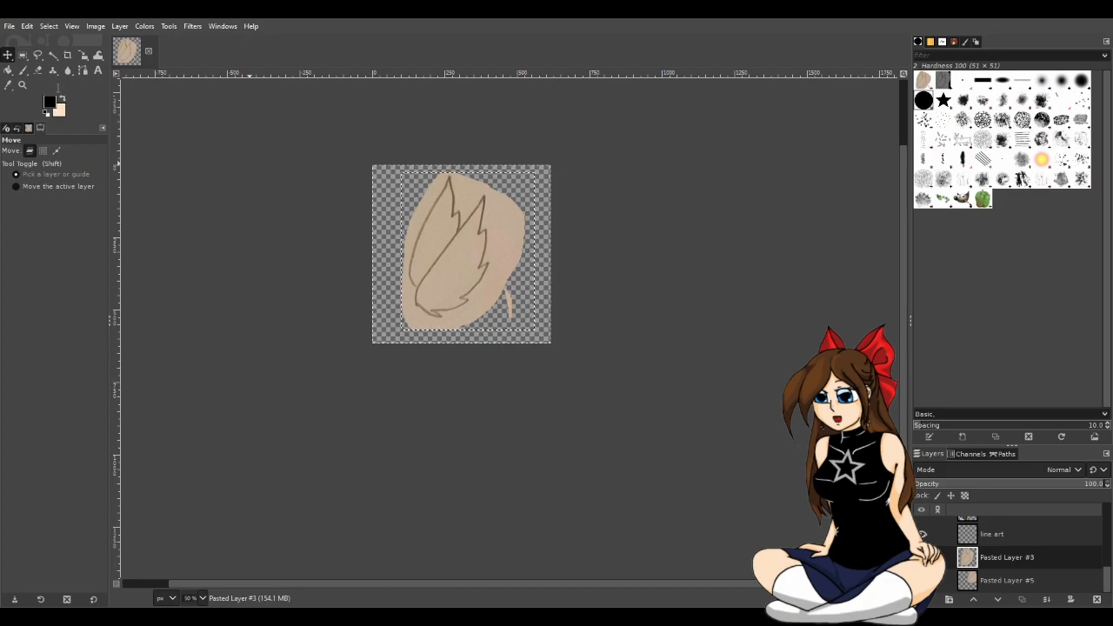
{"action": "key", "text": "ctrl+n"}
{"action": "key", "text": "ctrl+v"}
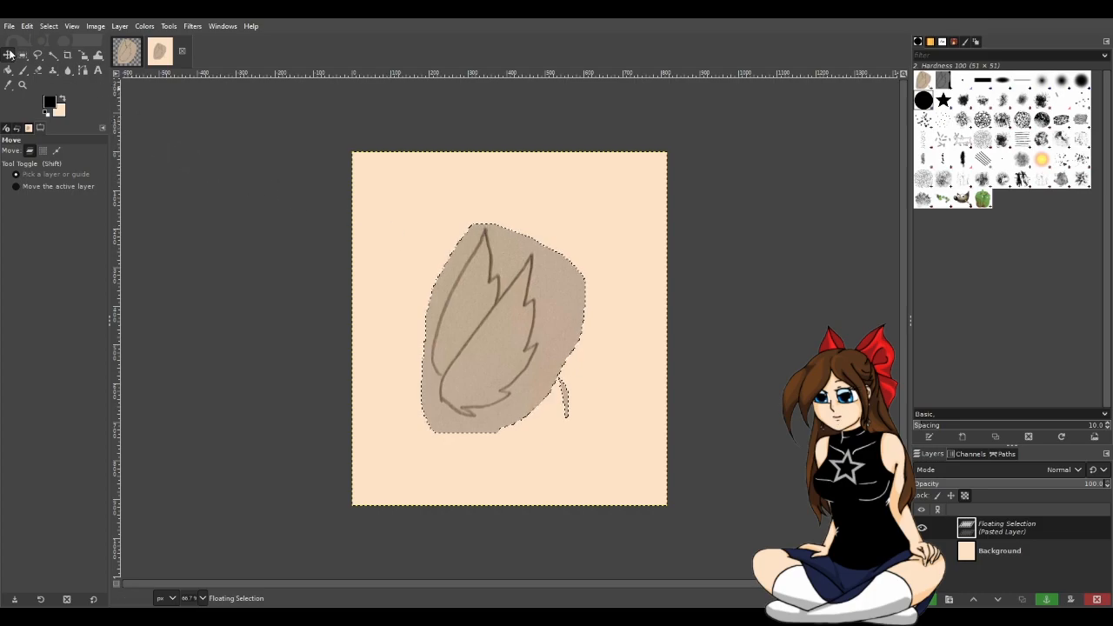
{"action": "left_click", "coordinate": [123, 54]}
{"action": "left_click", "coordinate": [160, 52]}
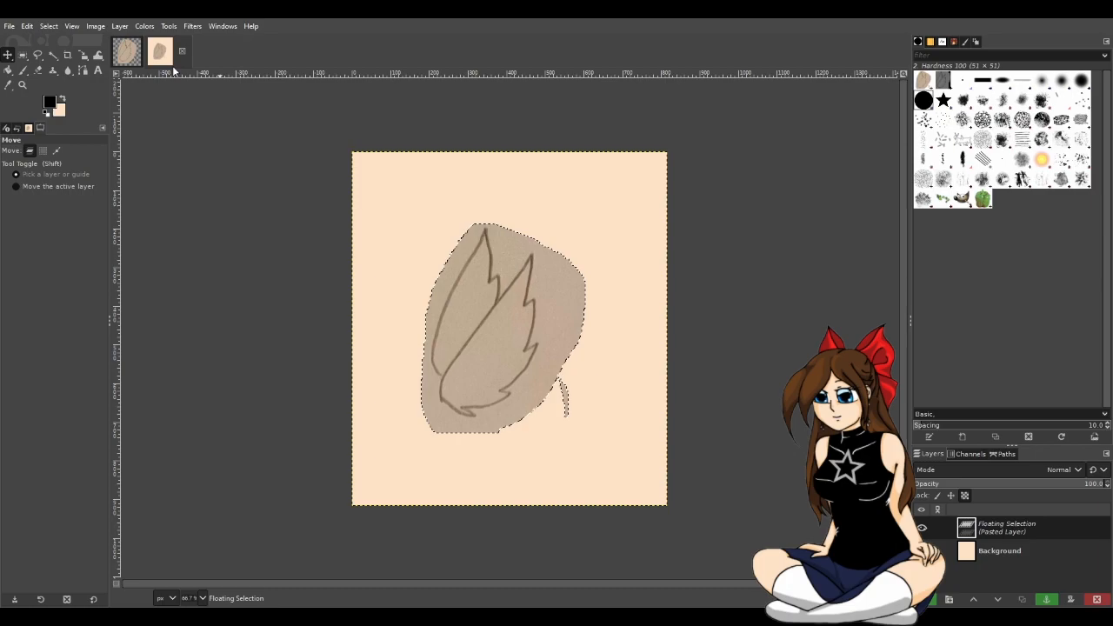
Turn the pasted floating selection into its own layer and delete the Background layer
{"action": "left_click", "coordinate": [932, 600]}
{"action": "left_click", "coordinate": [1021, 552]}
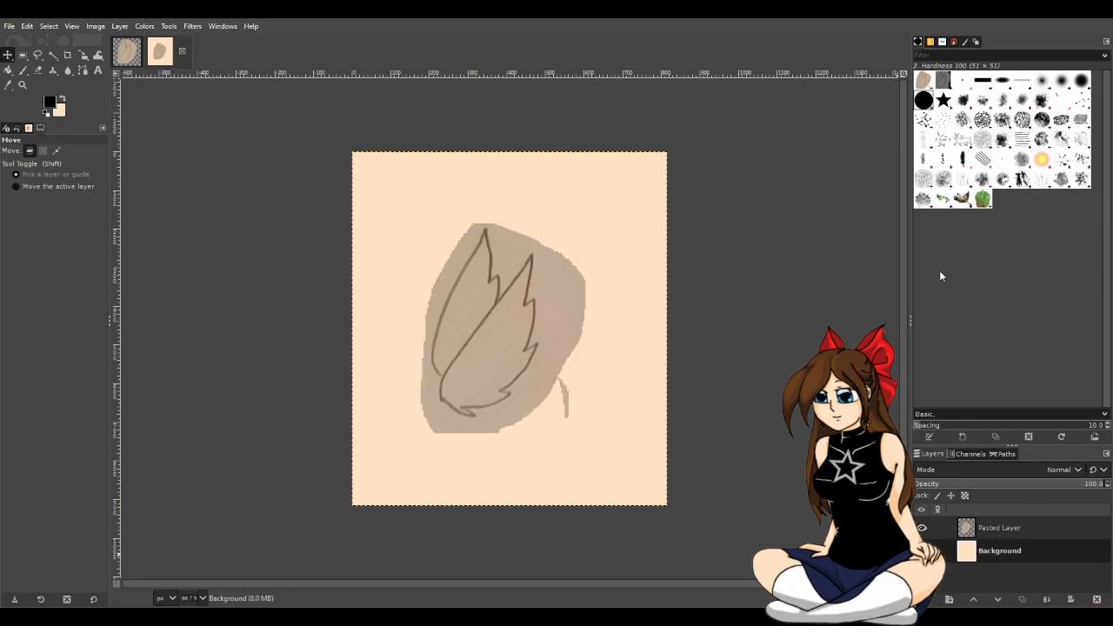
{"action": "key", "text": "Delete"}
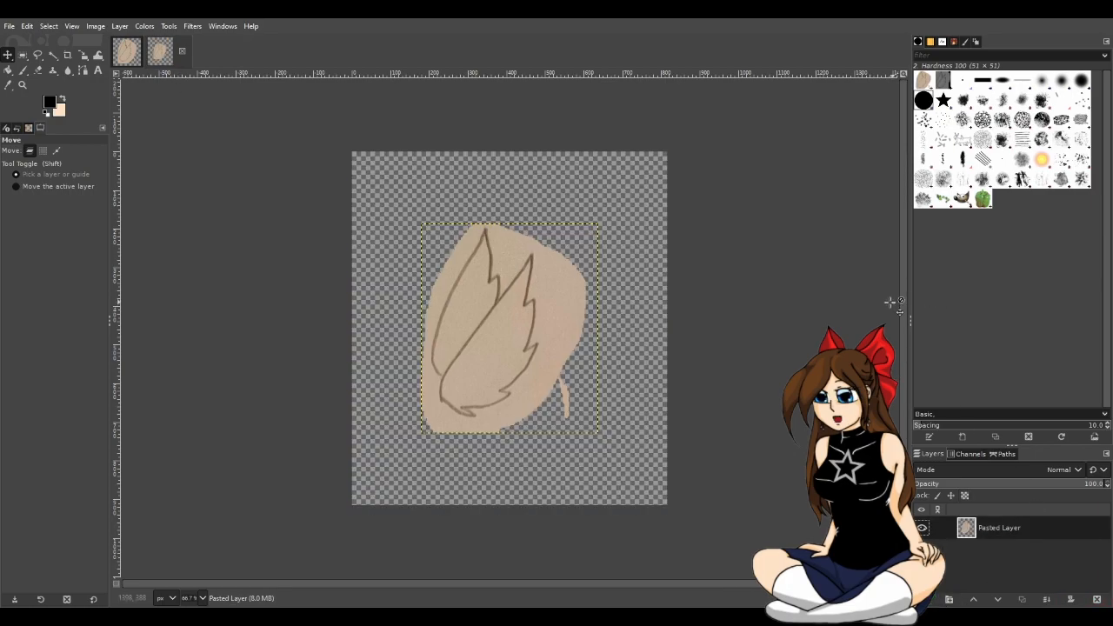
Delete Pasted Layer #1, Pasted Layer and the line art layer from the original image
{"action": "left_click", "coordinate": [127, 53]}
{"action": "scroll", "coordinate": [1008, 565], "scroll_direction": "down", "scroll_amount": 1}
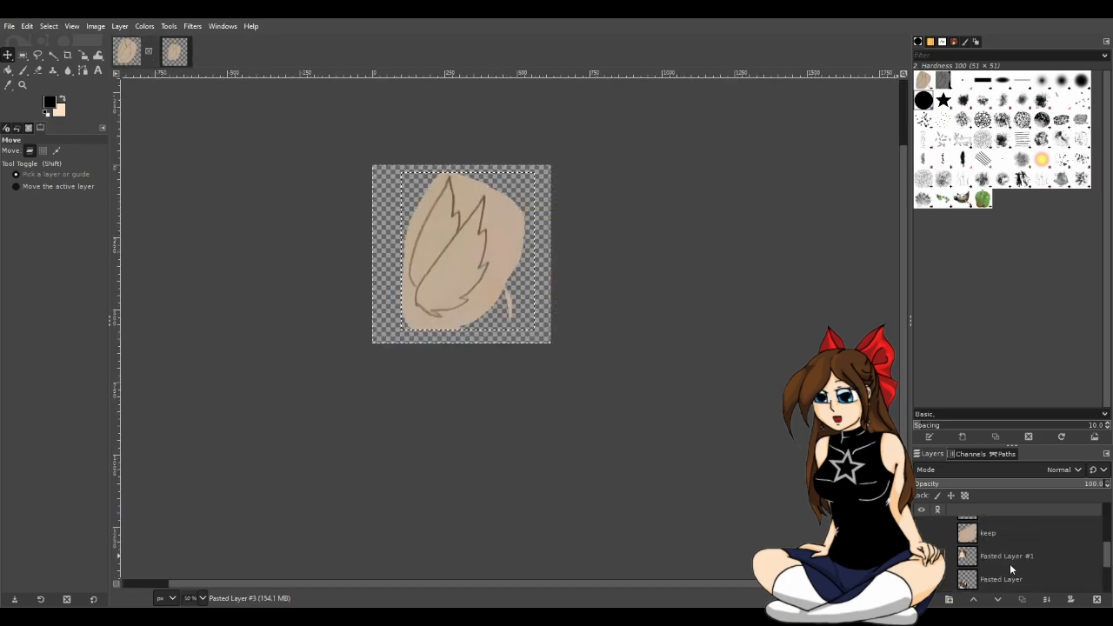
{"action": "left_click", "coordinate": [1003, 556]}
{"action": "key", "text": "Delete"}
{"action": "key", "text": "Delete"}
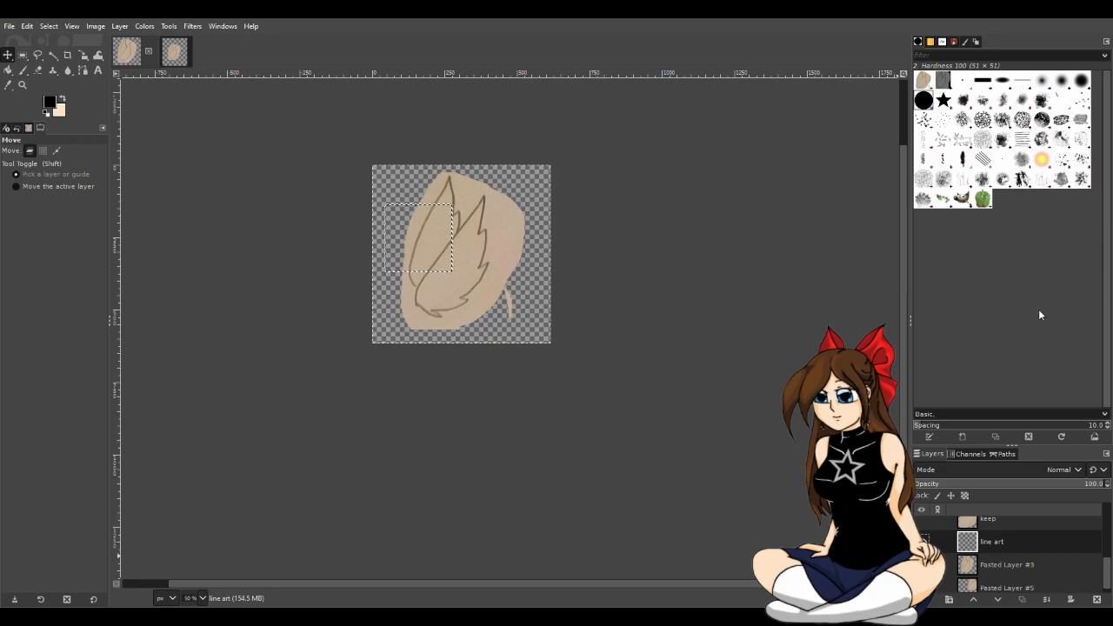
{"action": "key", "text": "Delete"}
Hide Pasted Layer #3 so that only the other wing sketch on Pasted Layer #5 is shown
{"action": "left_click", "coordinate": [1021, 582]}
{"action": "left_click", "coordinate": [1015, 559]}
{"action": "scroll", "coordinate": [1011, 561], "scroll_direction": "up", "scroll_amount": 3}
{"action": "scroll", "coordinate": [1010, 559], "scroll_direction": "down", "scroll_amount": 3}
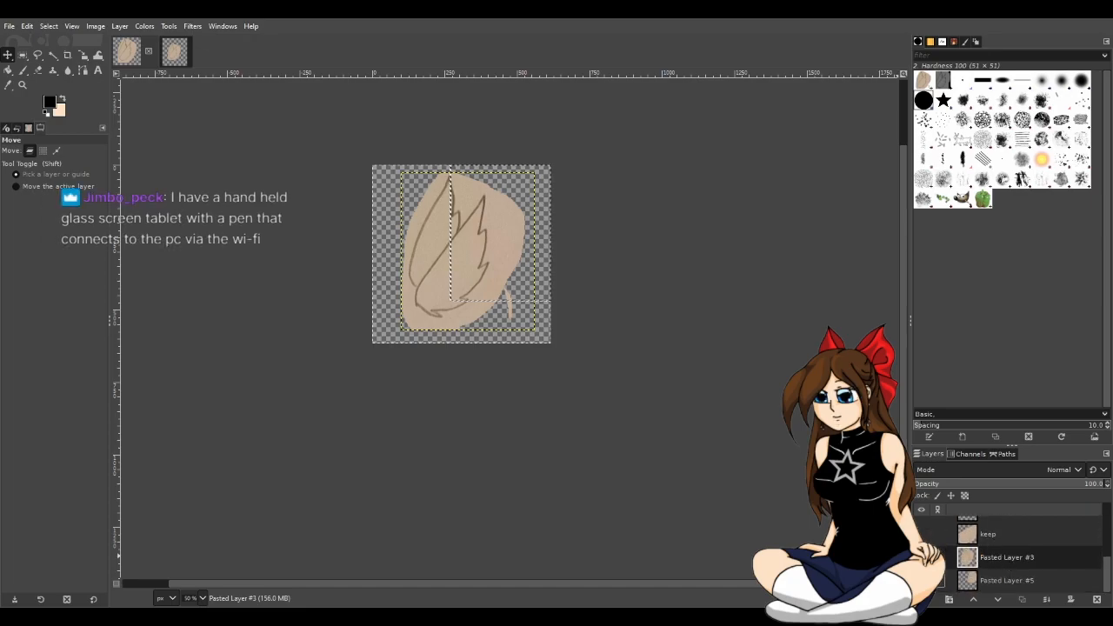
{"action": "left_click", "coordinate": [922, 581]}
{"action": "left_click", "coordinate": [922, 579]}
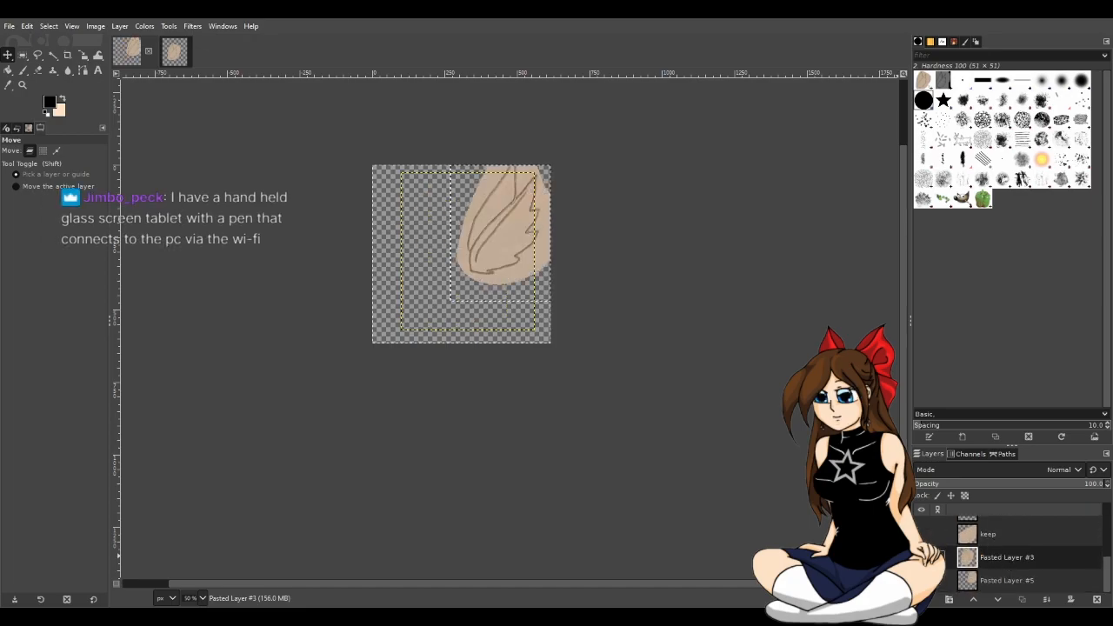
Move the Pasted Layer #5 wing sketch fully inside the canvas and paste a copy of it into the new image as its own layer
{"action": "left_click", "coordinate": [986, 580]}
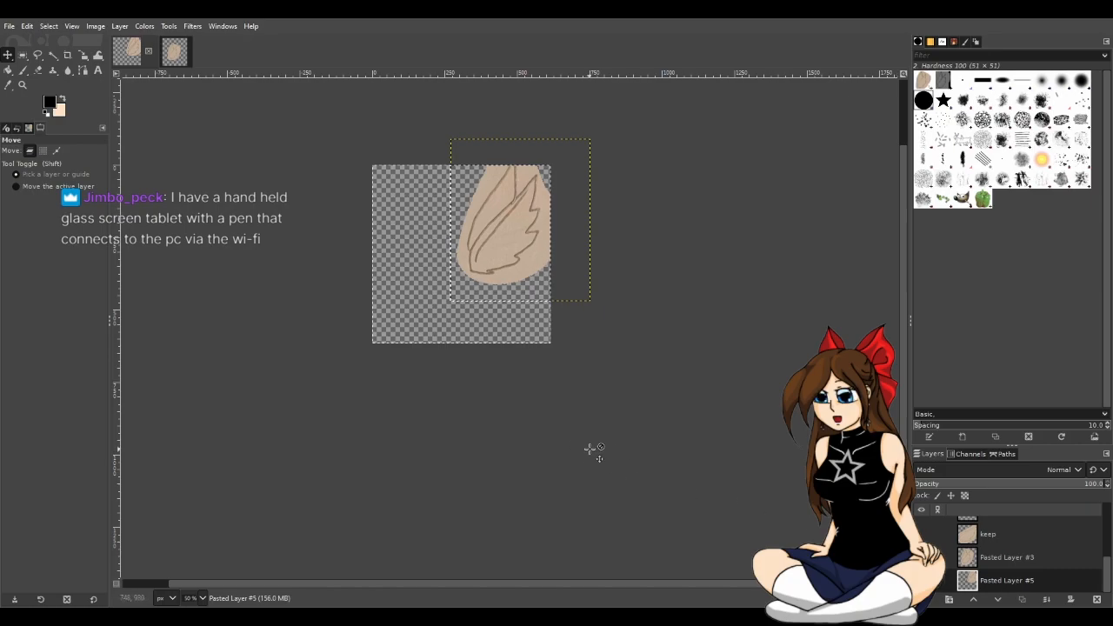
{"action": "left_click_drag", "start_coordinate": [507, 228], "coordinate": [372, 302]}
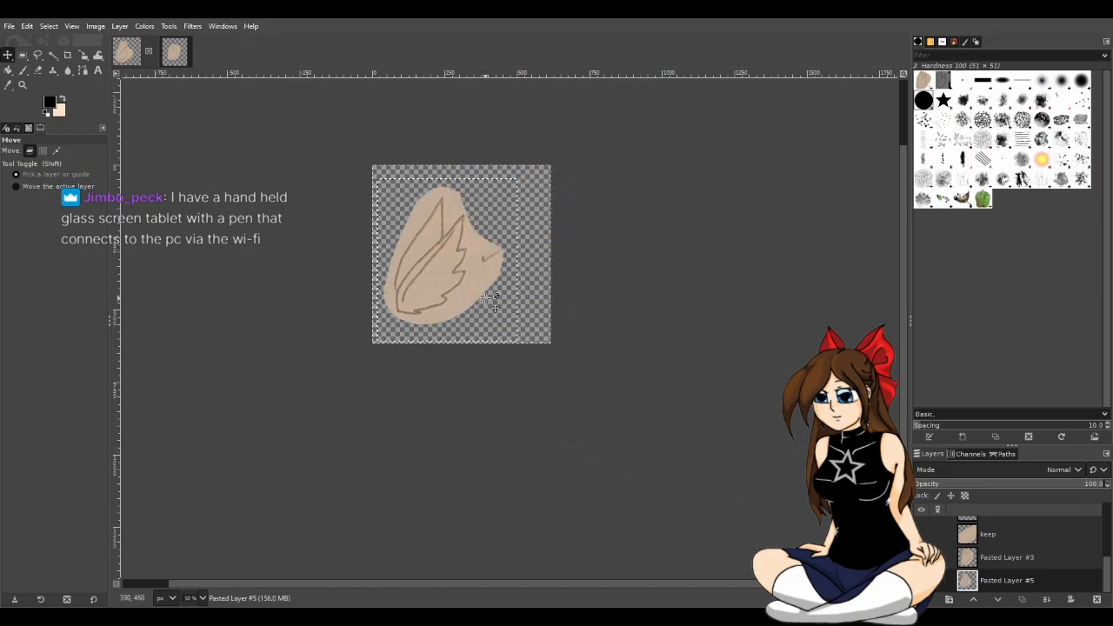
{"action": "key", "text": "ctrl+c"}
{"action": "left_click", "coordinate": [171, 53]}
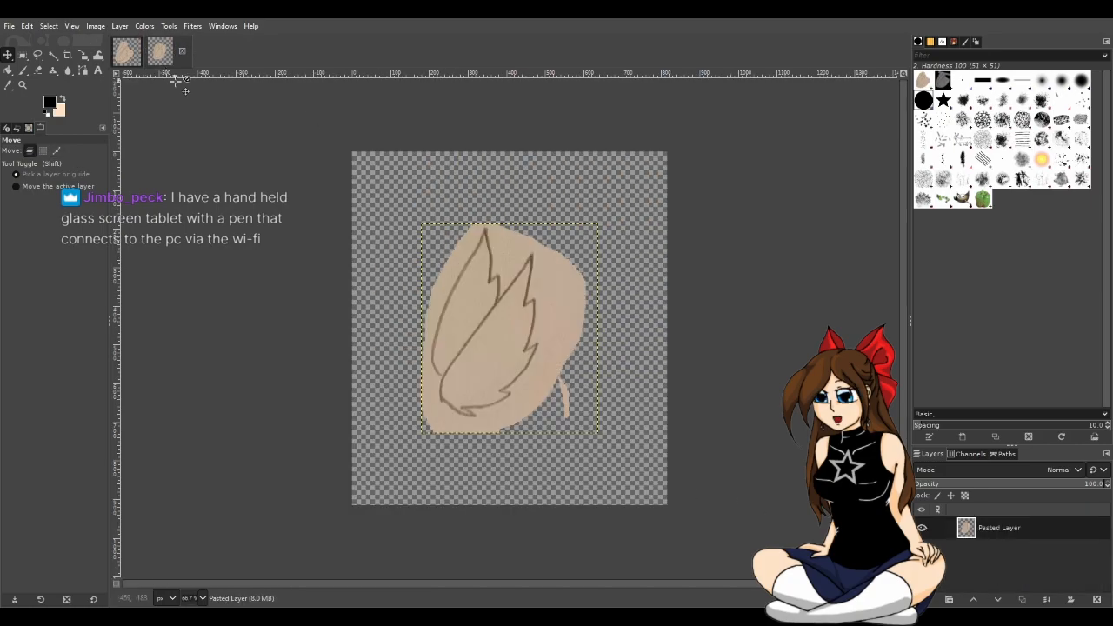
{"action": "key", "text": "ctrl+v"}
{"action": "left_click", "coordinate": [931, 599]}
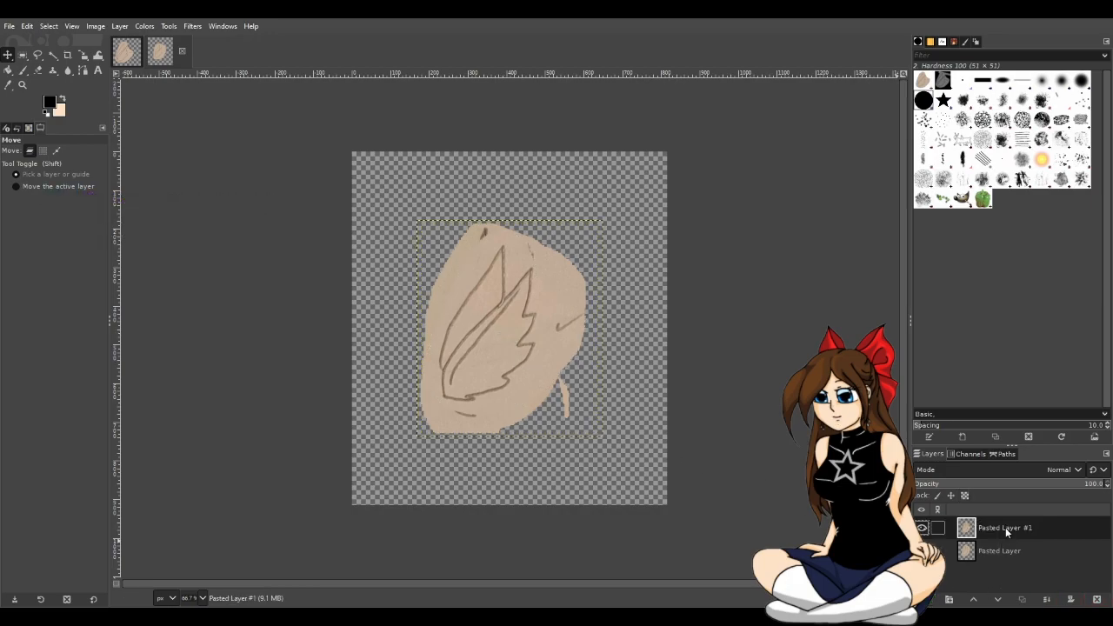
Place the newly pasted wing sketch below Pasted Layer in the layer stack and close the original image
{"action": "left_click_drag", "start_coordinate": [1006, 530], "coordinate": [991, 561]}
{"action": "left_click", "coordinate": [129, 51]}
{"action": "left_click", "coordinate": [148, 50]}
{"action": "left_click", "coordinate": [596, 373]}
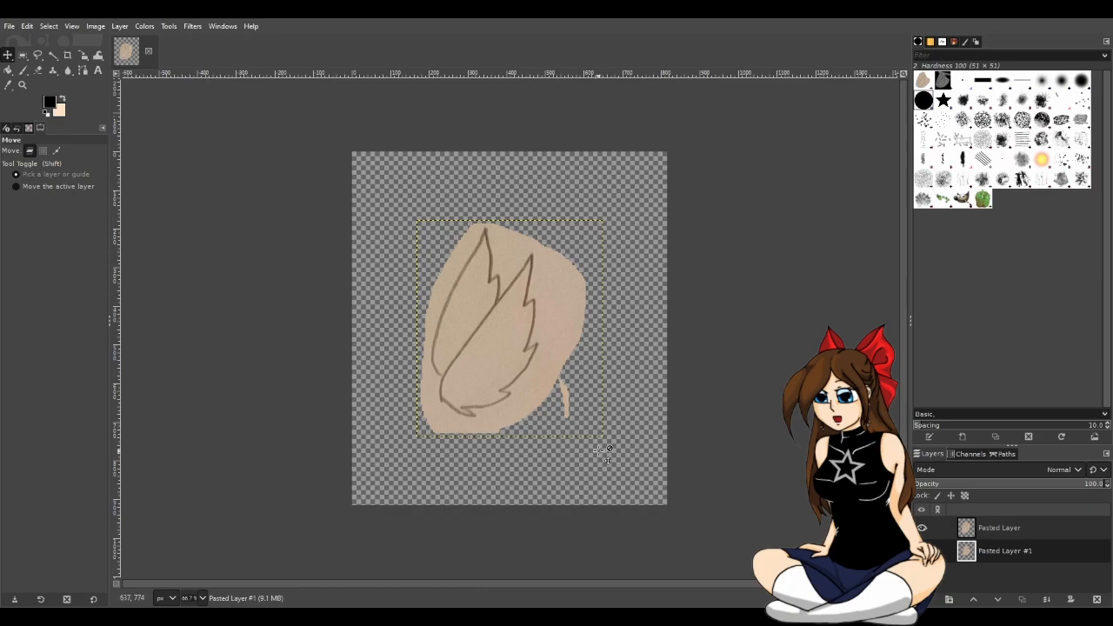
Add a new transparent layer named line art above Pasted Layer
{"action": "left_click", "coordinate": [992, 529]}
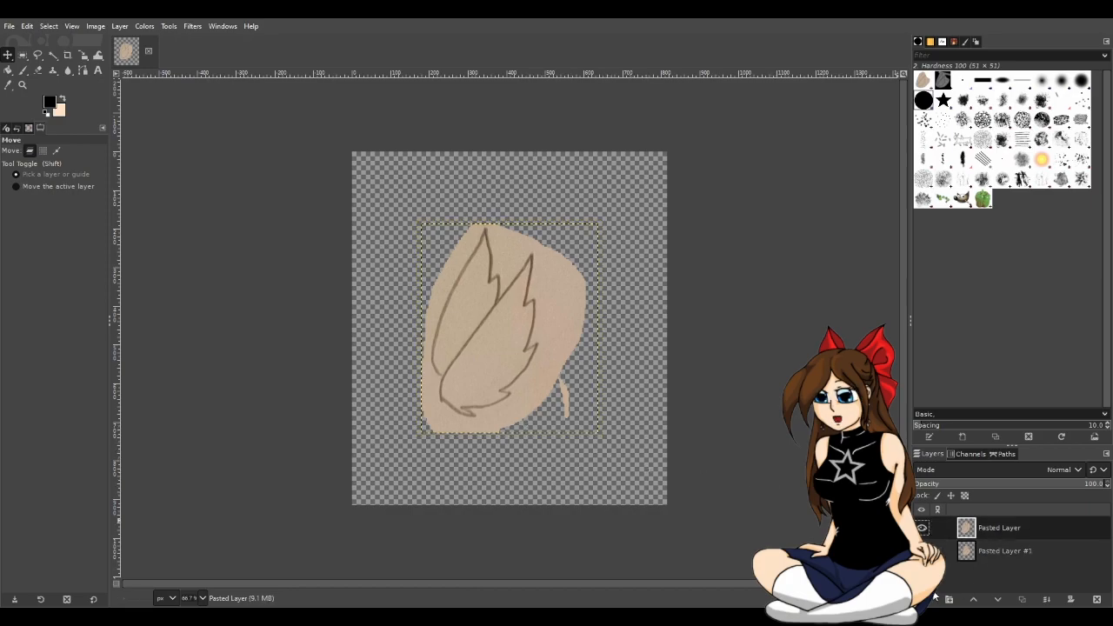
{"action": "left_click", "coordinate": [1020, 587]}
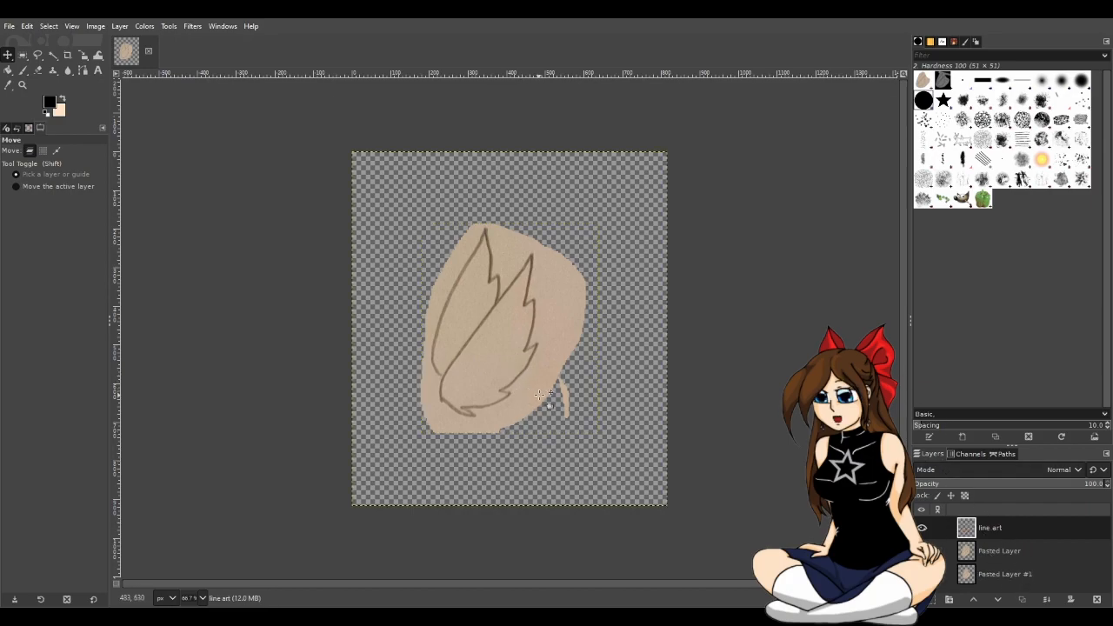
{"action": "scroll", "coordinate": [541, 393], "scroll_direction": "up", "scroll_amount": 2}
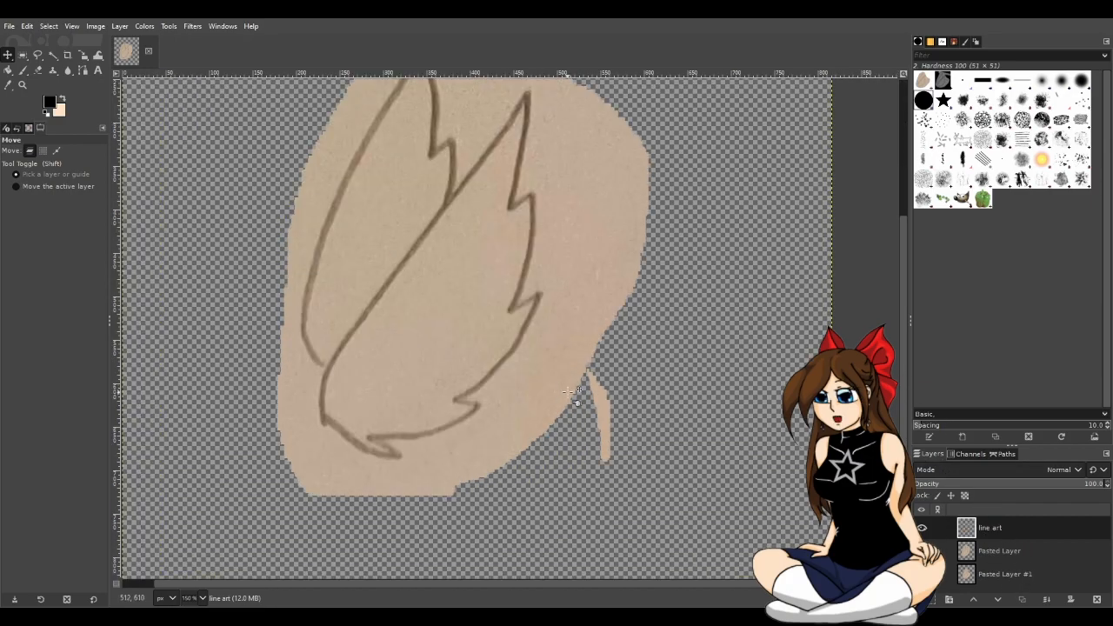
{"action": "scroll", "coordinate": [574, 396], "scroll_direction": "up", "scroll_amount": 3}
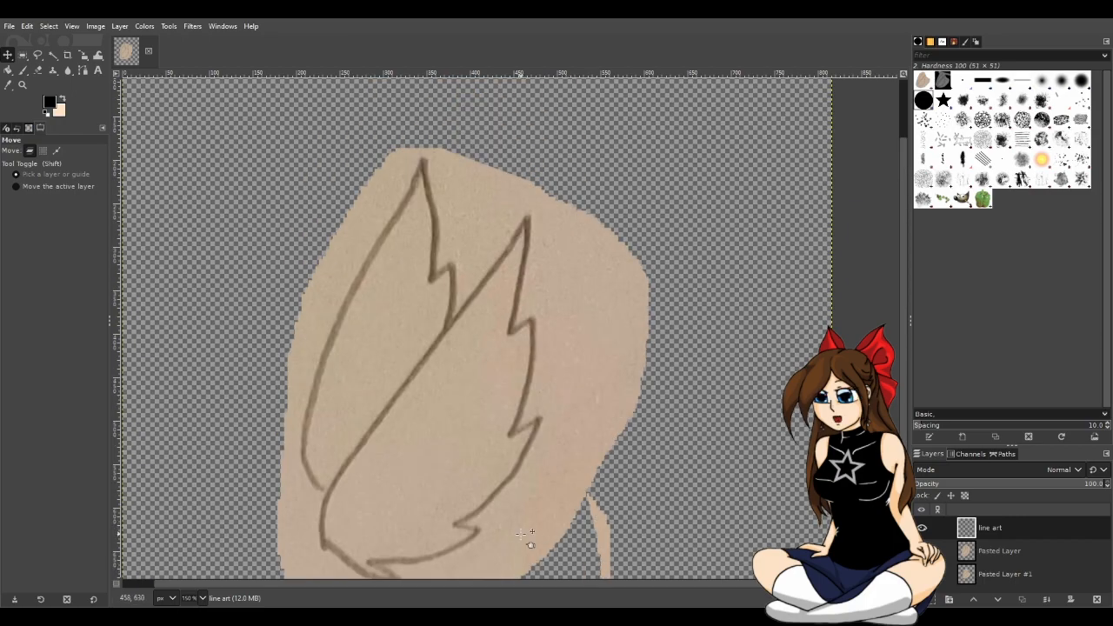
{"action": "scroll", "coordinate": [512, 482], "scroll_direction": "down", "scroll_amount": 2}
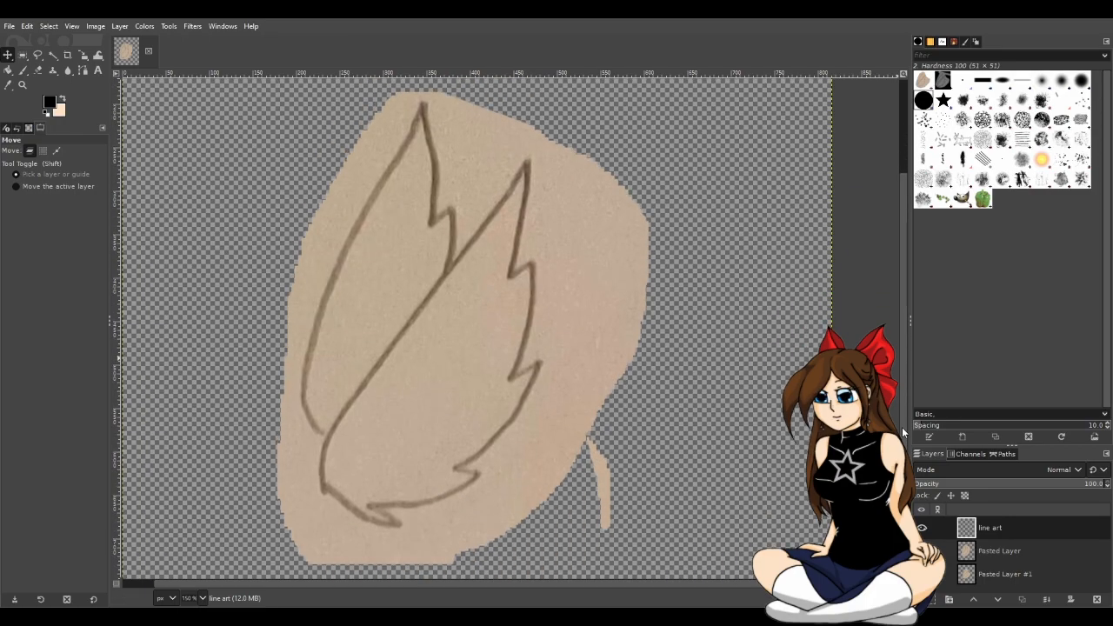
{"action": "scroll", "coordinate": [479, 487], "scroll_direction": "up", "scroll_amount": 1}
{"action": "scroll", "coordinate": [584, 585], "scroll_direction": "left", "scroll_amount": 2}
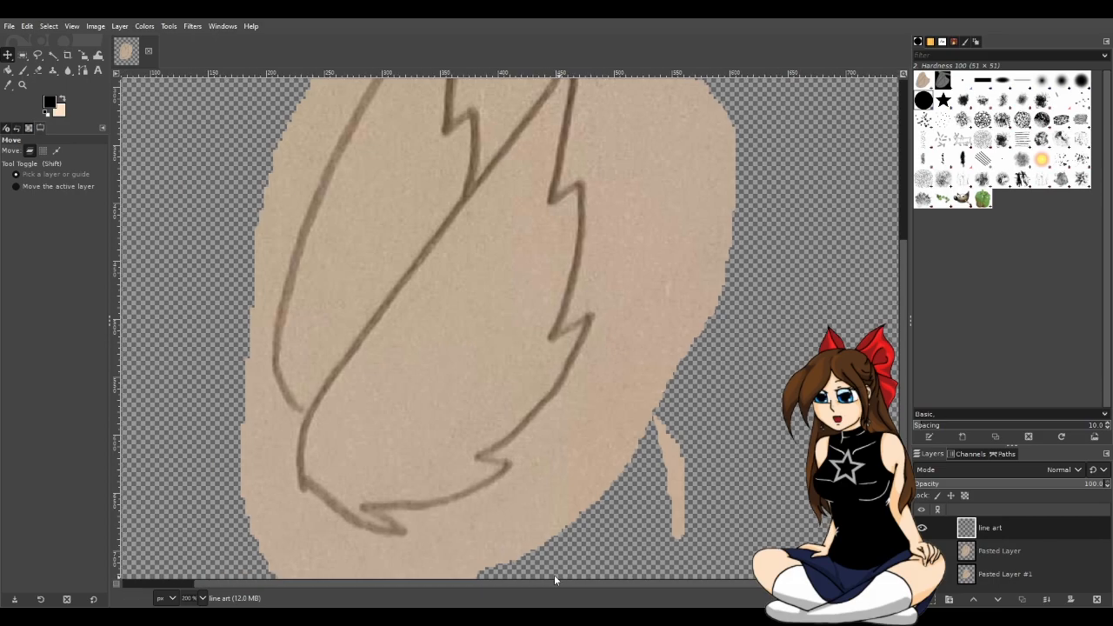
{"action": "scroll", "coordinate": [904, 422], "scroll_direction": "up", "scroll_amount": 2}
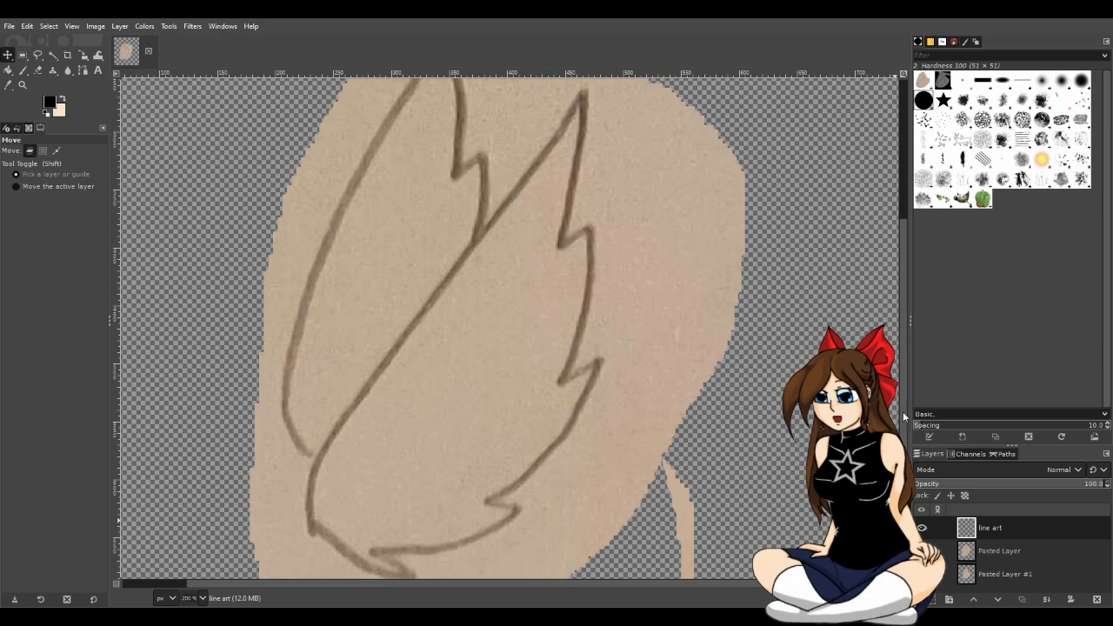
{"action": "key", "text": "p"}
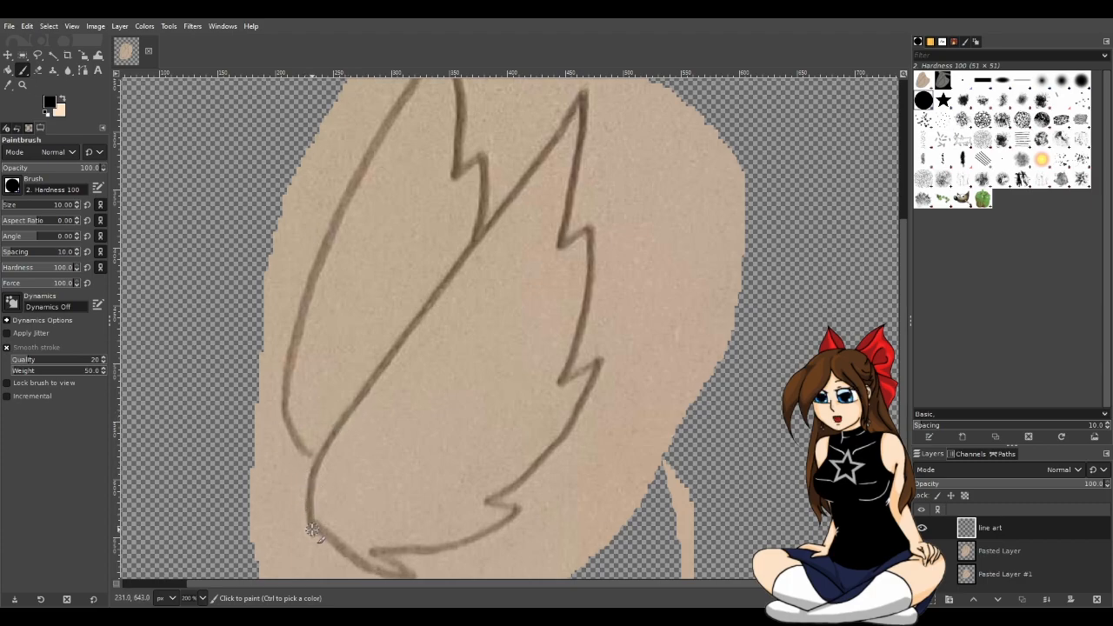
{"action": "mouse_move", "coordinate": [309, 497]}
{"action": "left_mouse_down"}
{"action": "mouse_move", "coordinate": [316, 455]}
{"action": "mouse_move", "coordinate": [354, 395]}
{"action": "left_mouse_up"}
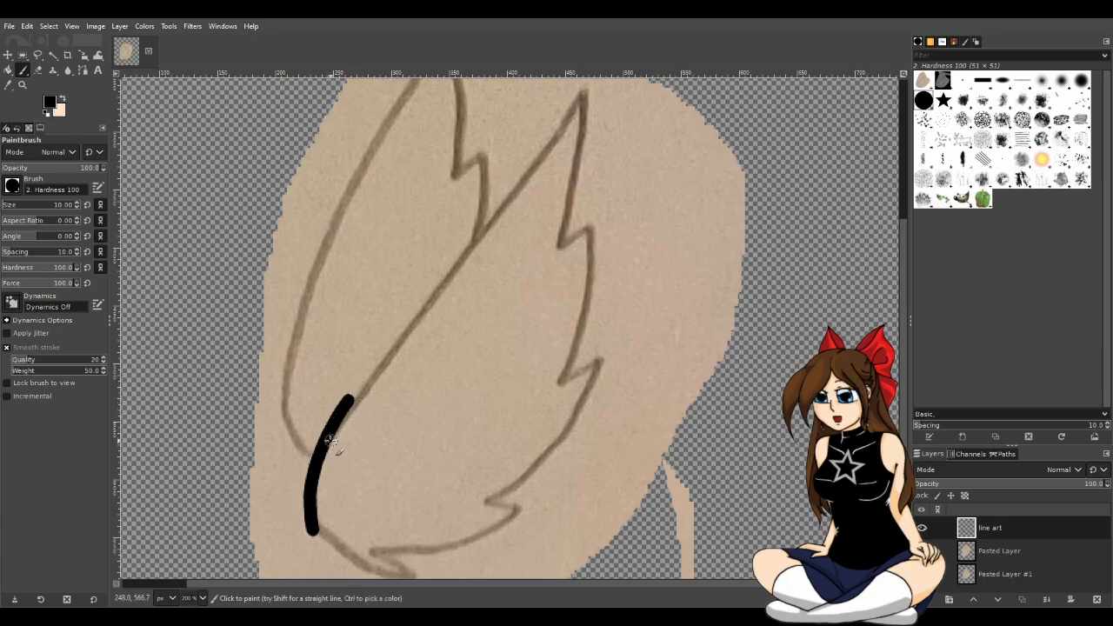
{"action": "left_click_drag", "start_coordinate": [327, 437], "coordinate": [448, 283]}
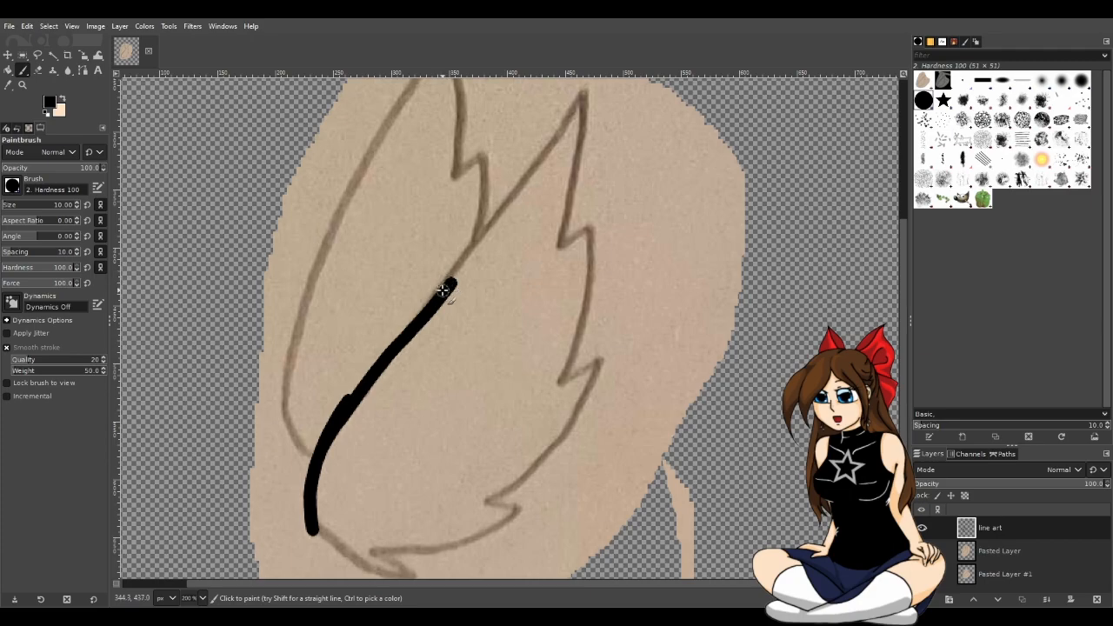
{"action": "key", "text": "ctrl+z"}
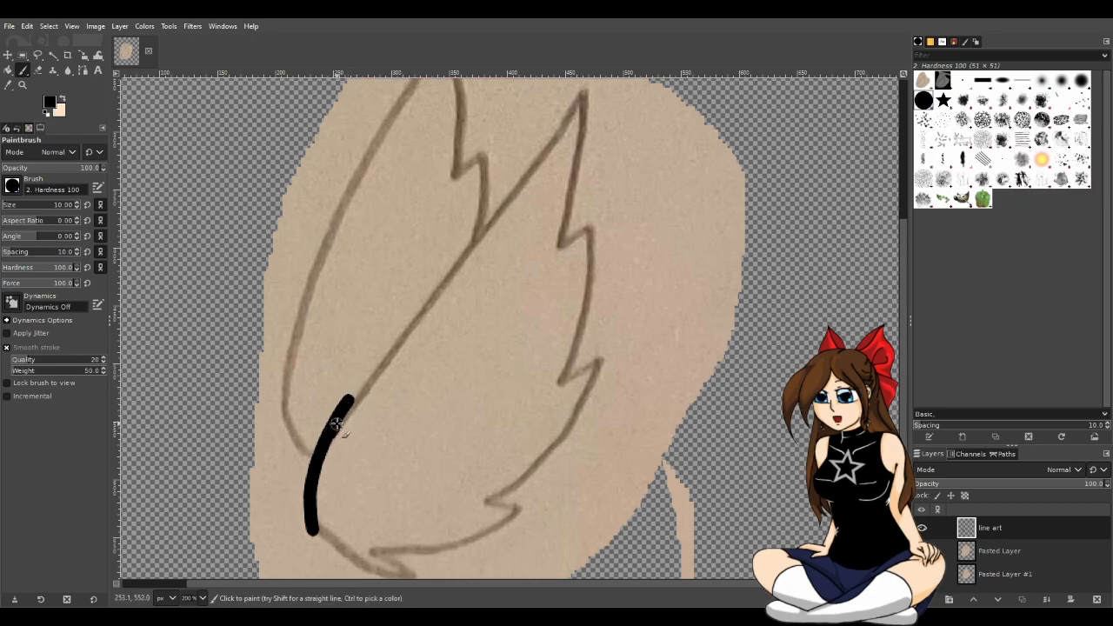
{"action": "left_click_drag", "start_coordinate": [345, 410], "coordinate": [439, 279]}
{"action": "key", "text": "ctrl+z"}
{"action": "left_click_drag", "start_coordinate": [348, 398], "coordinate": [373, 380]}
{"action": "key", "text": "ctrl+z"}
{"action": "key", "text": "ctrl+z"}
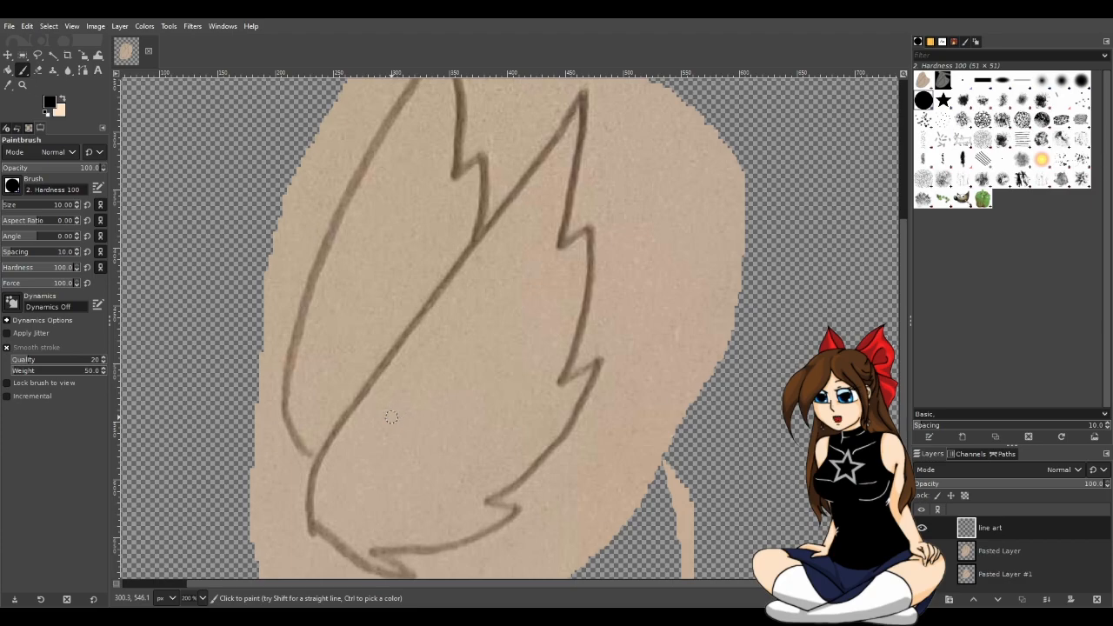
Trace the lower part of the front wing's long edge in black with the size 10 Paintbrush, from the wing base up to where both wings meet
{"action": "scroll", "coordinate": [904, 344], "scroll_direction": "down", "scroll_amount": 3}
{"action": "key", "text": "m"}
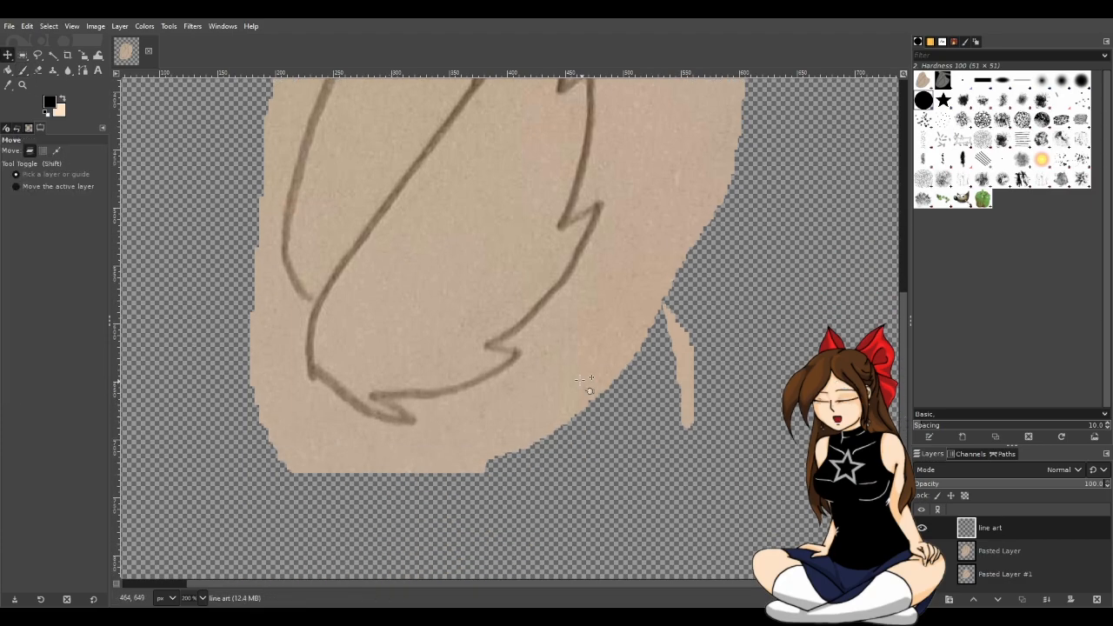
{"action": "scroll", "coordinate": [407, 310], "scroll_direction": "up", "scroll_amount": 1}
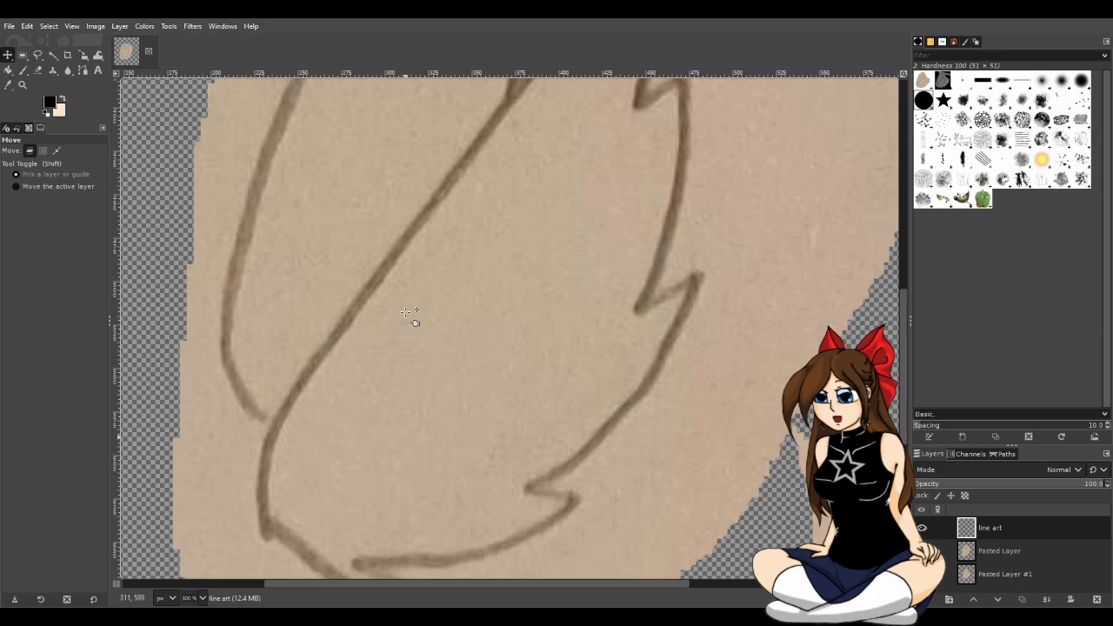
{"action": "key", "text": "p"}
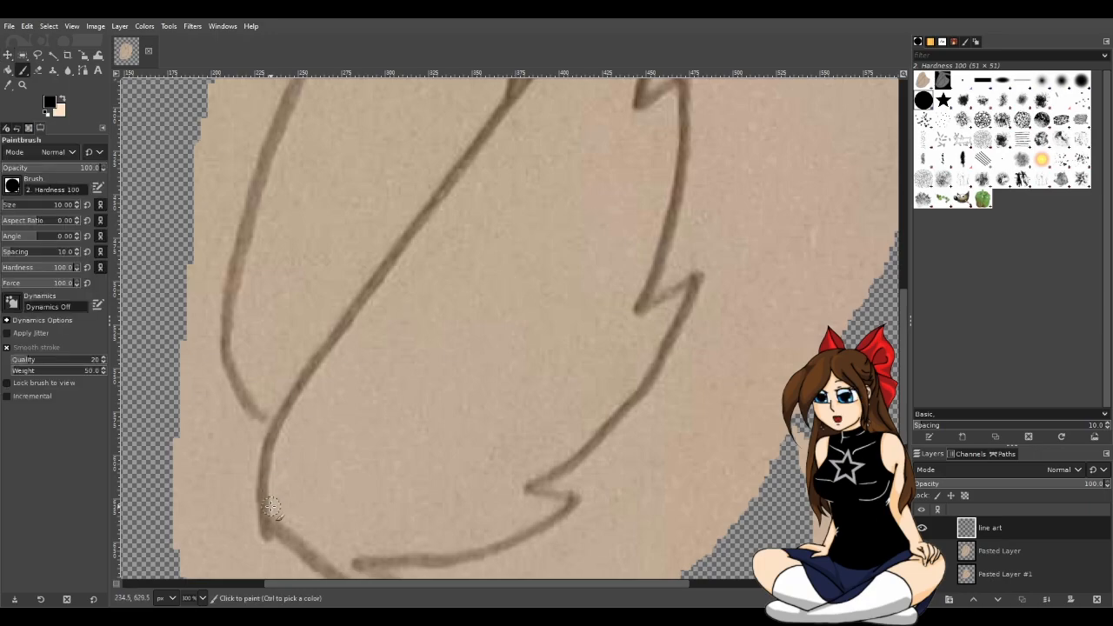
{"action": "mouse_move", "coordinate": [266, 527]}
{"action": "left_mouse_down"}
{"action": "mouse_move", "coordinate": [267, 436]}
{"action": "mouse_move", "coordinate": [287, 397]}
{"action": "mouse_move", "coordinate": [448, 202]}
{"action": "left_mouse_up"}
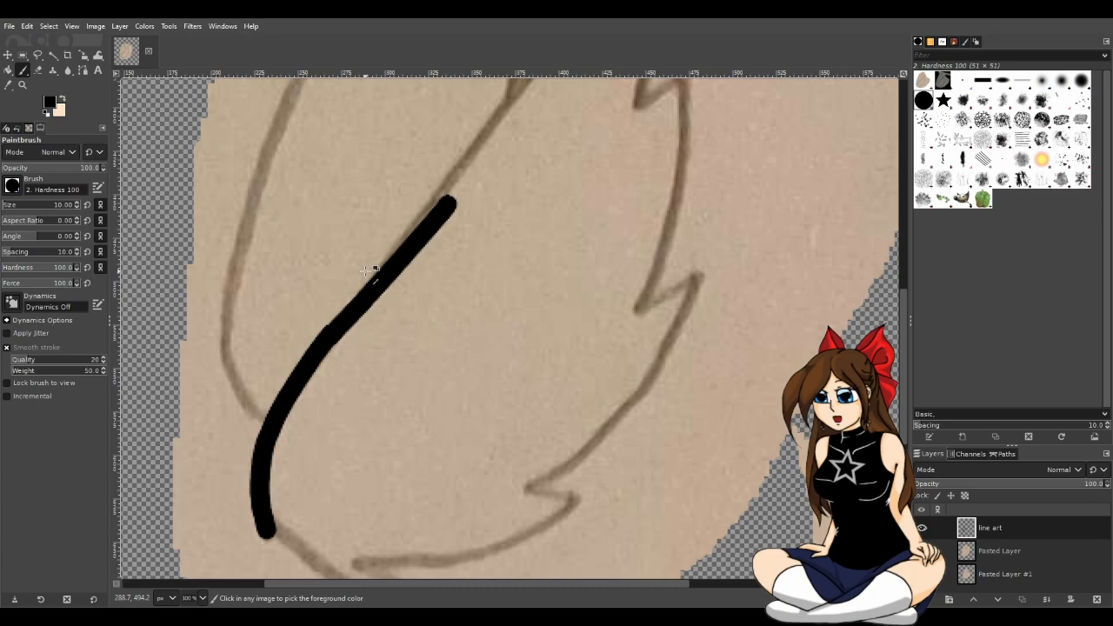
{"action": "key", "text": "ctrl+z"}
{"action": "mouse_move", "coordinate": [330, 334]}
{"action": "left_mouse_down"}
{"action": "mouse_move", "coordinate": [365, 299]}
{"action": "mouse_move", "coordinate": [379, 259]}
{"action": "left_mouse_up"}
{"action": "key", "text": "ctrl+z"}
{"action": "left_click_drag", "start_coordinate": [333, 322], "coordinate": [459, 176]}
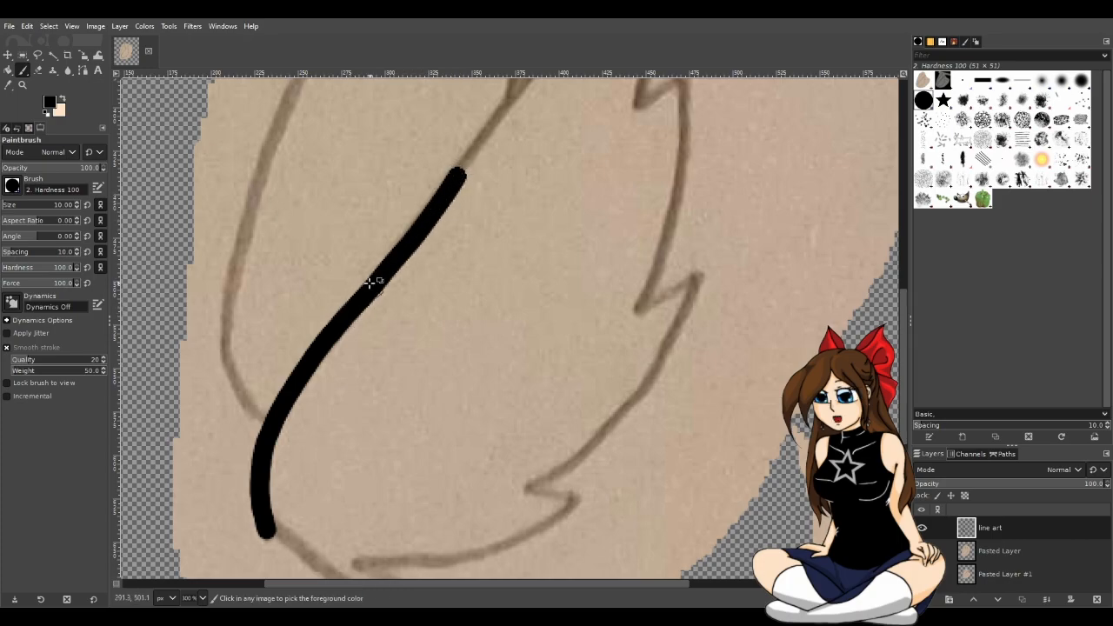
{"action": "key", "text": "ctrl+z"}
{"action": "left_click_drag", "start_coordinate": [331, 332], "coordinate": [506, 97]}
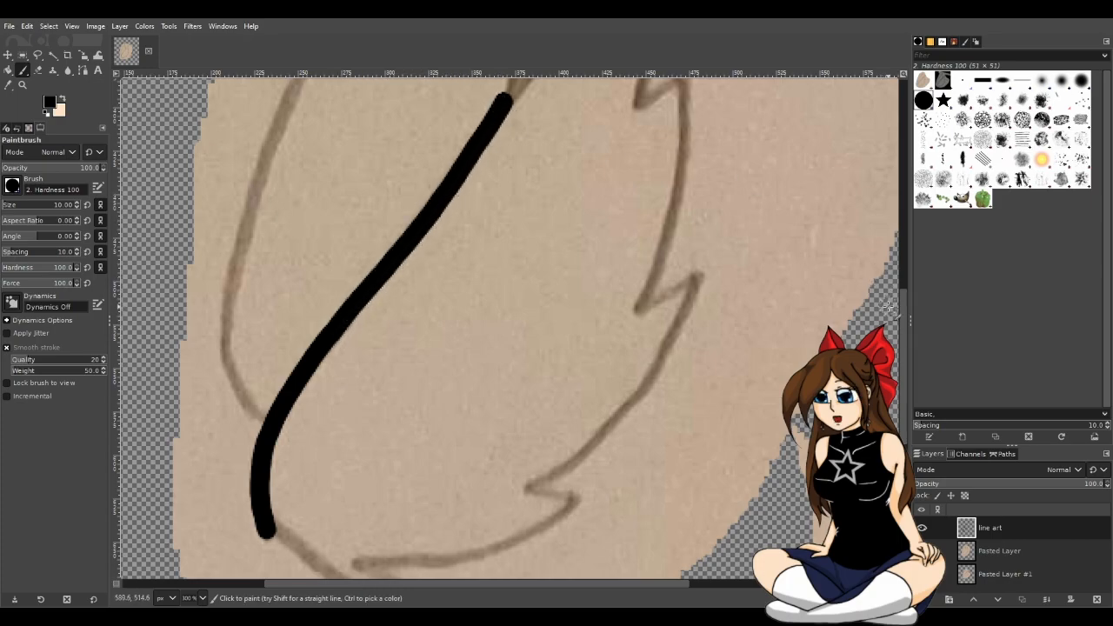
{"action": "scroll", "coordinate": [904, 318], "scroll_direction": "up", "scroll_amount": 3}
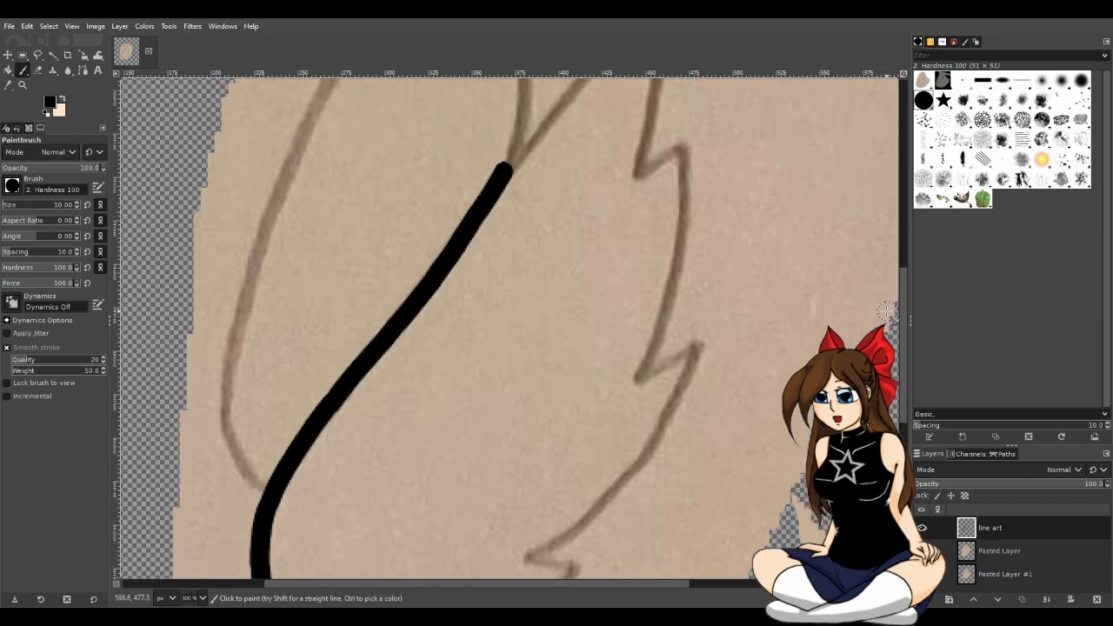
{"action": "left_click_drag", "start_coordinate": [904, 313], "coordinate": [916, 246]}
{"action": "mouse_move", "coordinate": [668, 158]}
{"action": "left_mouse_down"}
{"action": "mouse_move", "coordinate": [492, 394]}
{"action": "mouse_move", "coordinate": [479, 395]}
{"action": "left_mouse_up"}
{"action": "key", "text": "ctrl+z"}
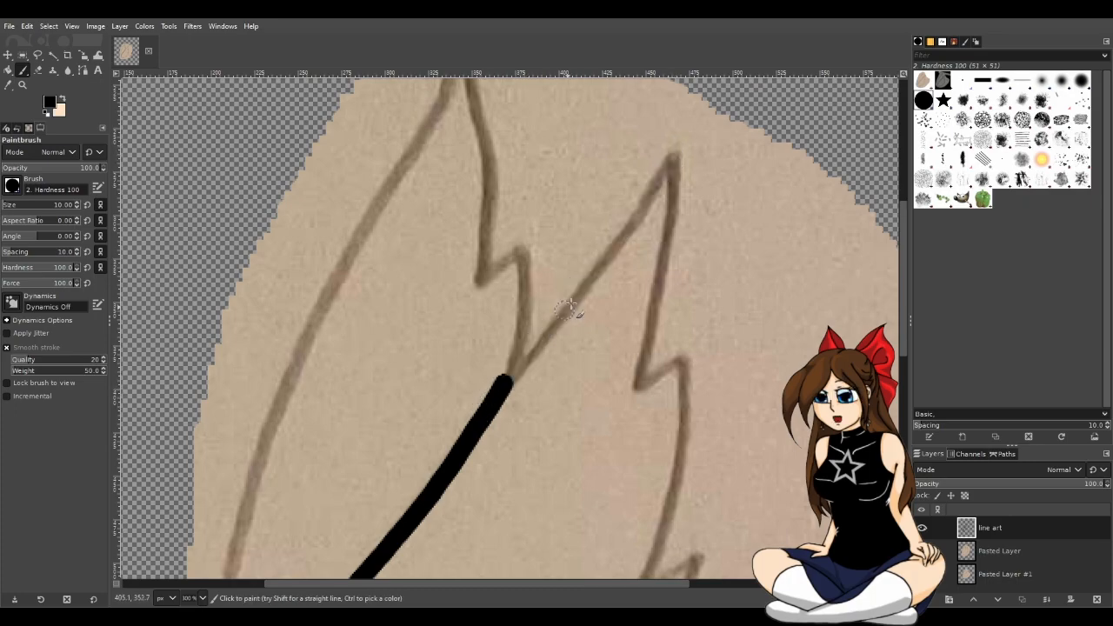
{"action": "mouse_move", "coordinate": [668, 151]}
{"action": "left_mouse_down"}
{"action": "mouse_move", "coordinate": [641, 218]}
{"action": "mouse_move", "coordinate": [578, 306]}
{"action": "left_mouse_up"}
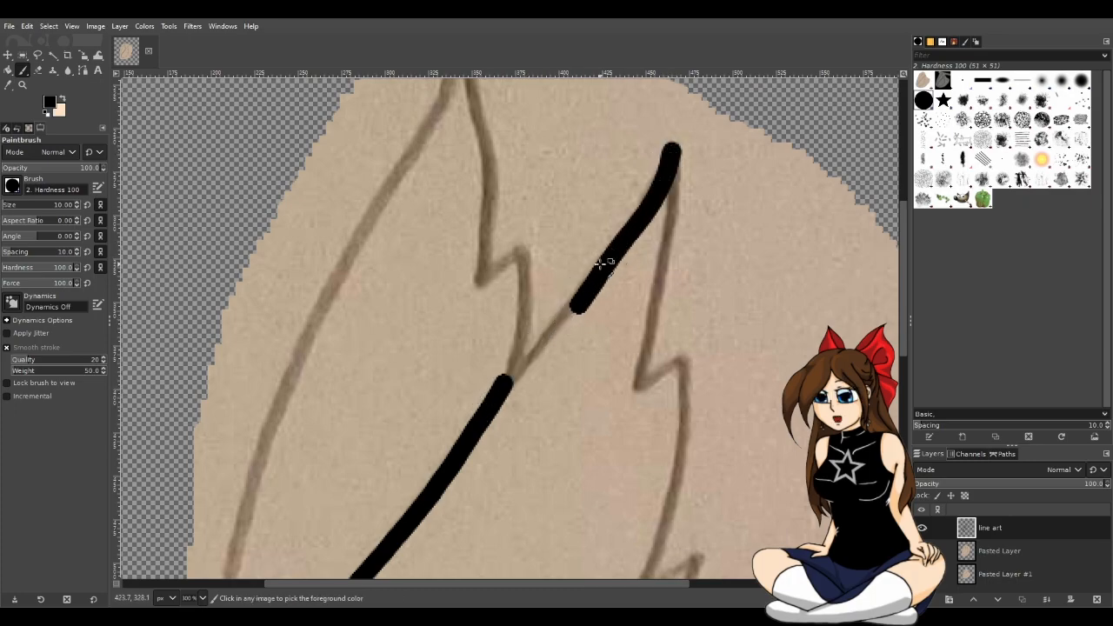
{"action": "key", "text": "ctrl+z"}
{"action": "mouse_move", "coordinate": [666, 161]}
{"action": "left_mouse_down"}
{"action": "mouse_move", "coordinate": [640, 214]}
{"action": "mouse_move", "coordinate": [483, 419]}
{"action": "left_mouse_up"}
{"action": "key", "text": "ctrl+z"}
{"action": "mouse_move", "coordinate": [666, 156]}
{"action": "left_mouse_down"}
{"action": "mouse_move", "coordinate": [594, 283]}
{"action": "mouse_move", "coordinate": [481, 427]}
{"action": "mouse_move", "coordinate": [520, 355]}
{"action": "left_mouse_up"}
{"action": "key", "text": "ctrl+z"}
{"action": "key", "text": "ctrl+z"}
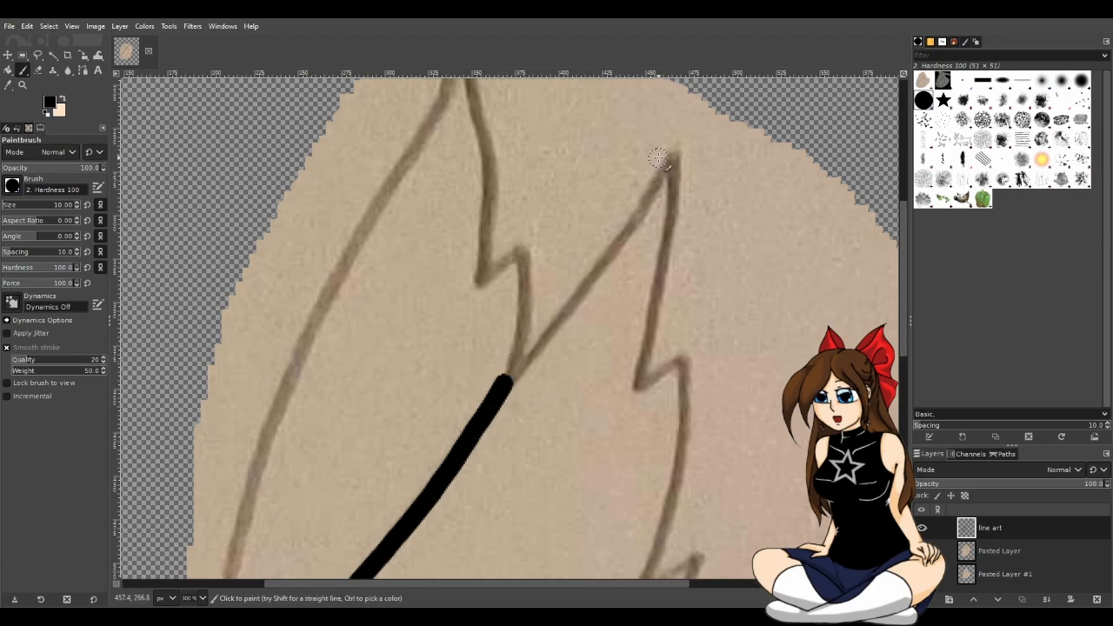
Trace the upper part of the front wing's long edge in black, from its pointed tip down towards the existing stroke
{"action": "mouse_move", "coordinate": [666, 159]}
{"action": "left_mouse_down"}
{"action": "mouse_move", "coordinate": [655, 191]}
{"action": "mouse_move", "coordinate": [668, 158]}
{"action": "mouse_move", "coordinate": [619, 233]}
{"action": "left_mouse_up"}
{"action": "key", "text": "ctrl+z"}
{"action": "key", "text": "ctrl+z"}
{"action": "left_click_drag", "start_coordinate": [668, 157], "coordinate": [477, 417]}
{"action": "key", "text": "ctrl+z"}
{"action": "left_click_drag", "start_coordinate": [590, 274], "coordinate": [484, 407]}
{"action": "key", "text": "ctrl+z"}
{"action": "left_click_drag", "start_coordinate": [588, 269], "coordinate": [483, 405]}
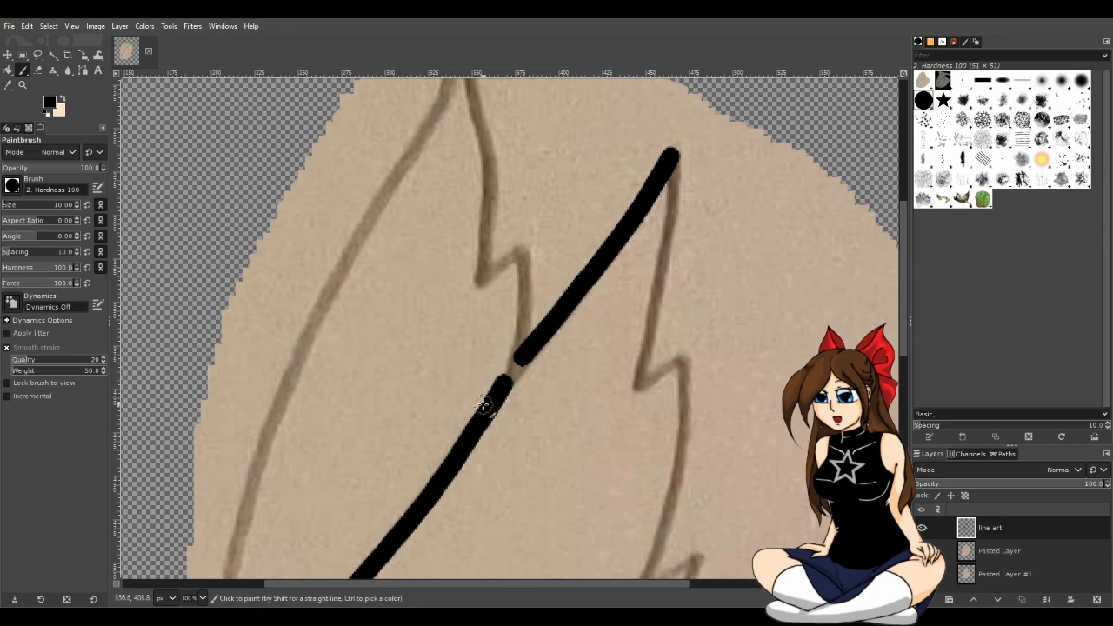
Fill the gap between the upper and lower black strokes of the front wing's long edge and thicken the joint evenly
{"action": "left_click_drag", "start_coordinate": [552, 318], "coordinate": [495, 390]}
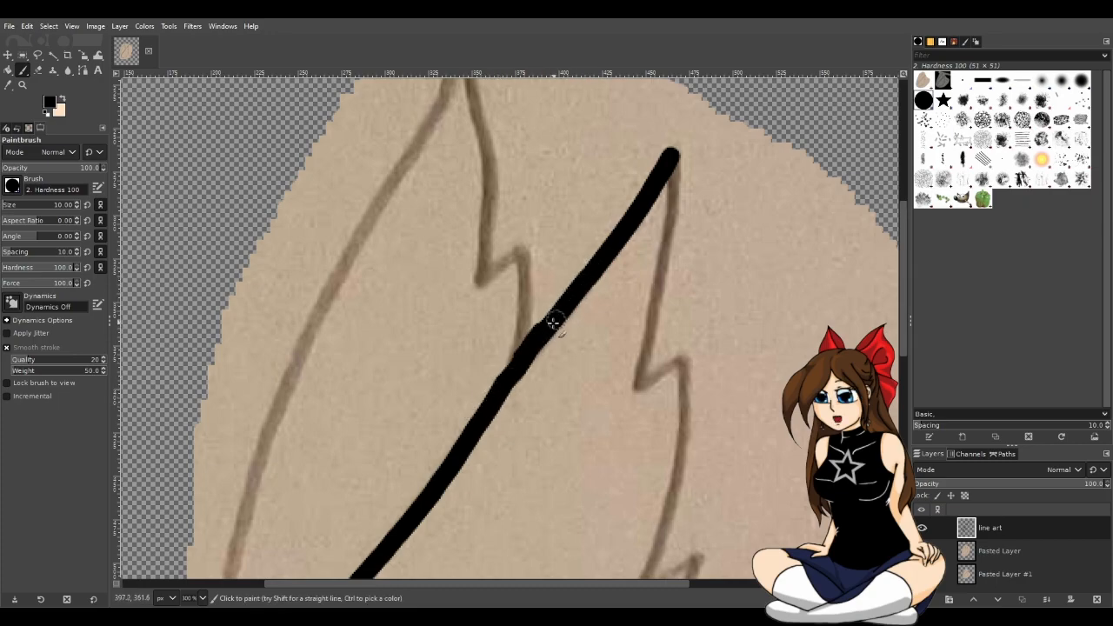
{"action": "left_click_drag", "start_coordinate": [527, 355], "coordinate": [493, 394]}
{"action": "left_click_drag", "start_coordinate": [533, 340], "coordinate": [484, 411]}
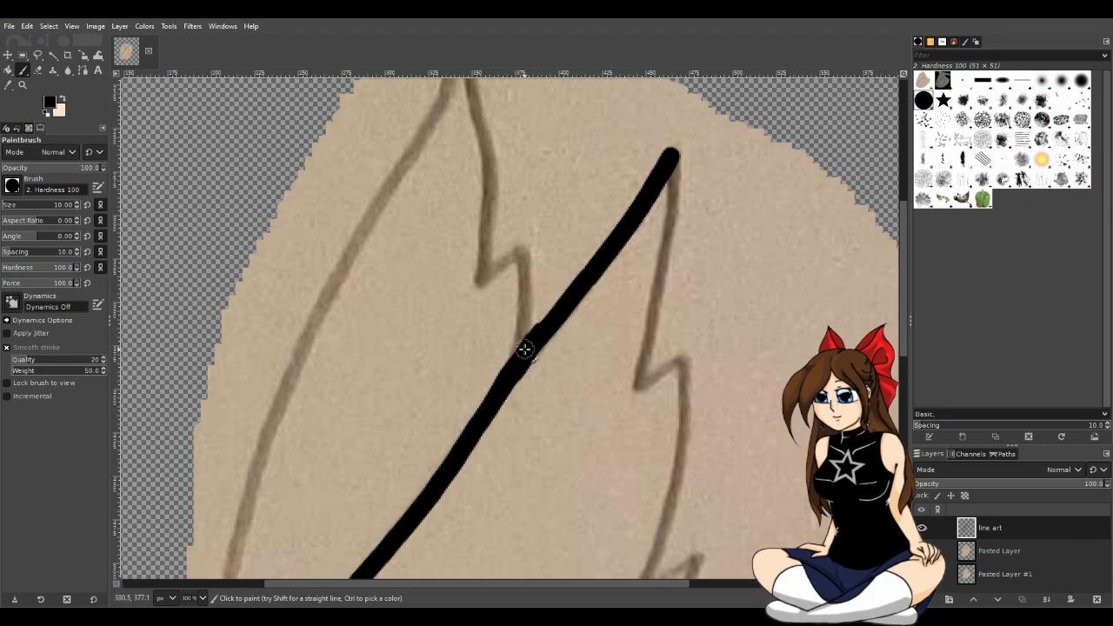
{"action": "mouse_move", "coordinate": [534, 337]}
{"action": "left_mouse_down"}
{"action": "mouse_move", "coordinate": [524, 353]}
{"action": "mouse_move", "coordinate": [551, 316]}
{"action": "left_mouse_up"}
Trace the front wing's feathered side in black from the tip down to the first notch, including the short notch line
{"action": "scroll", "coordinate": [904, 279], "scroll_direction": "up", "scroll_amount": 2}
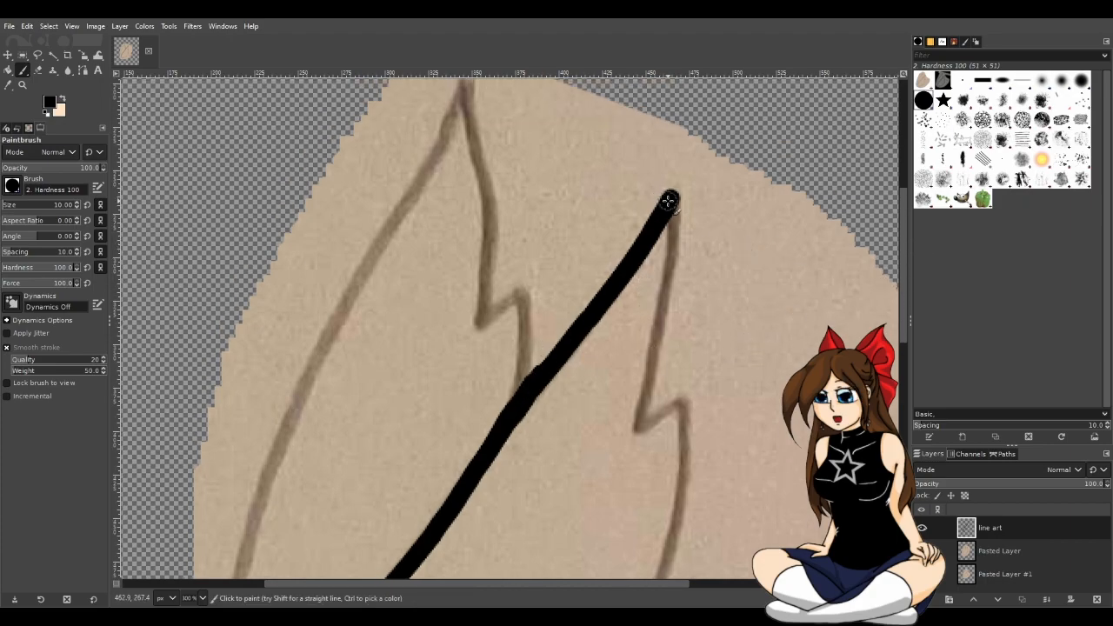
{"action": "left_click_drag", "start_coordinate": [669, 200], "coordinate": [661, 281]}
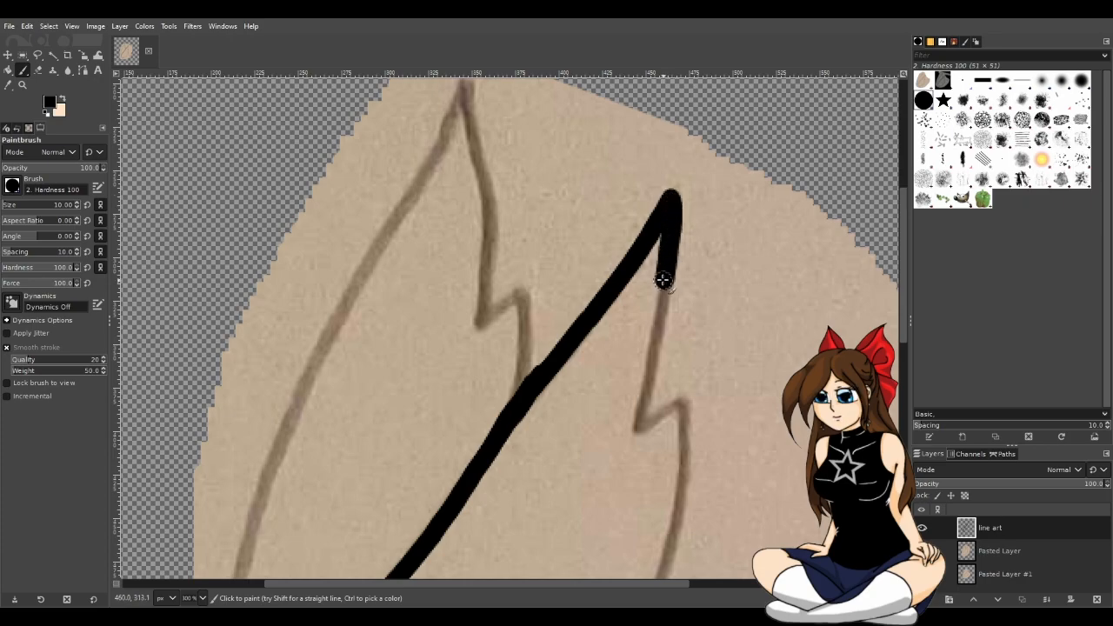
{"action": "key", "text": "ctrl+z"}
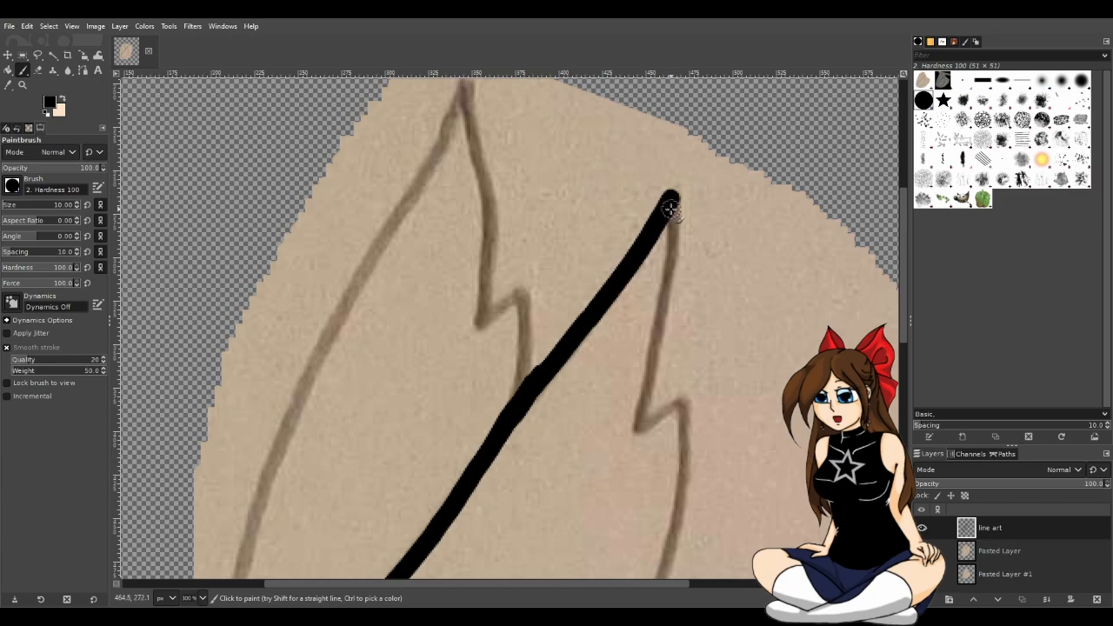
{"action": "mouse_move", "coordinate": [671, 201]}
{"action": "left_mouse_down"}
{"action": "mouse_move", "coordinate": [676, 265]}
{"action": "mouse_move", "coordinate": [638, 398]}
{"action": "left_mouse_up"}
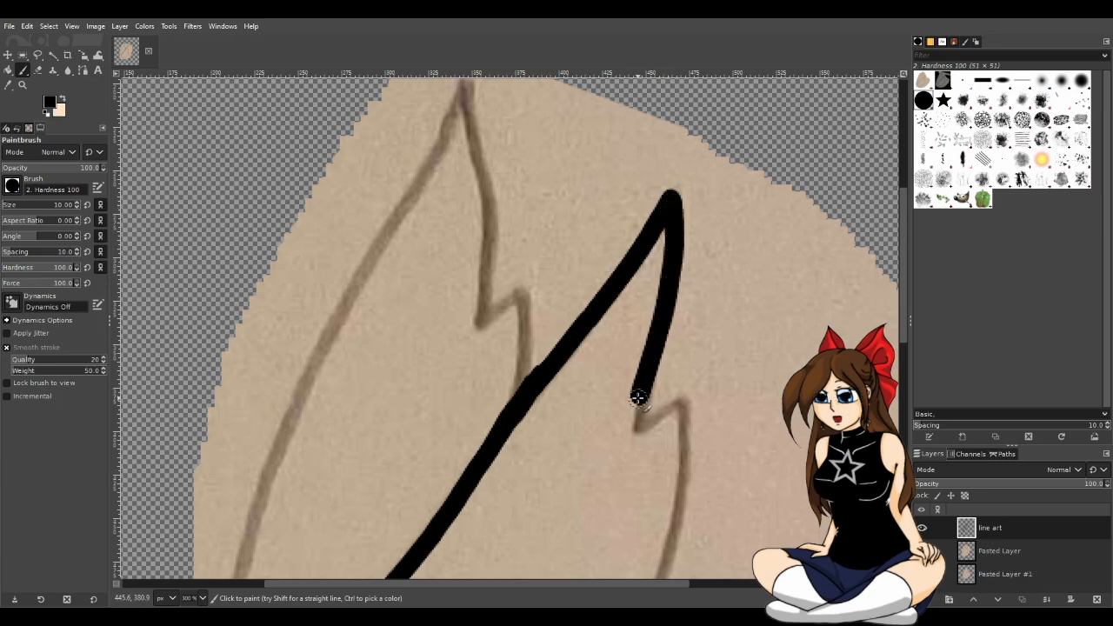
{"action": "key", "text": "ctrl+z"}
{"action": "mouse_move", "coordinate": [671, 202]}
{"action": "left_mouse_down"}
{"action": "mouse_move", "coordinate": [662, 329]}
{"action": "mouse_move", "coordinate": [633, 438]}
{"action": "left_mouse_up"}
{"action": "left_click_drag", "start_coordinate": [680, 400], "coordinate": [634, 435]}
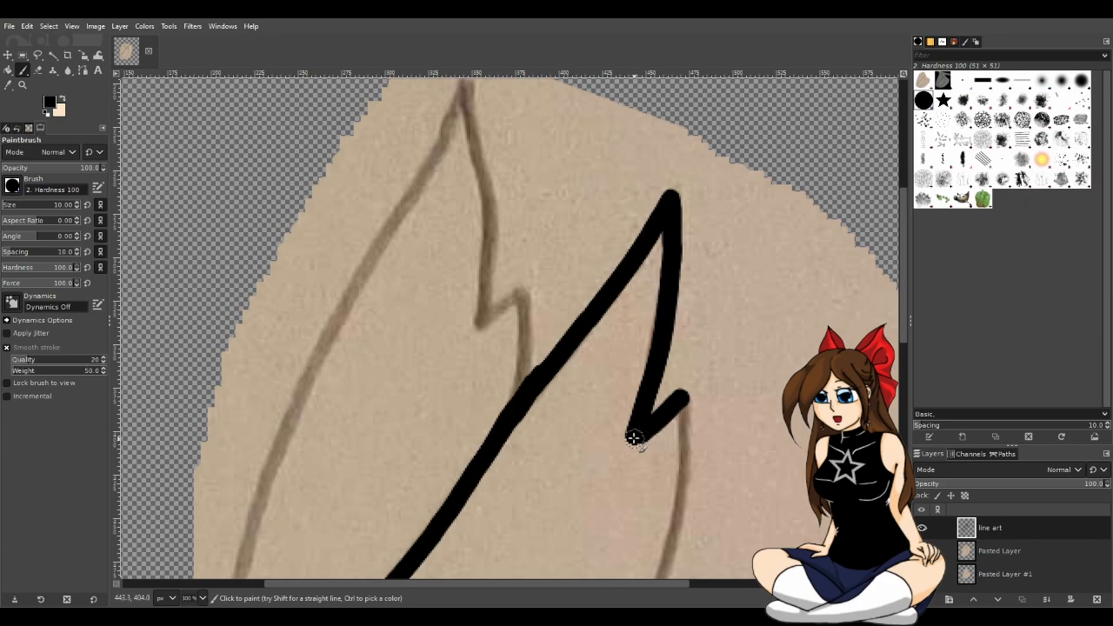
Trace the front wing's second feather edge in black from the first notch down to the second, including the short notch line
{"action": "scroll", "coordinate": [895, 291], "scroll_direction": "down", "scroll_amount": 5}
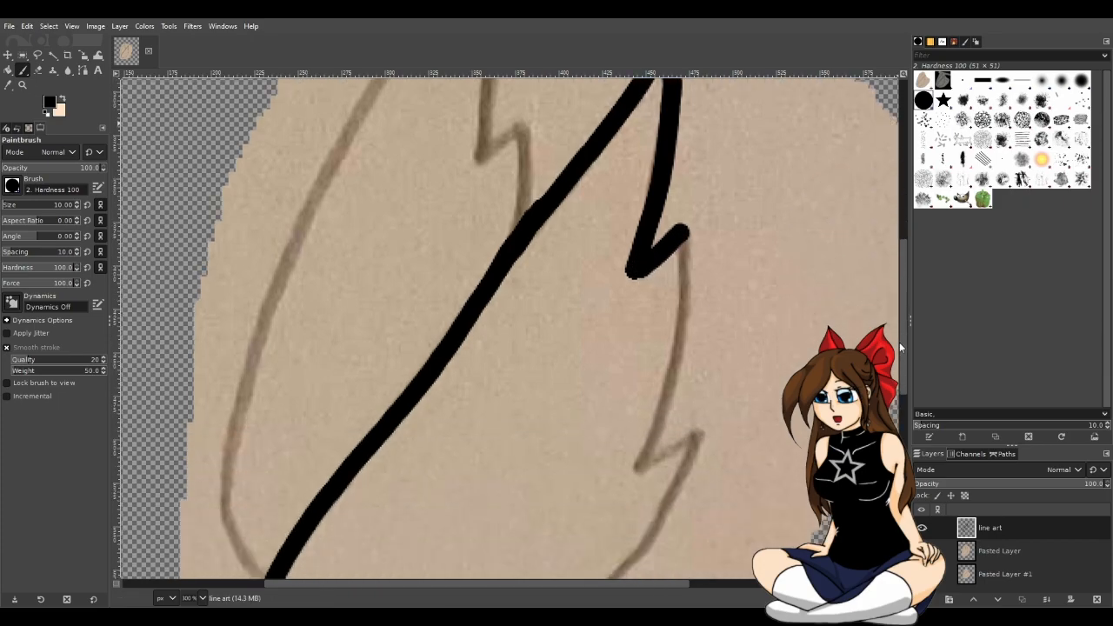
{"action": "left_click_drag", "start_coordinate": [679, 190], "coordinate": [674, 289]}
{"action": "key", "text": "ctrl+z"}
{"action": "mouse_move", "coordinate": [675, 191]}
{"action": "left_mouse_down"}
{"action": "mouse_move", "coordinate": [671, 331]}
{"action": "mouse_move", "coordinate": [636, 423]}
{"action": "mouse_move", "coordinate": [697, 393]}
{"action": "mouse_move", "coordinate": [637, 428]}
{"action": "mouse_move", "coordinate": [703, 393]}
{"action": "left_mouse_up"}
Trace the front wing's third feather edge in black as one smooth curve from the second notch down to the third
{"action": "scroll", "coordinate": [904, 322], "scroll_direction": "down", "scroll_amount": 5}
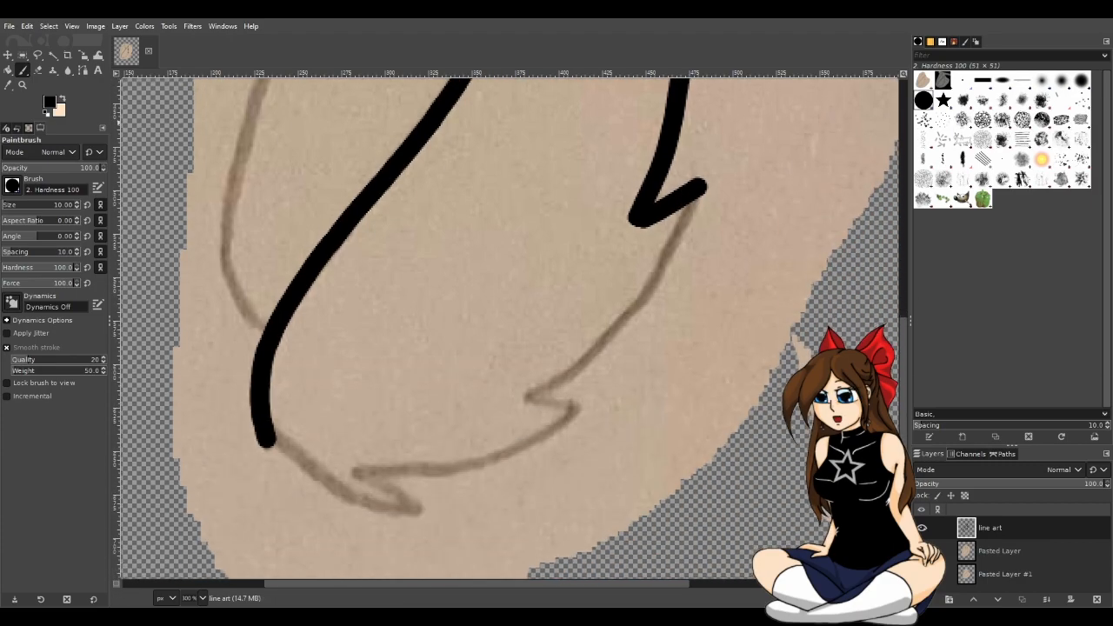
{"action": "mouse_move", "coordinate": [696, 176]}
{"action": "left_mouse_down"}
{"action": "mouse_move", "coordinate": [647, 265]}
{"action": "mouse_move", "coordinate": [527, 392]}
{"action": "left_mouse_up"}
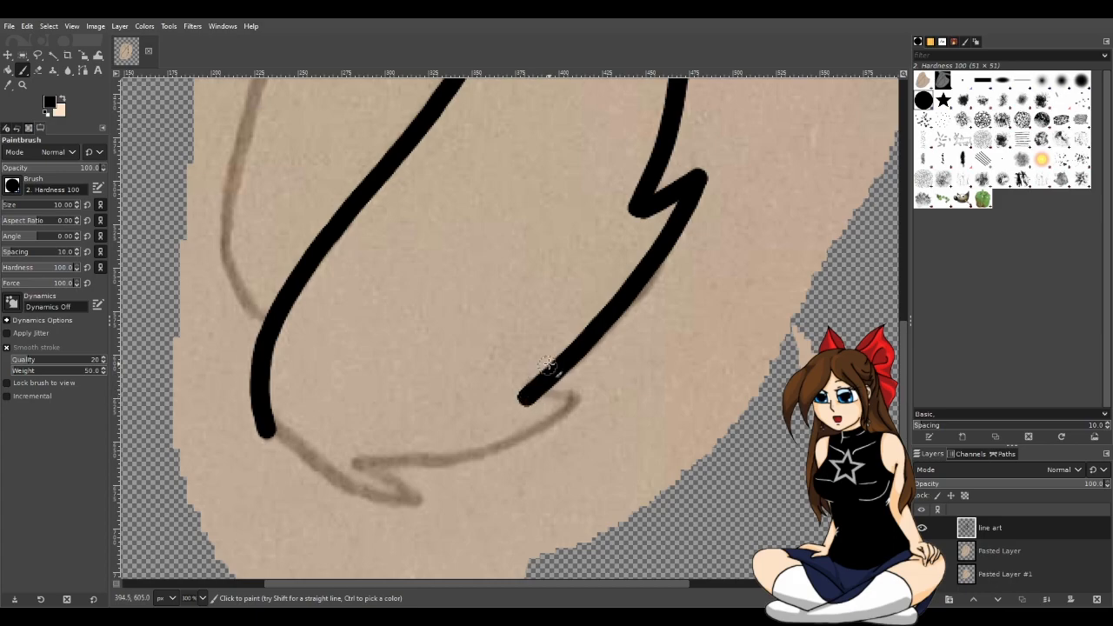
{"action": "key", "text": "ctrl+z"}
{"action": "left_click_drag", "start_coordinate": [699, 180], "coordinate": [619, 304]}
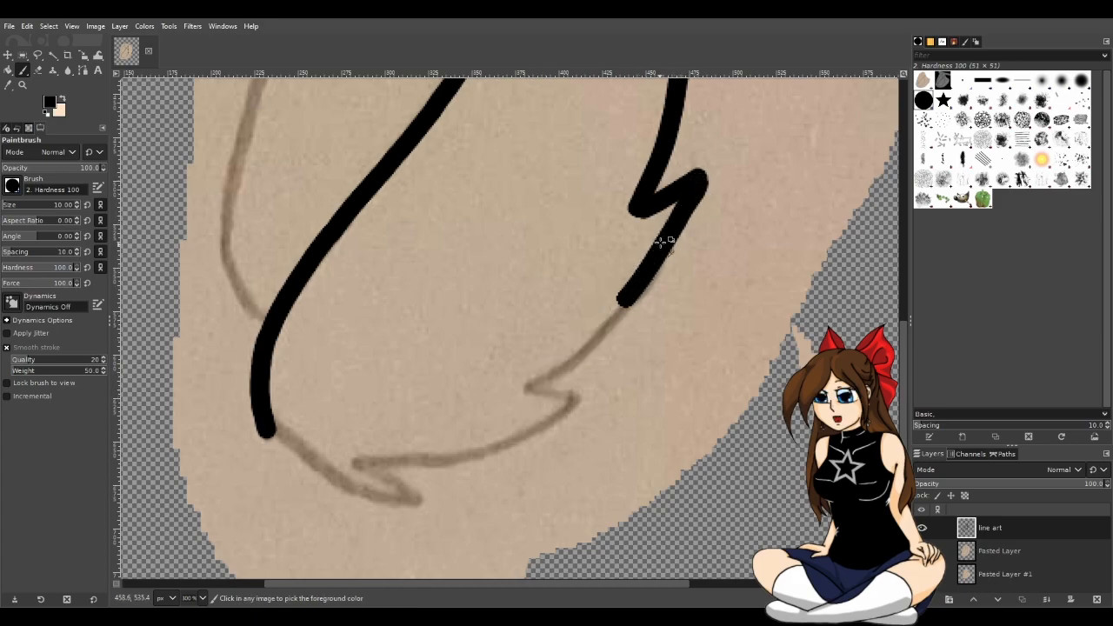
{"action": "key", "text": "ctrl+z"}
{"action": "mouse_move", "coordinate": [696, 179]}
{"action": "left_mouse_down"}
{"action": "mouse_move", "coordinate": [644, 286]}
{"action": "mouse_move", "coordinate": [515, 398]}
{"action": "left_mouse_up"}
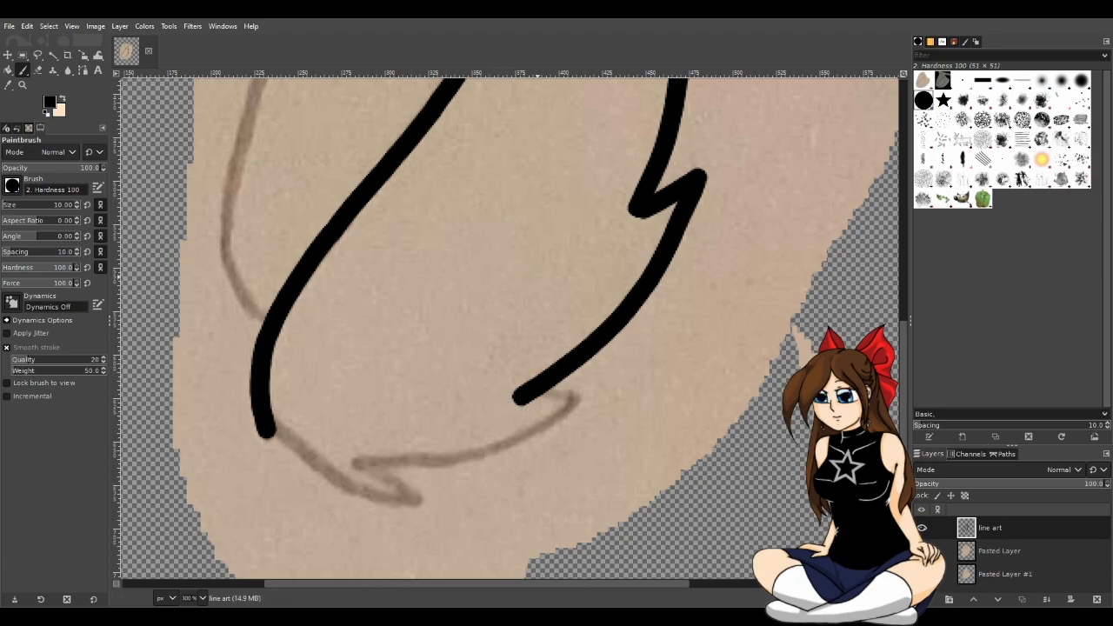
With the Move tool active, look through the seated character's layers and enlarge the layer list to fit more rows
{"action": "key", "text": "m"}
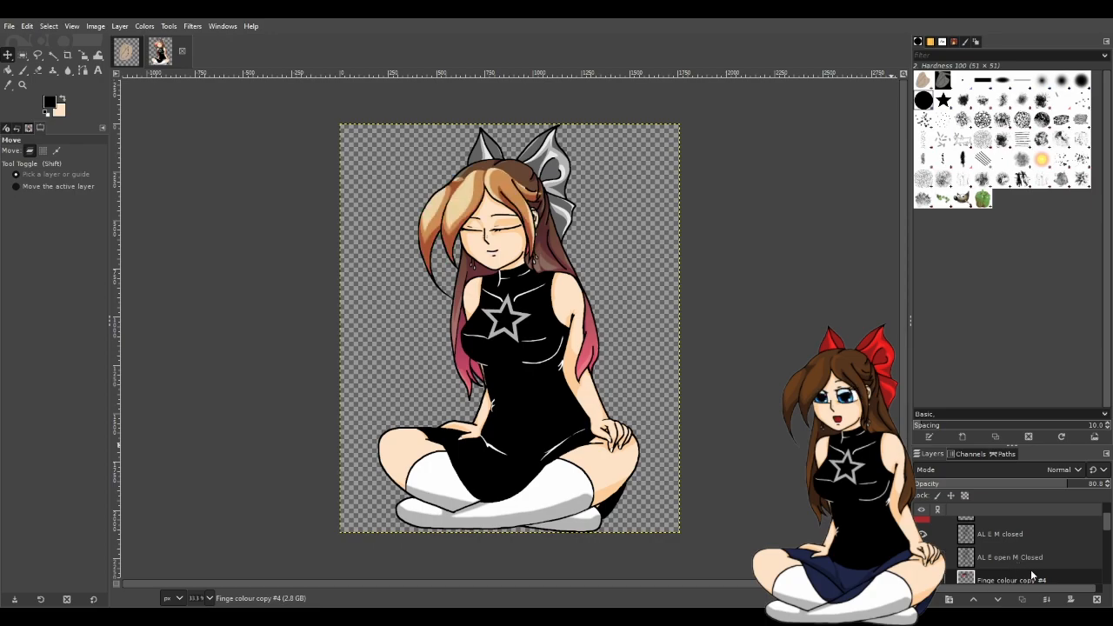
{"action": "scroll", "coordinate": [974, 566], "scroll_direction": "down", "scroll_amount": 5}
{"action": "scroll", "coordinate": [974, 567], "scroll_direction": "down", "scroll_amount": 3}
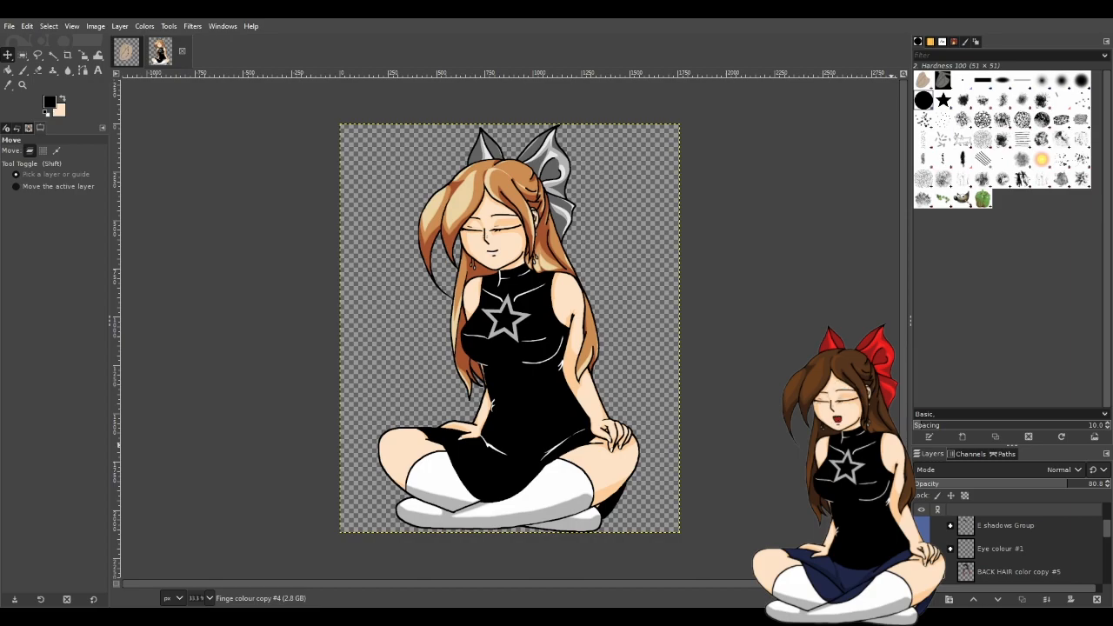
{"action": "scroll", "coordinate": [1062, 560], "scroll_direction": "down", "scroll_amount": 2}
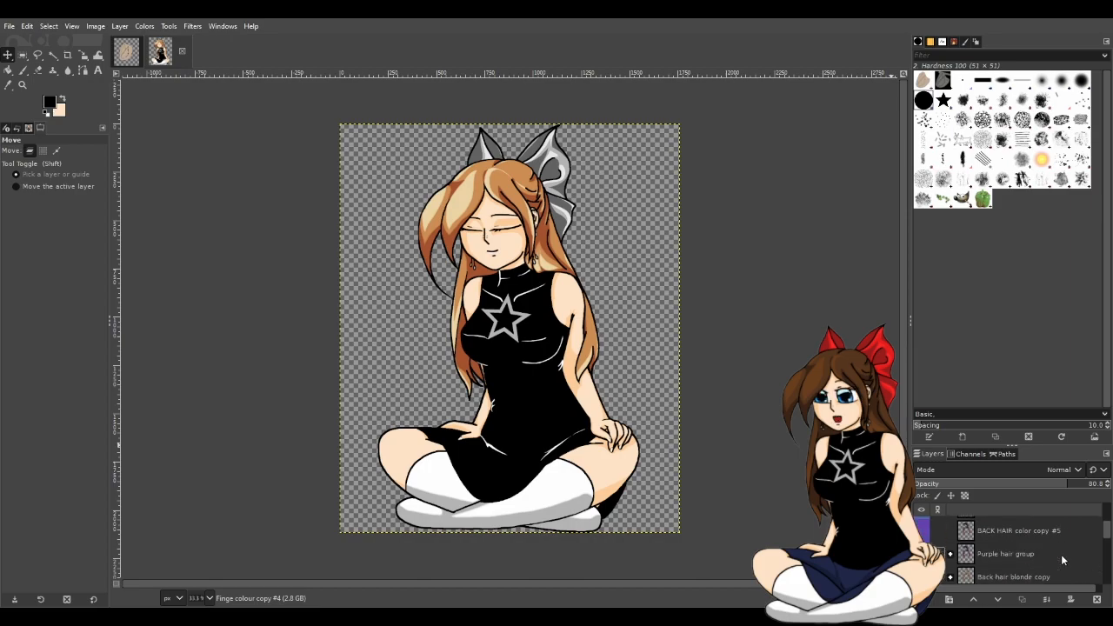
{"action": "scroll", "coordinate": [1061, 560], "scroll_direction": "down", "scroll_amount": 2}
{"action": "scroll", "coordinate": [1055, 554], "scroll_direction": "up", "scroll_amount": 2}
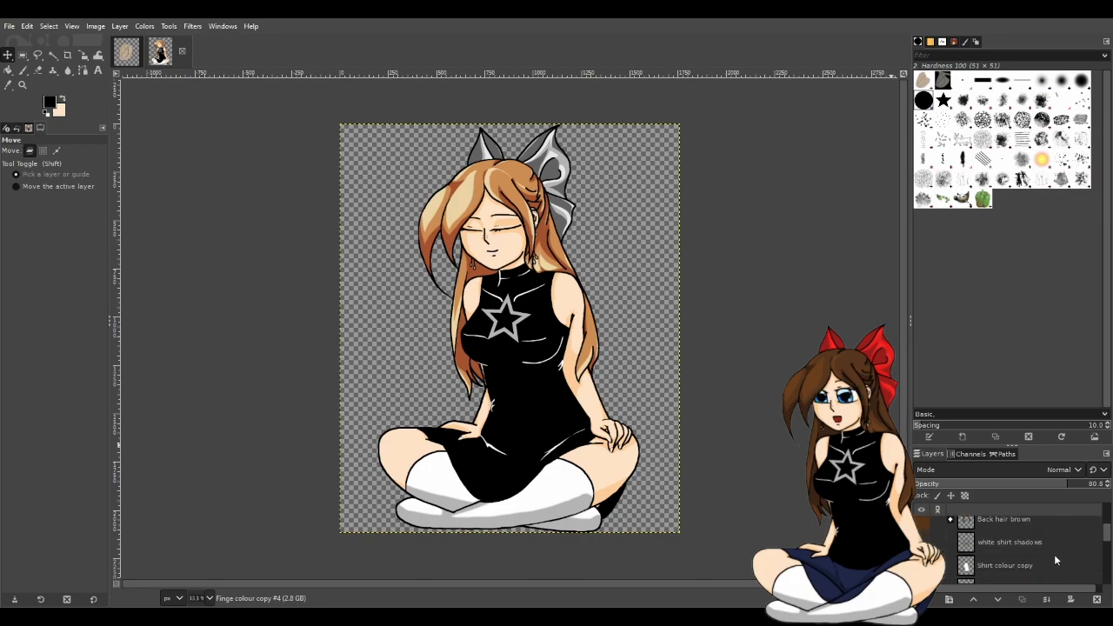
{"action": "scroll", "coordinate": [1012, 555], "scroll_direction": "up", "scroll_amount": 3}
{"action": "scroll", "coordinate": [1011, 556], "scroll_direction": "up", "scroll_amount": 3}
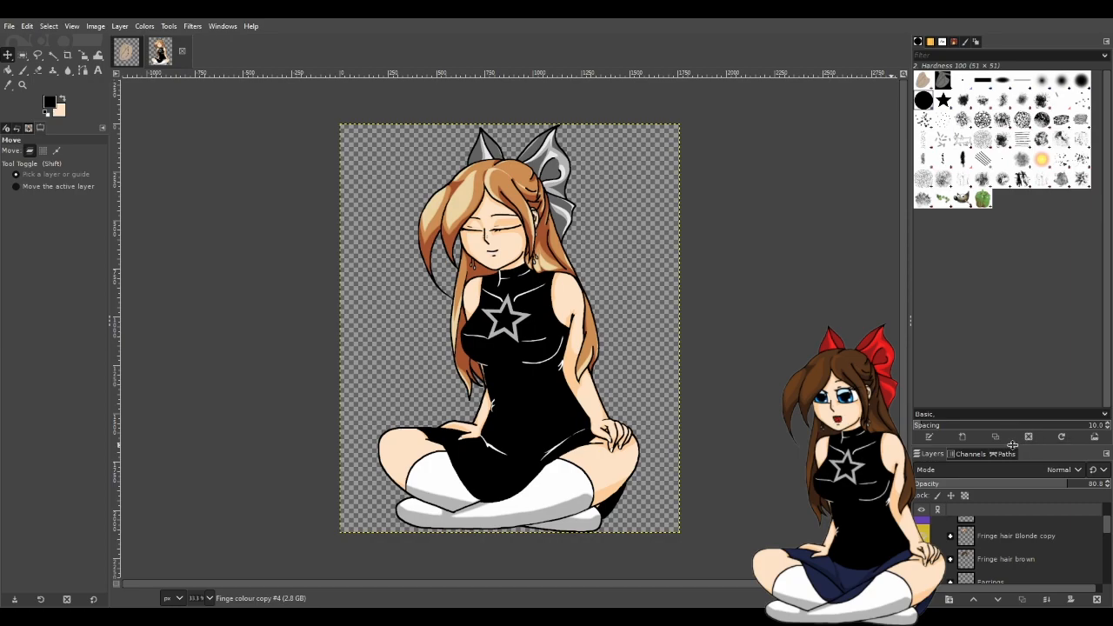
{"action": "left_click_drag", "start_coordinate": [1012, 447], "coordinate": [989, 232]}
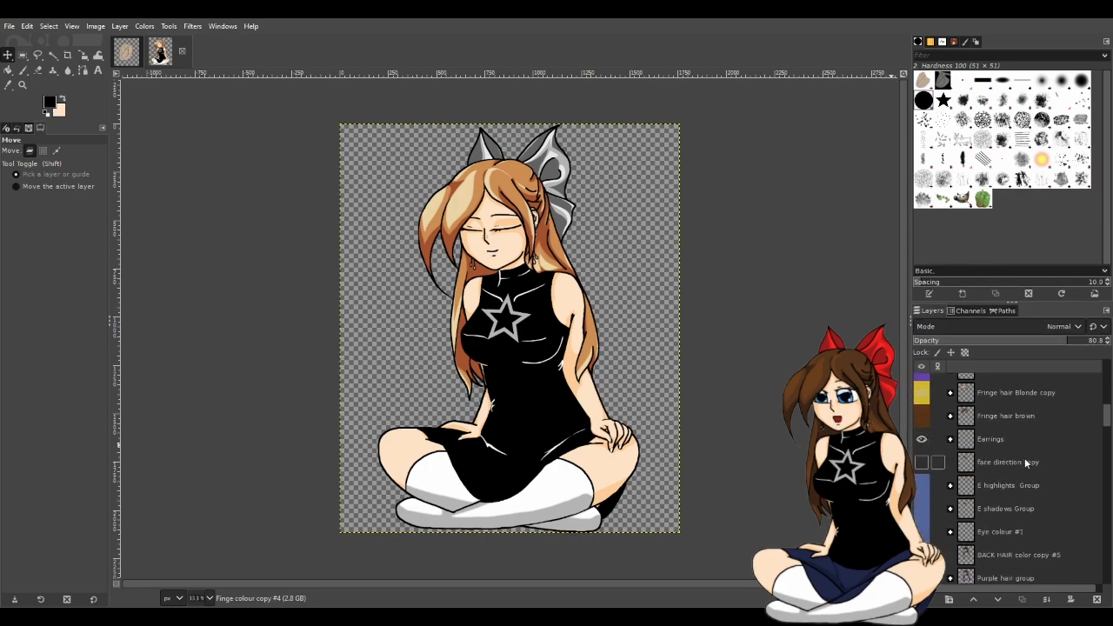
Show the character's open-eyes, open-mouth line layer "AL m E open" and hide the closed version "AL E M closed"
{"action": "scroll", "coordinate": [1036, 453], "scroll_direction": "up", "scroll_amount": 5}
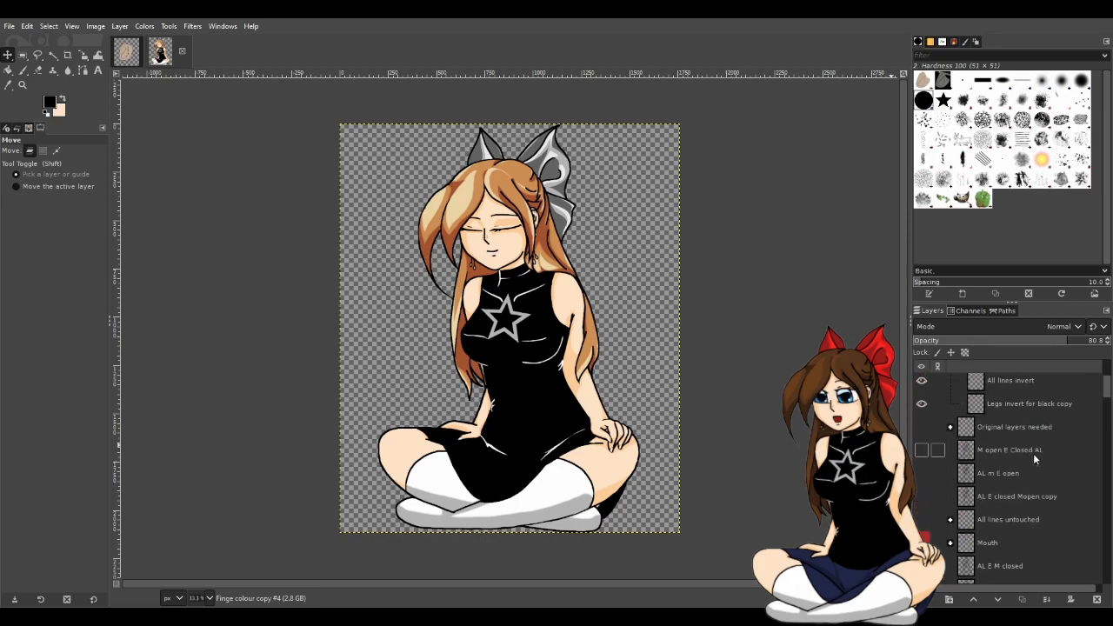
{"action": "left_click", "coordinate": [922, 473]}
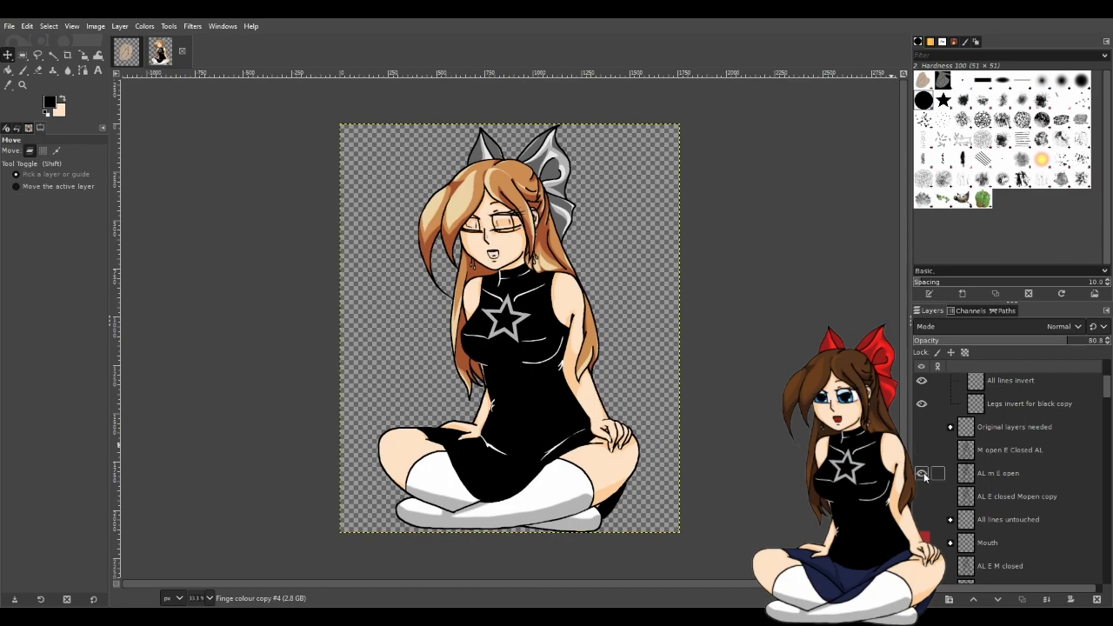
{"action": "scroll", "coordinate": [969, 476], "scroll_direction": "up", "scroll_amount": 2}
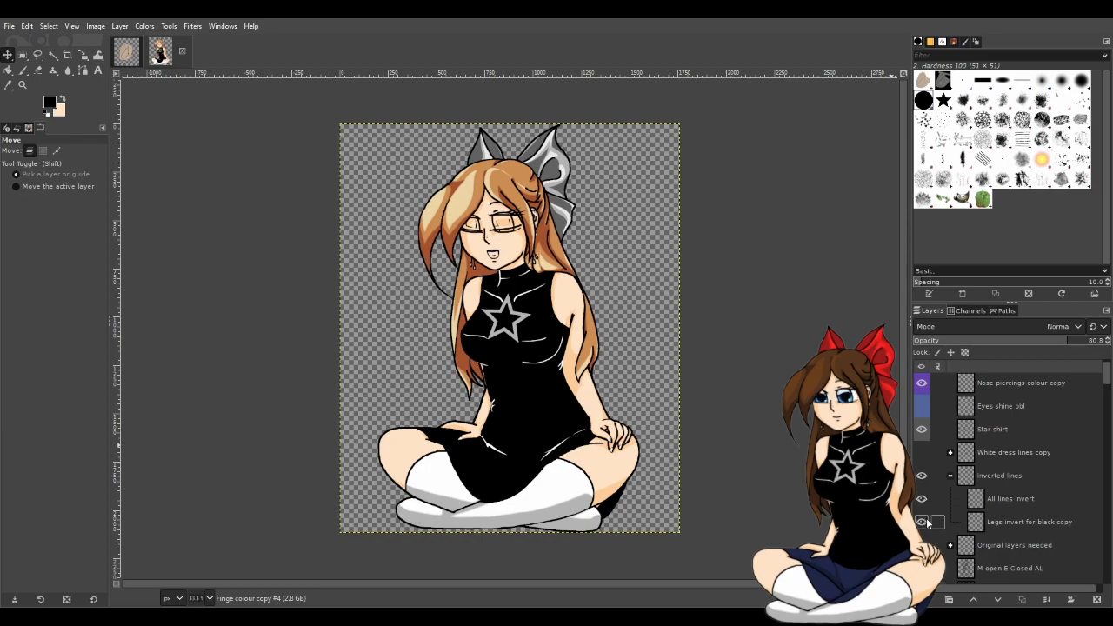
{"action": "scroll", "coordinate": [929, 526], "scroll_direction": "down", "scroll_amount": 1}
{"action": "scroll", "coordinate": [928, 529], "scroll_direction": "down", "scroll_amount": 2}
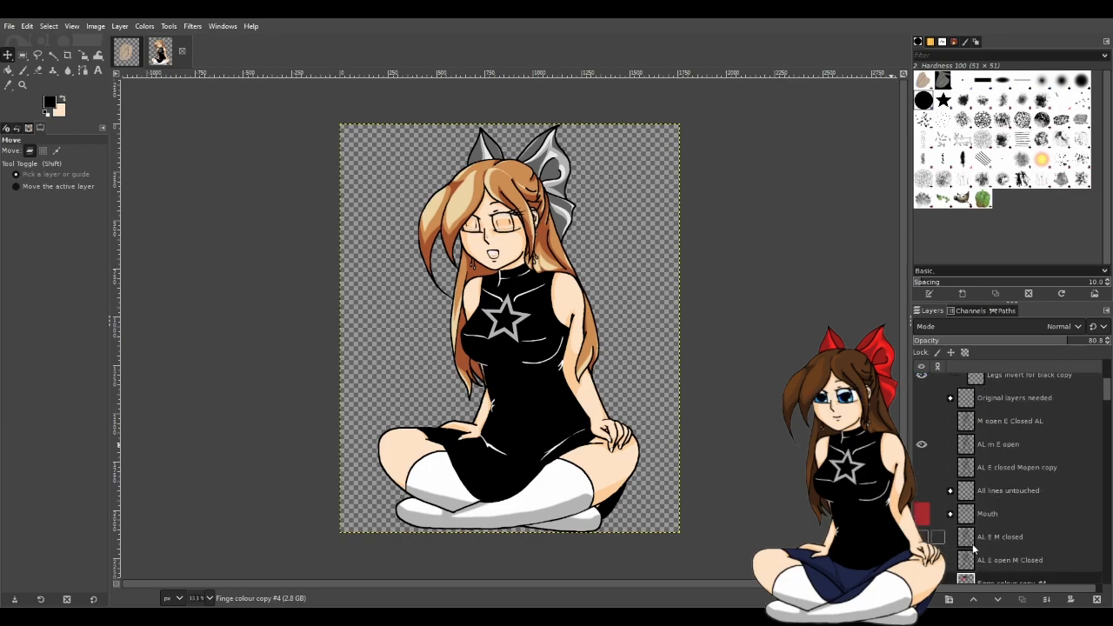
{"action": "scroll", "coordinate": [974, 529], "scroll_direction": "up", "scroll_amount": 3}
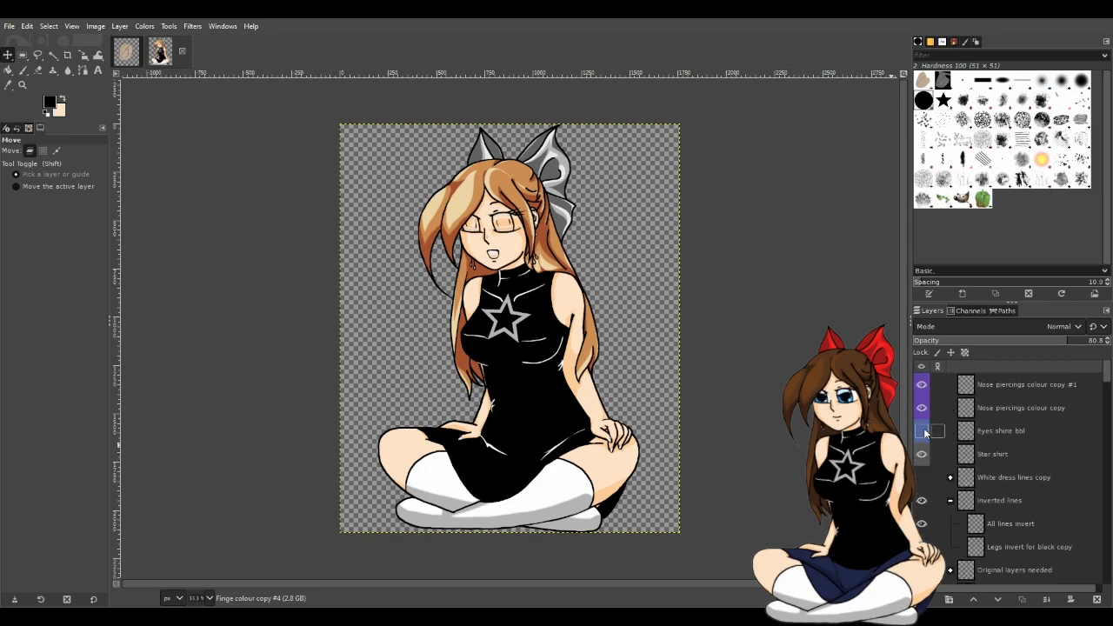
Show the character's blue eyes by making the E highlights, E shadows and Eye colour #1 groups visible
{"action": "scroll", "coordinate": [934, 476], "scroll_direction": "down", "scroll_amount": 5}
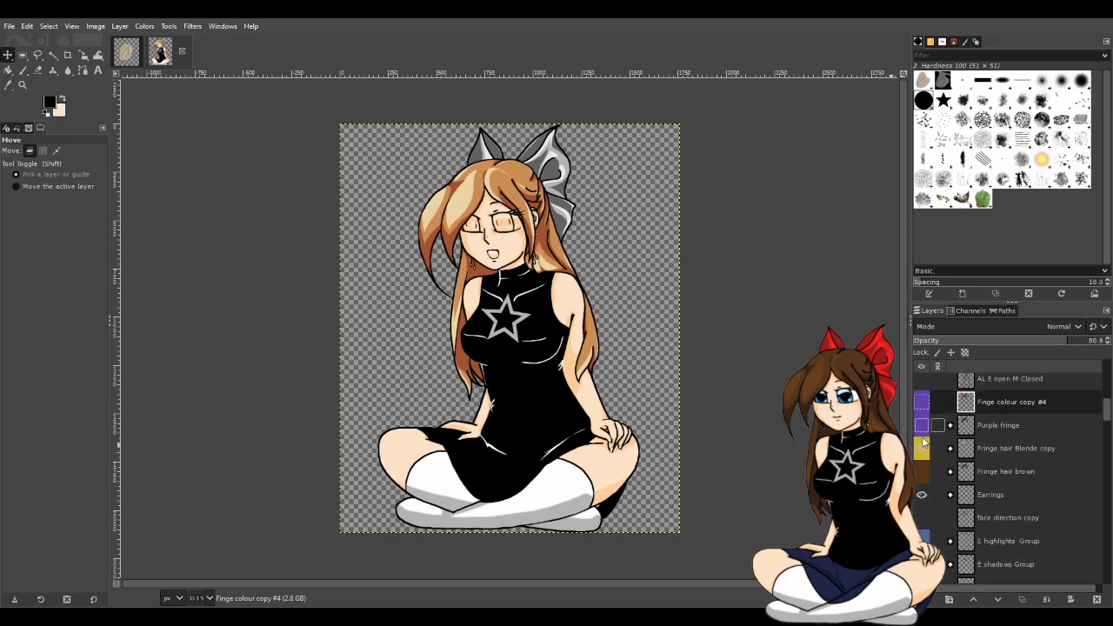
{"action": "scroll", "coordinate": [927, 508], "scroll_direction": "down", "scroll_amount": 1}
{"action": "left_click", "coordinate": [921, 534]}
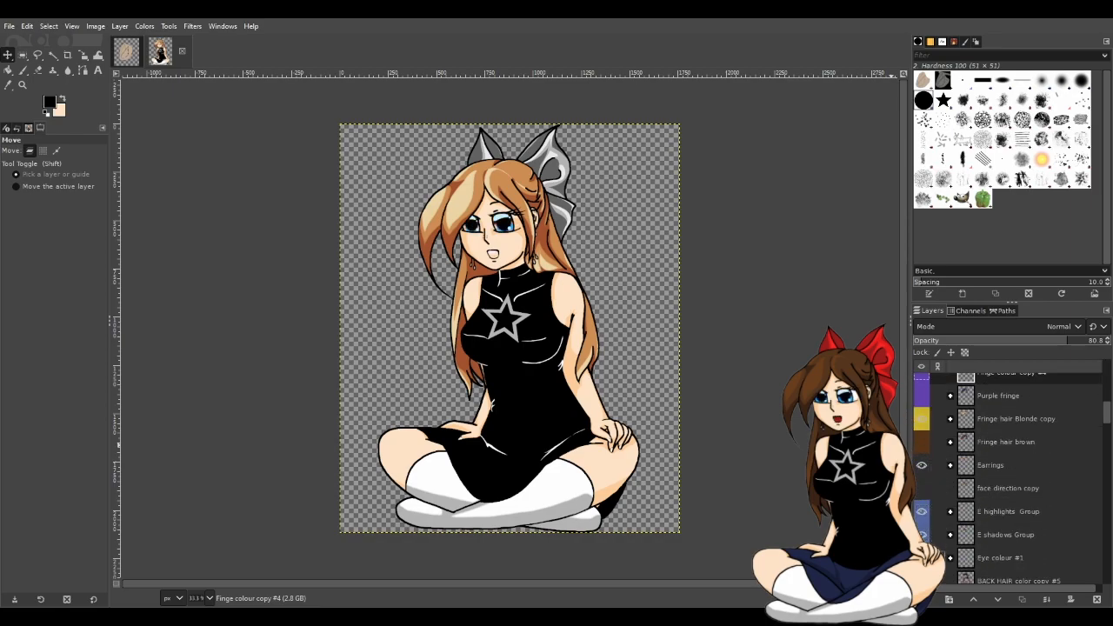
Look through the skin, ribbon and skirt layers, and expand and show the Mouth group to colour the open mouth
{"action": "scroll", "coordinate": [920, 513], "scroll_direction": "down", "scroll_amount": 5}
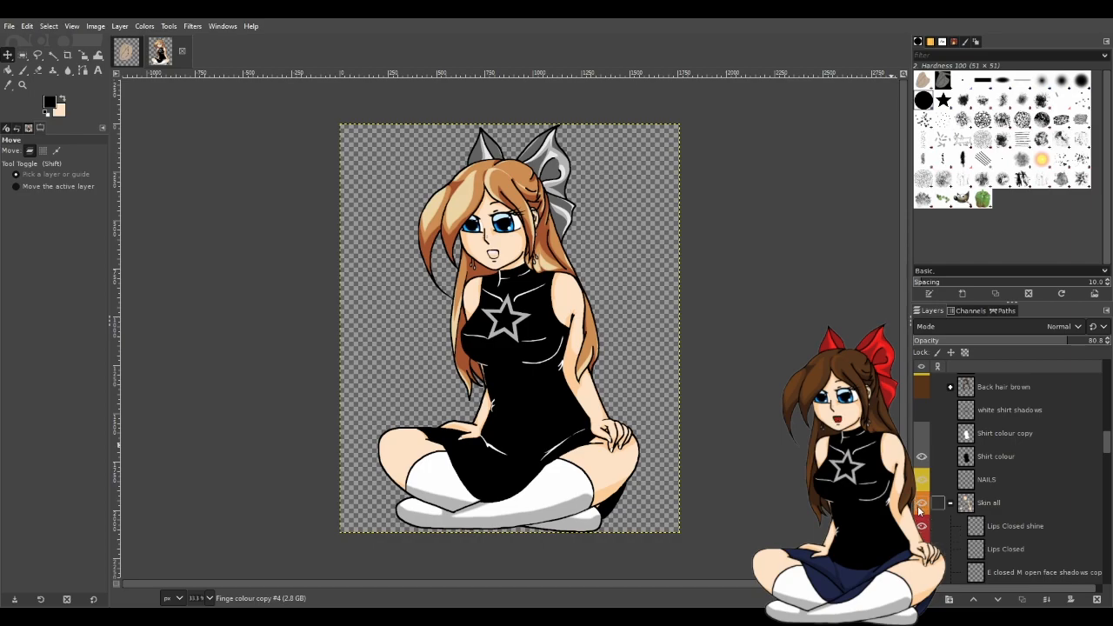
{"action": "scroll", "coordinate": [920, 513], "scroll_direction": "down", "scroll_amount": 6}
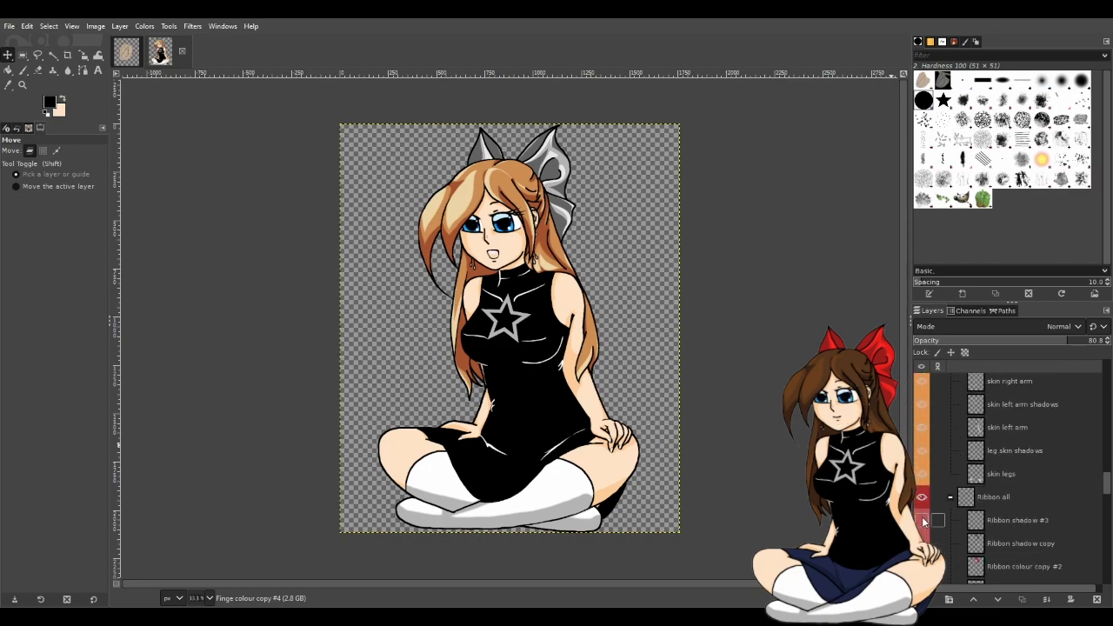
{"action": "scroll", "coordinate": [923, 521], "scroll_direction": "down", "scroll_amount": 8}
{"action": "scroll", "coordinate": [923, 522], "scroll_direction": "up", "scroll_amount": 6}
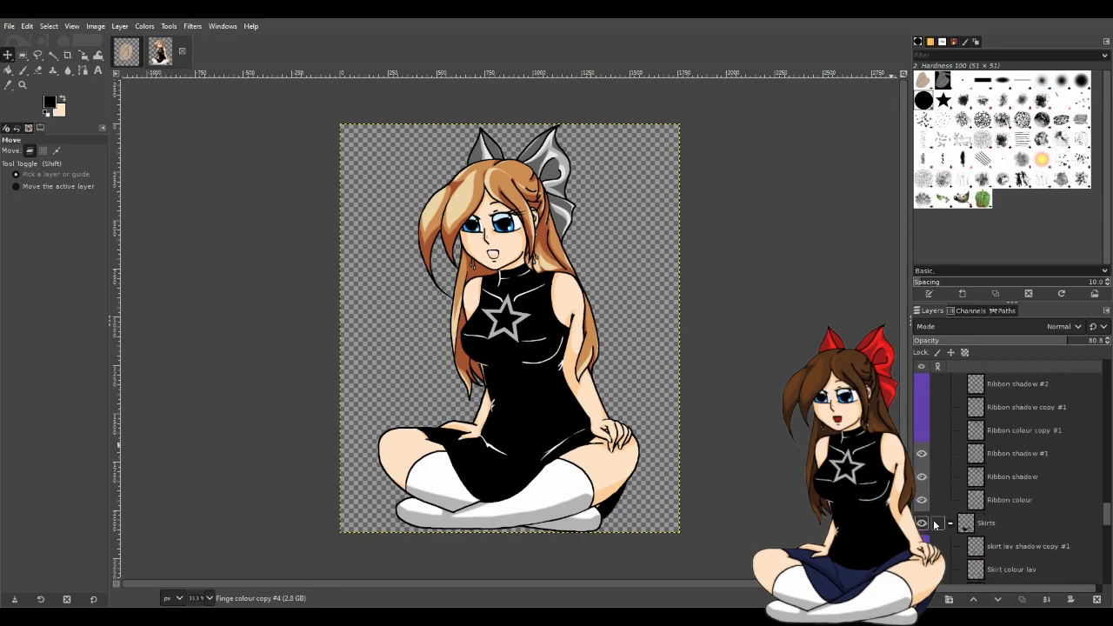
{"action": "scroll", "coordinate": [937, 526], "scroll_direction": "up", "scroll_amount": 5}
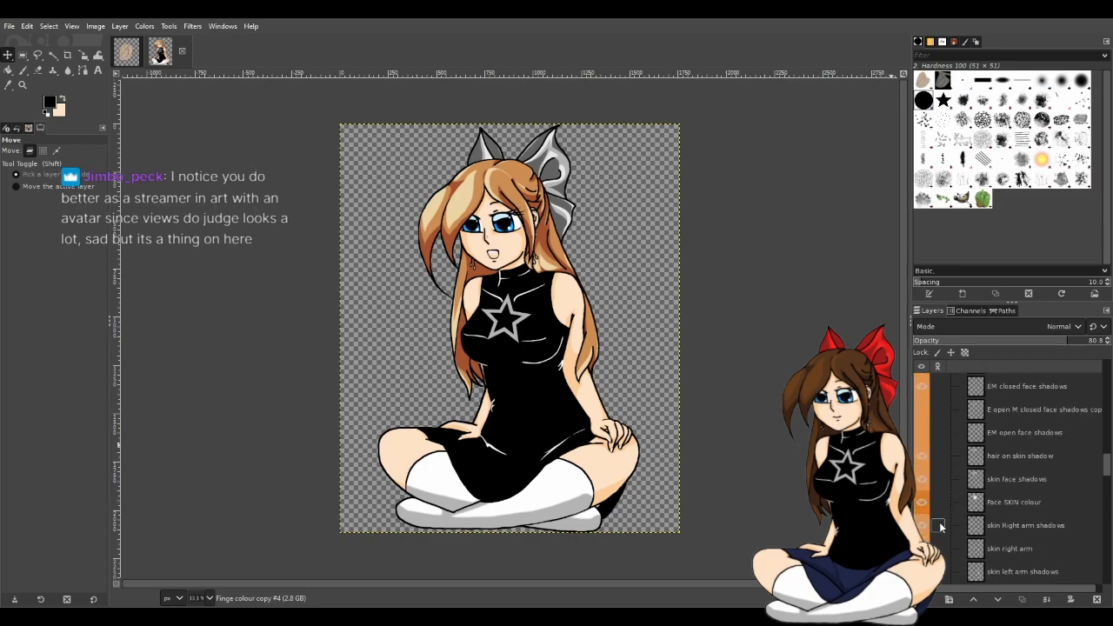
{"action": "scroll", "coordinate": [938, 522], "scroll_direction": "up", "scroll_amount": 4}
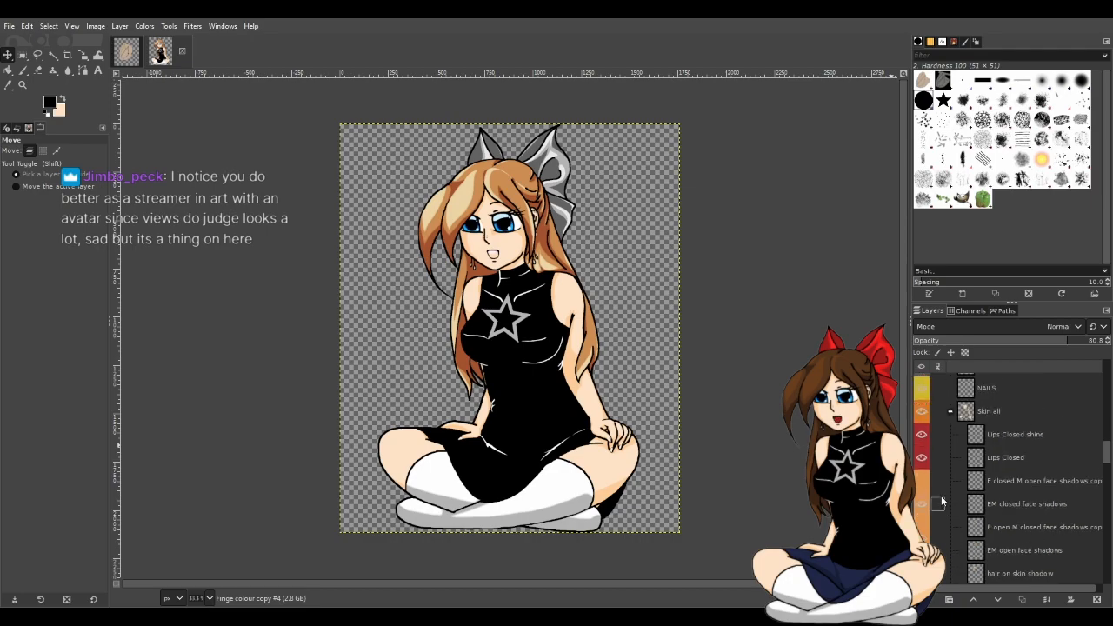
{"action": "scroll", "coordinate": [938, 469], "scroll_direction": "up", "scroll_amount": 8}
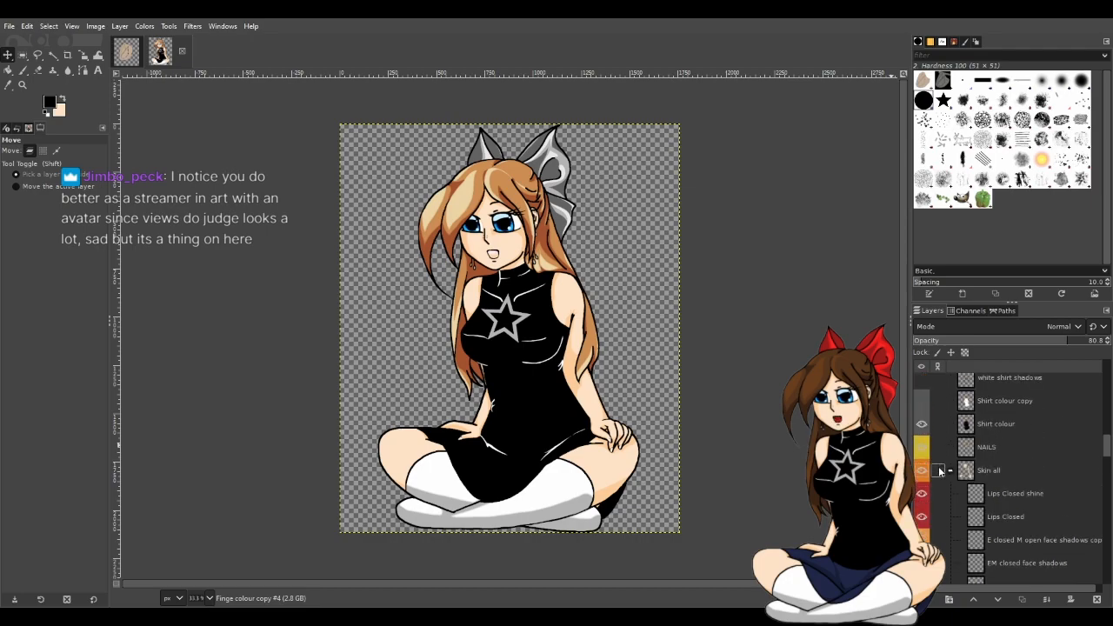
{"action": "scroll", "coordinate": [939, 475], "scroll_direction": "up", "scroll_amount": 2}
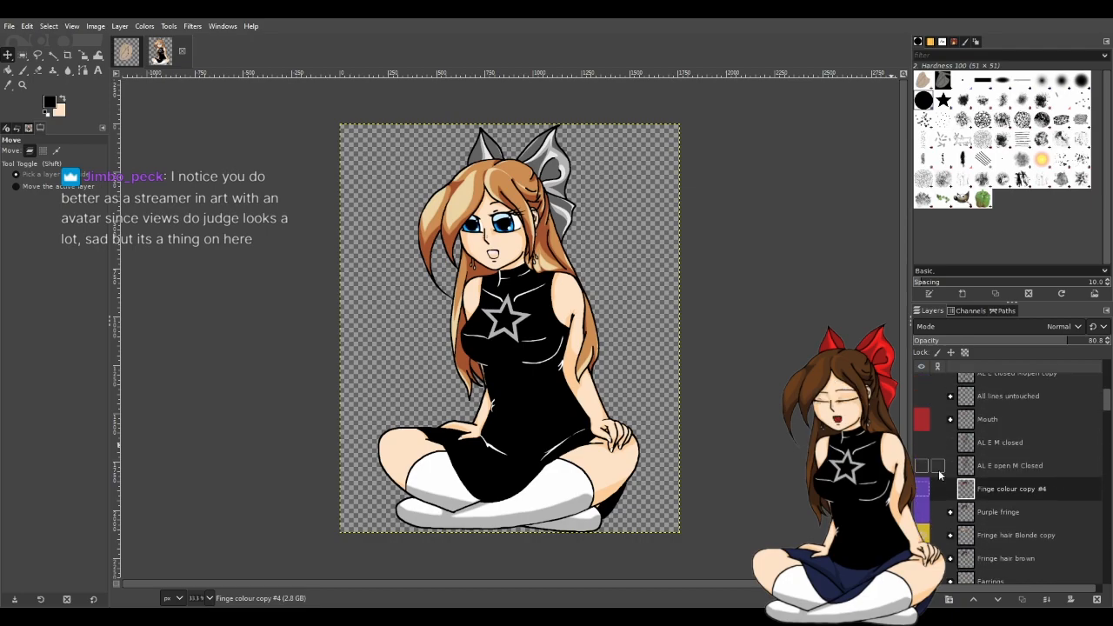
{"action": "left_click", "coordinate": [951, 419]}
{"action": "left_click", "coordinate": [922, 421]}
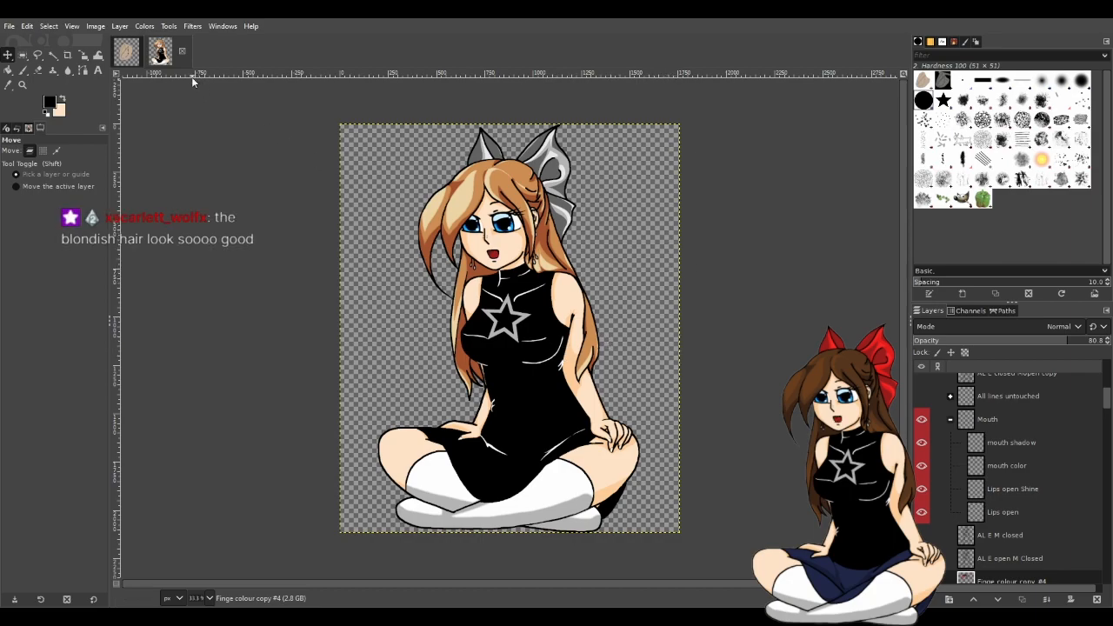
Examine the character's face, hair ribbon and hand up close, and close the character image to return to the wing drawing
{"action": "scroll", "coordinate": [584, 220], "scroll_direction": "up", "scroll_amount": 2}
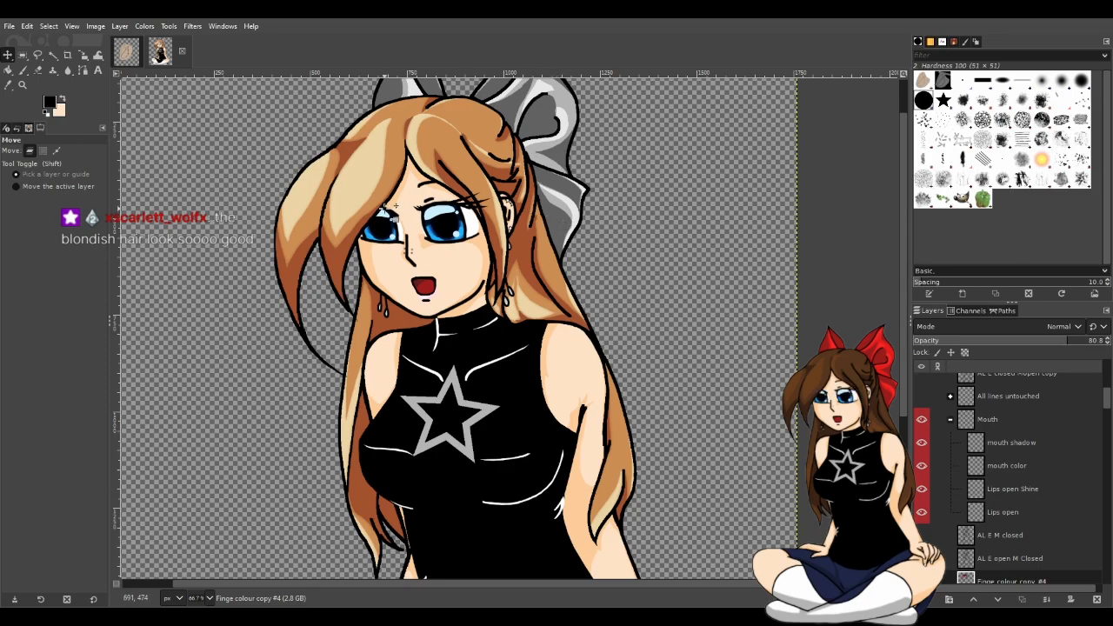
{"action": "scroll", "coordinate": [551, 205], "scroll_direction": "up", "scroll_amount": 2}
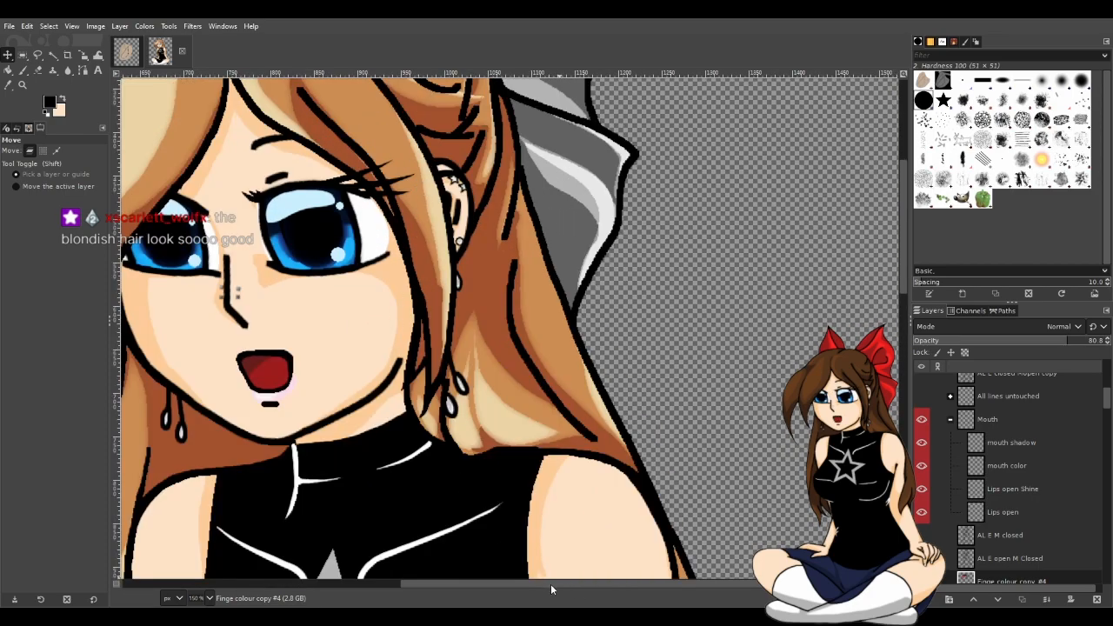
{"action": "left_click_drag", "start_coordinate": [550, 583], "coordinate": [450, 560]}
{"action": "left_click_drag", "start_coordinate": [901, 240], "coordinate": [897, 159]}
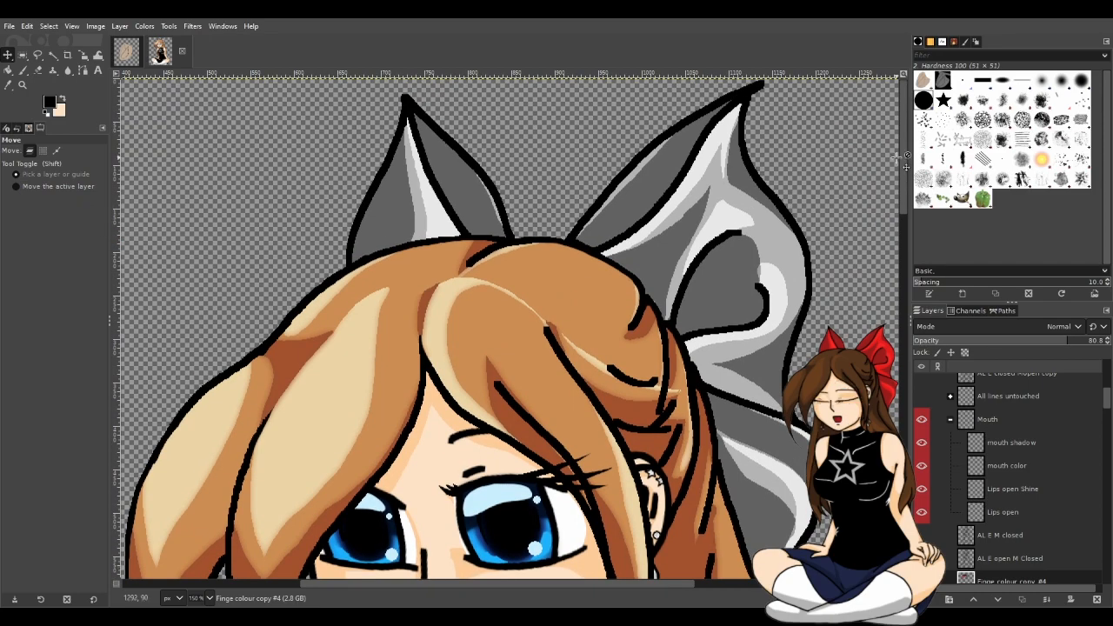
{"action": "left_click_drag", "start_coordinate": [902, 173], "coordinate": [900, 396]}
{"action": "left_click_drag", "start_coordinate": [676, 585], "coordinate": [880, 584]}
{"action": "scroll", "coordinate": [715, 493], "scroll_direction": "up", "scroll_amount": 3}
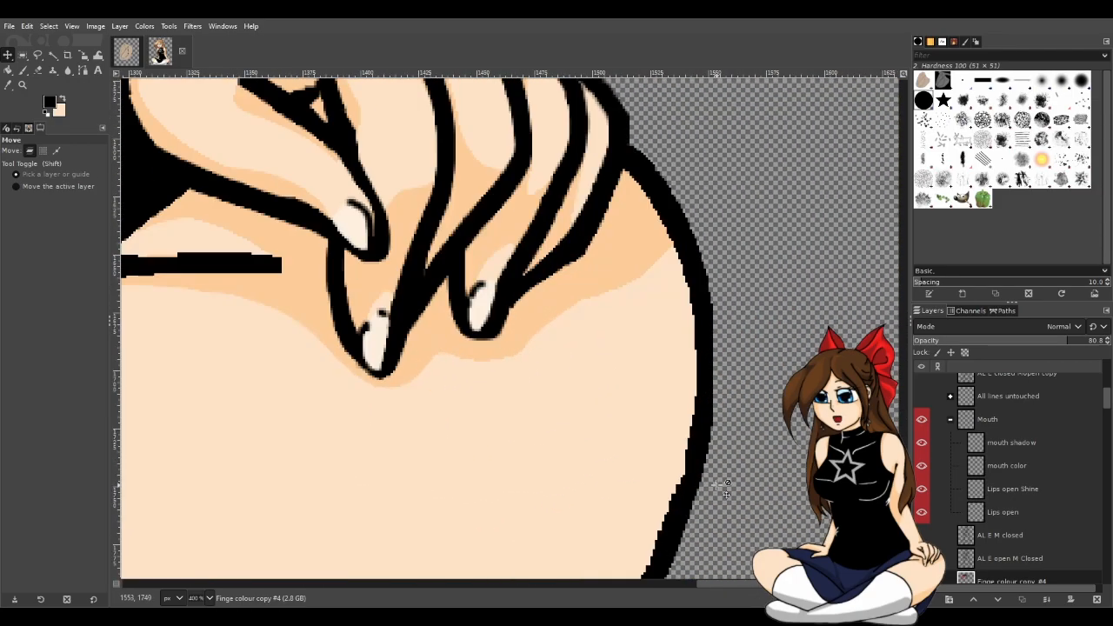
{"action": "scroll", "coordinate": [715, 493], "scroll_direction": "down", "scroll_amount": 4}
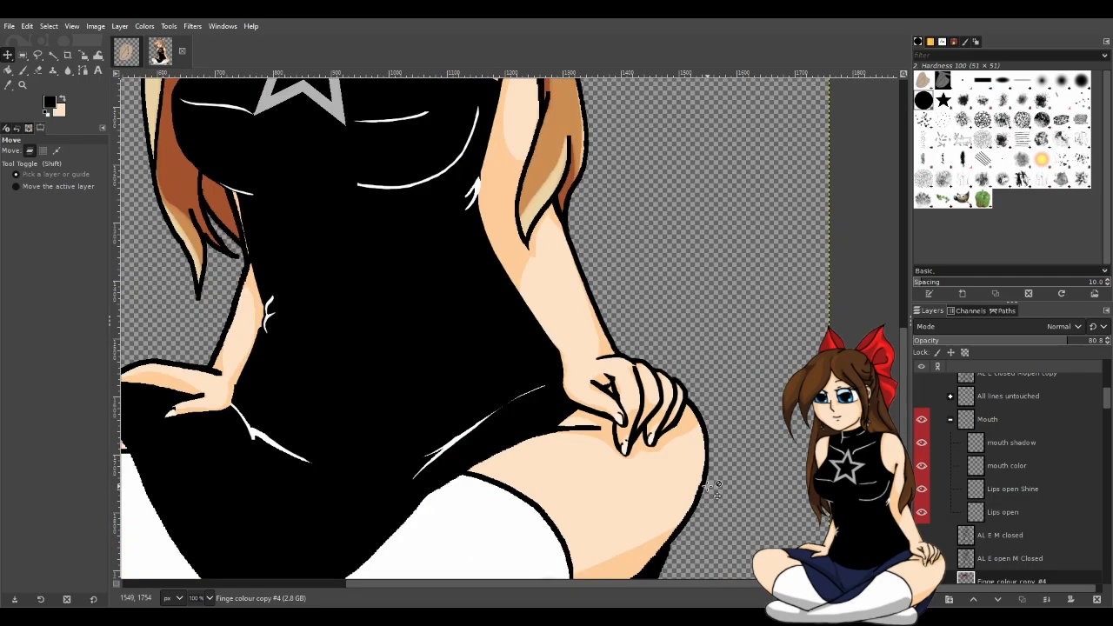
{"action": "scroll", "coordinate": [715, 486], "scroll_direction": "down", "scroll_amount": 5}
{"action": "scroll", "coordinate": [548, 123], "scroll_direction": "up", "scroll_amount": 8}
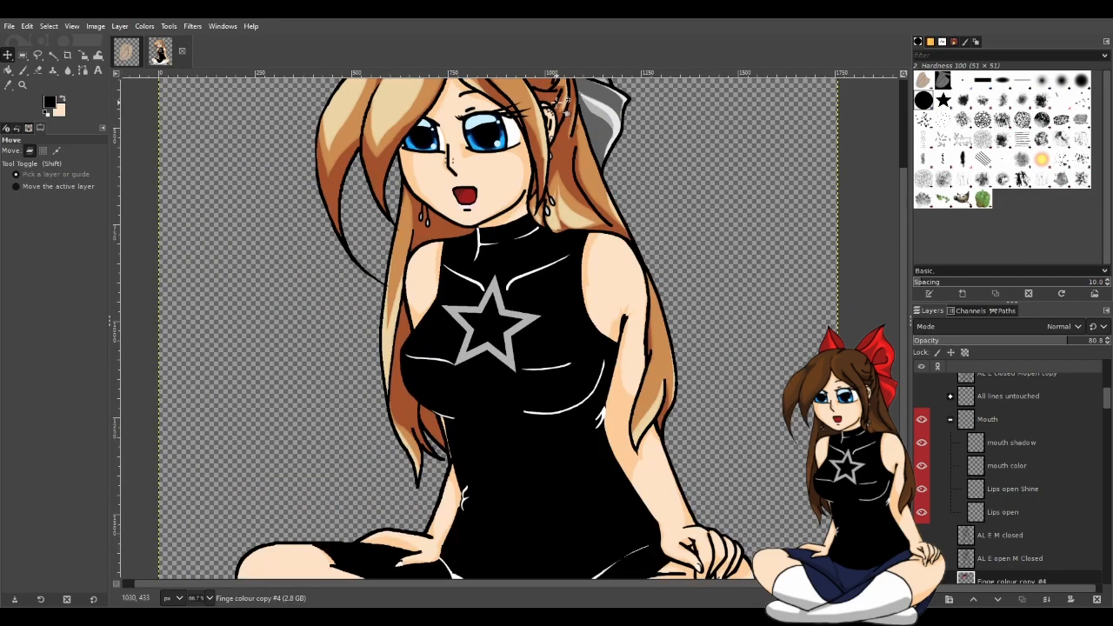
{"action": "scroll", "coordinate": [644, 155], "scroll_direction": "down", "scroll_amount": 2}
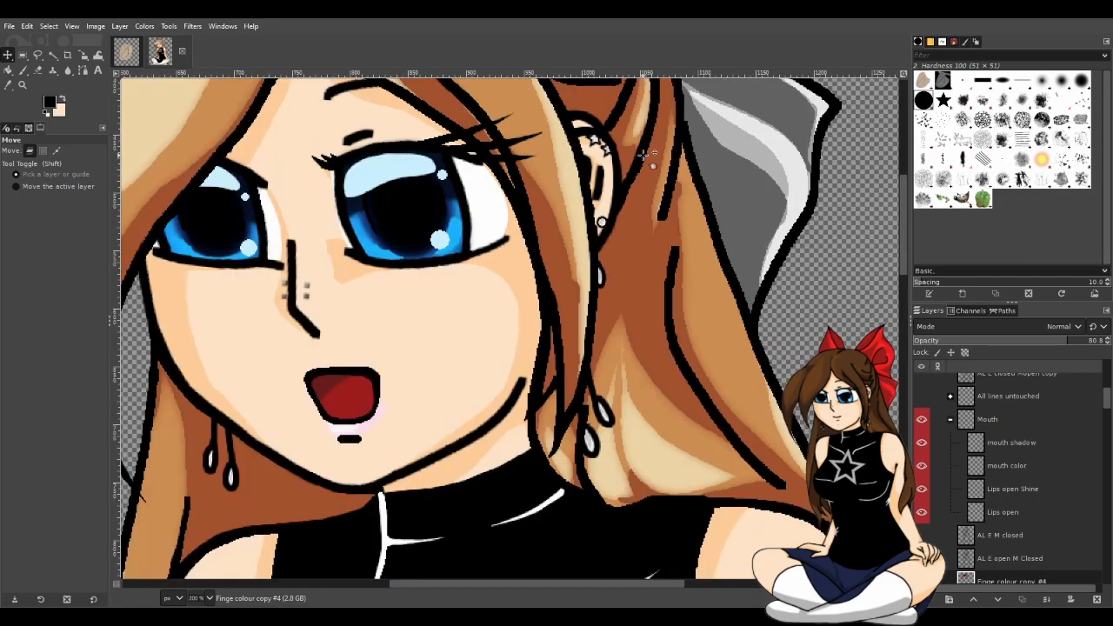
{"action": "scroll", "coordinate": [644, 155], "scroll_direction": "down", "scroll_amount": 4}
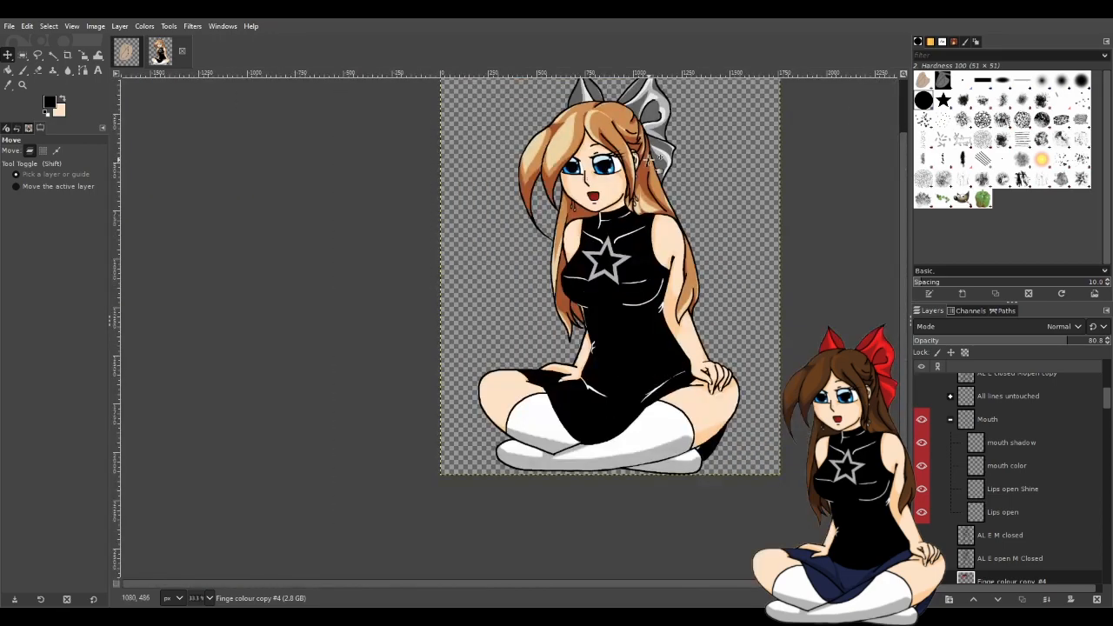
{"action": "left_click", "coordinate": [183, 52]}
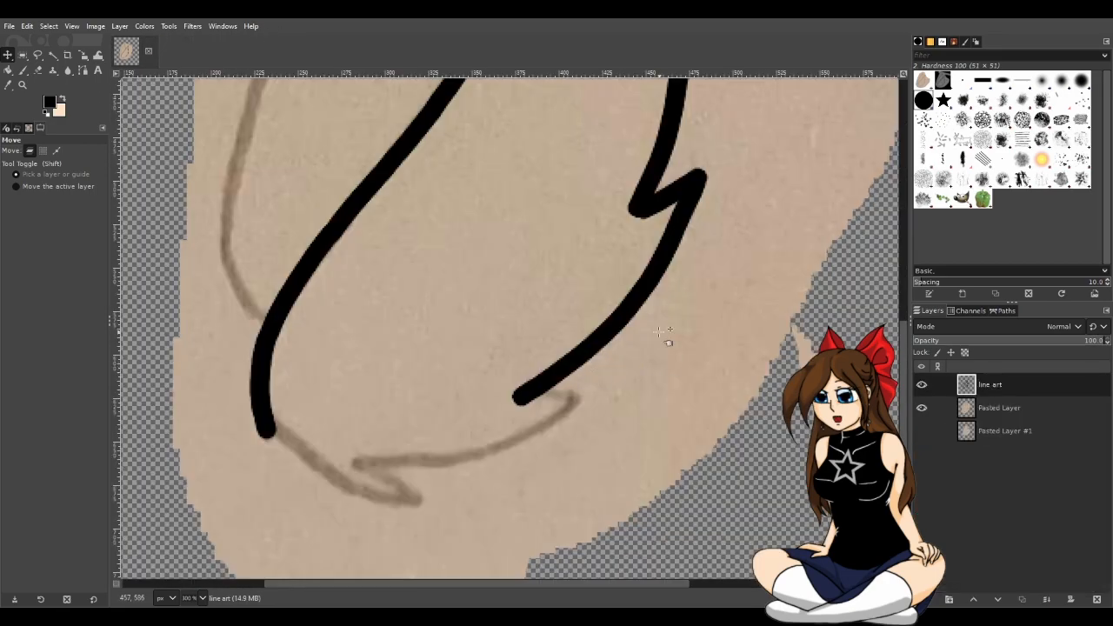
{"action": "scroll", "coordinate": [509, 313], "scroll_direction": "down", "scroll_amount": 2}
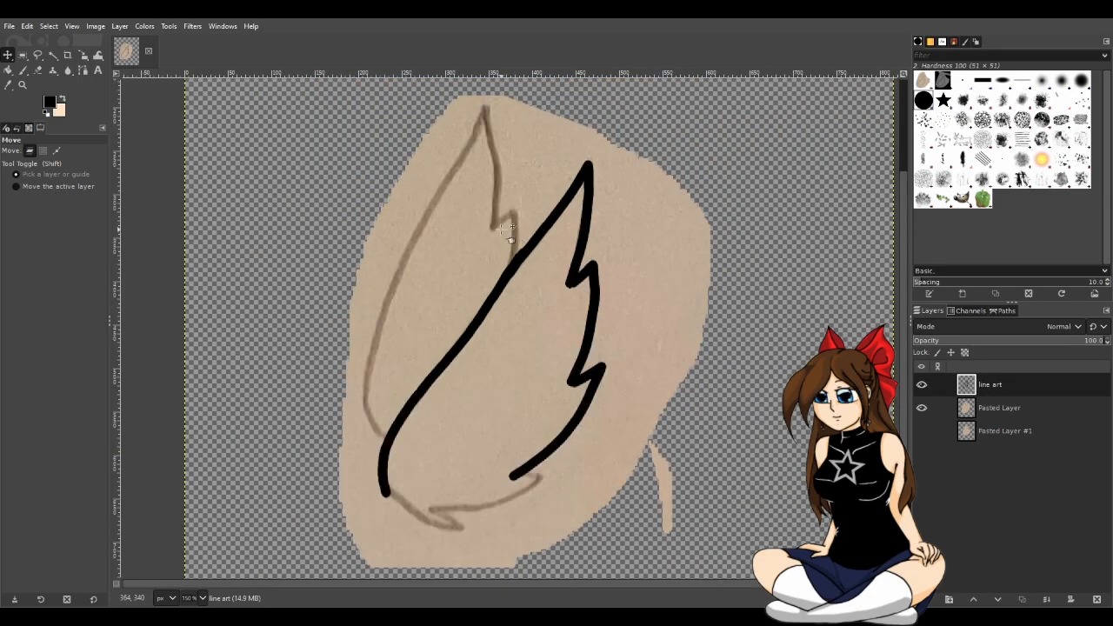
{"action": "key", "text": "p"}
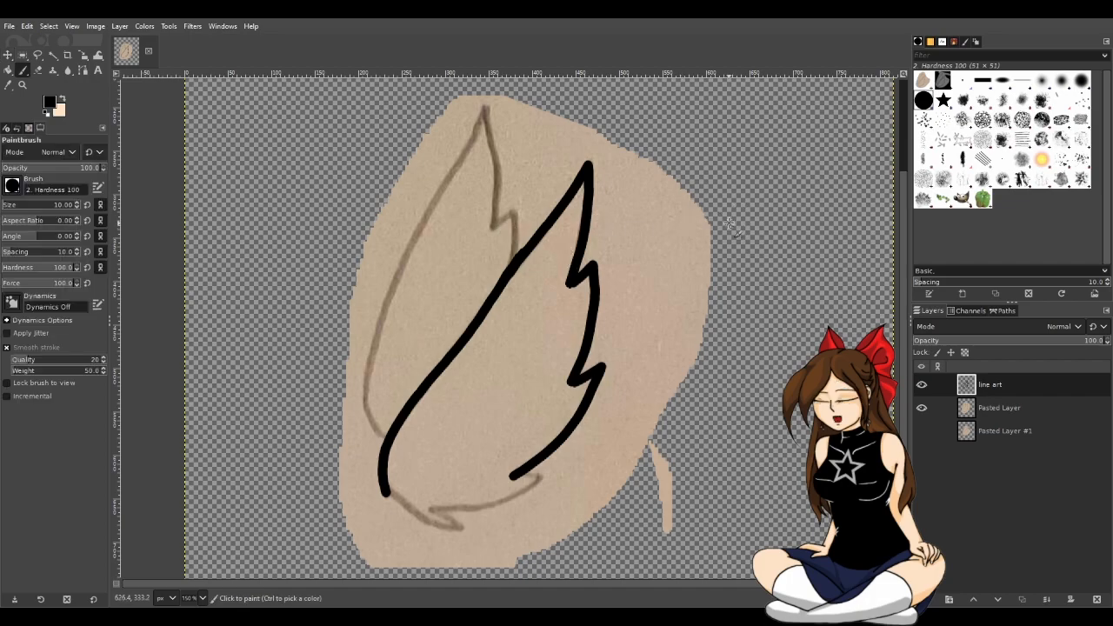
{"action": "left_click_drag", "start_coordinate": [903, 222], "coordinate": [895, 269]}
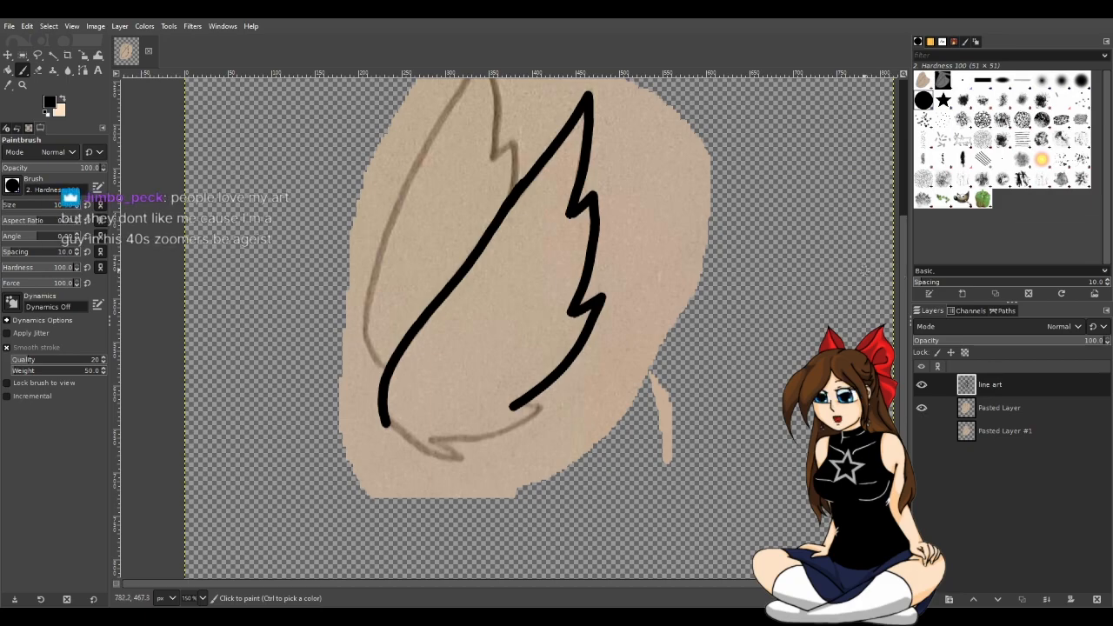
{"action": "key", "text": "m"}
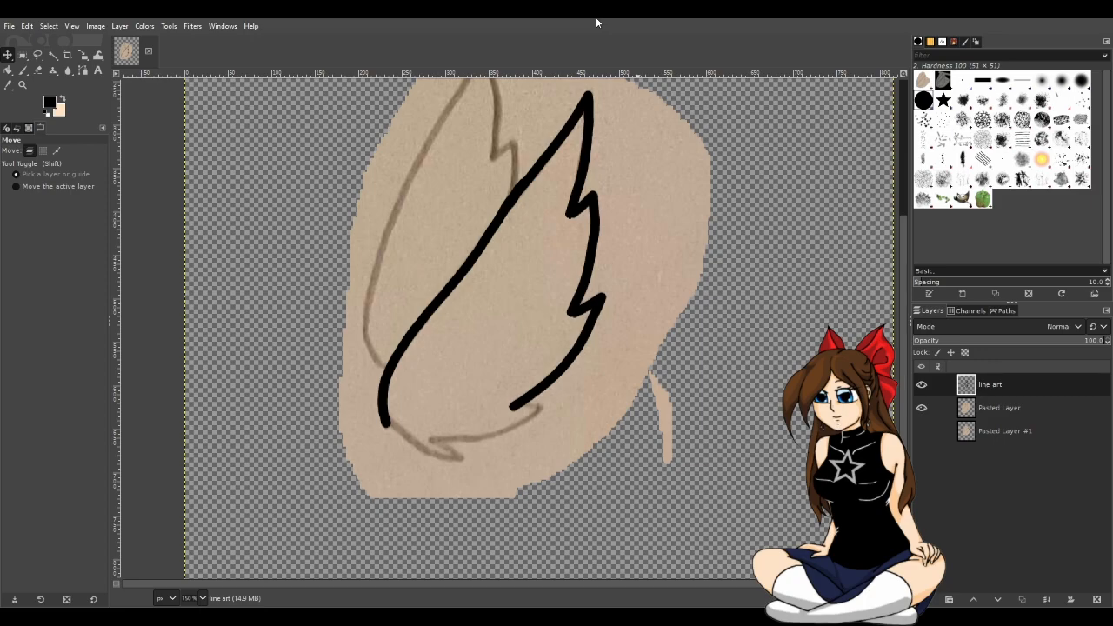
{"action": "key", "text": "p"}
{"action": "scroll", "coordinate": [904, 350], "scroll_direction": "down", "scroll_amount": 1}
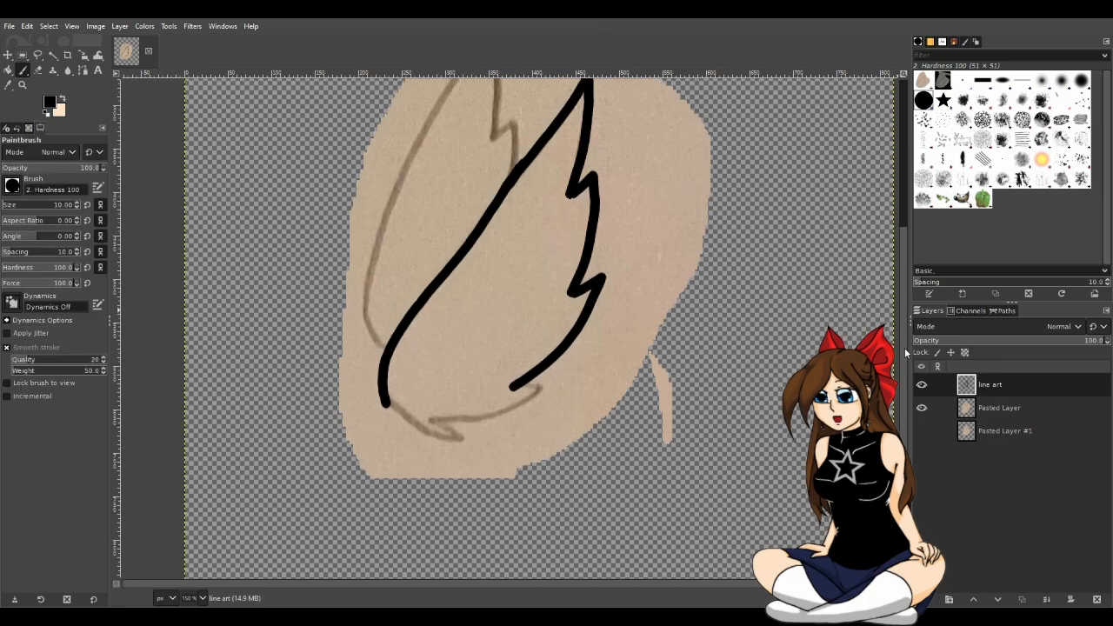
{"action": "scroll", "coordinate": [904, 350], "scroll_direction": "down", "scroll_amount": 1}
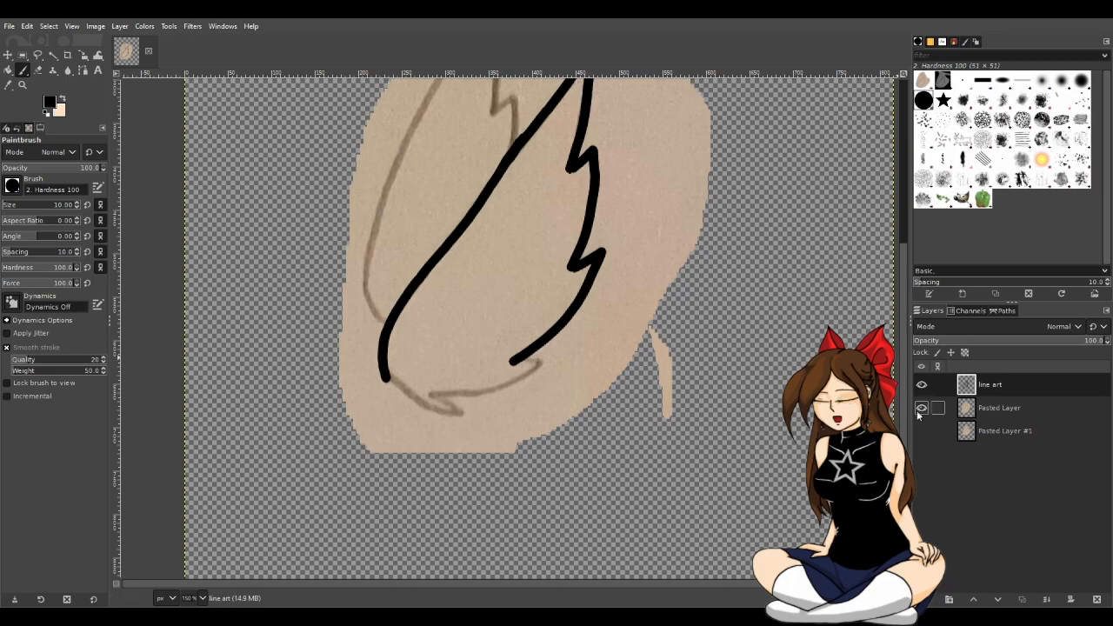
Trace the front wing's bottom feather edge with the size 10 black brush, from the lower feather line's end back to the wing base
{"action": "key", "text": "m"}
{"action": "scroll", "coordinate": [540, 419], "scroll_direction": "up", "scroll_amount": 1}
{"action": "scroll", "coordinate": [541, 419], "scroll_direction": "up", "scroll_amount": 1}
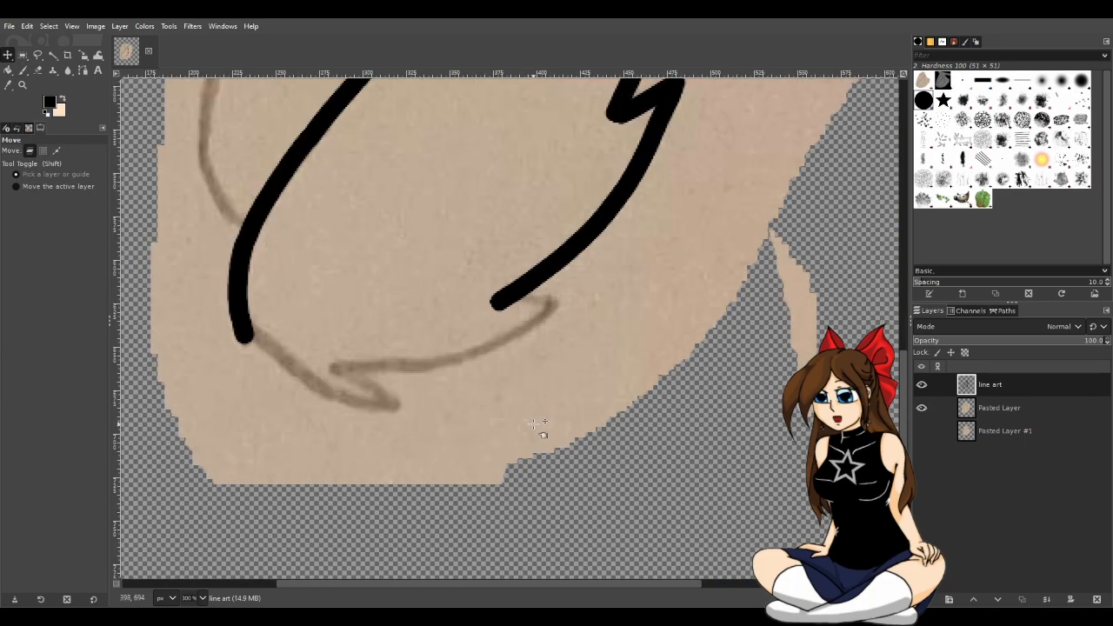
{"action": "key", "text": "p"}
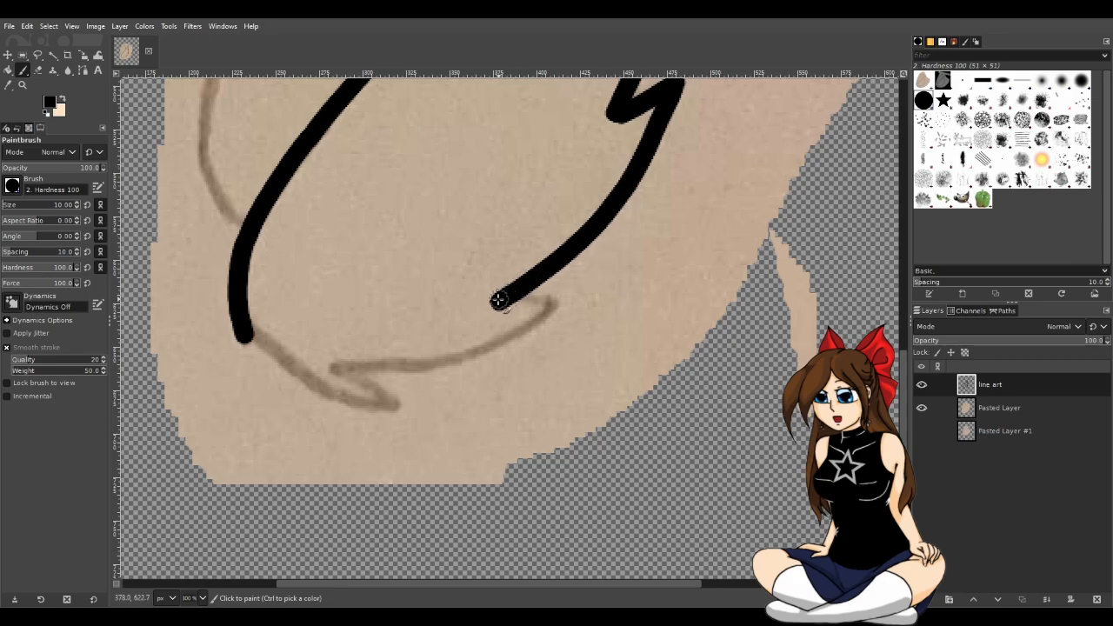
{"action": "left_click_drag", "start_coordinate": [501, 298], "coordinate": [558, 296]}
{"action": "key", "text": "ctrl+z"}
{"action": "key", "text": "ctrl+z"}
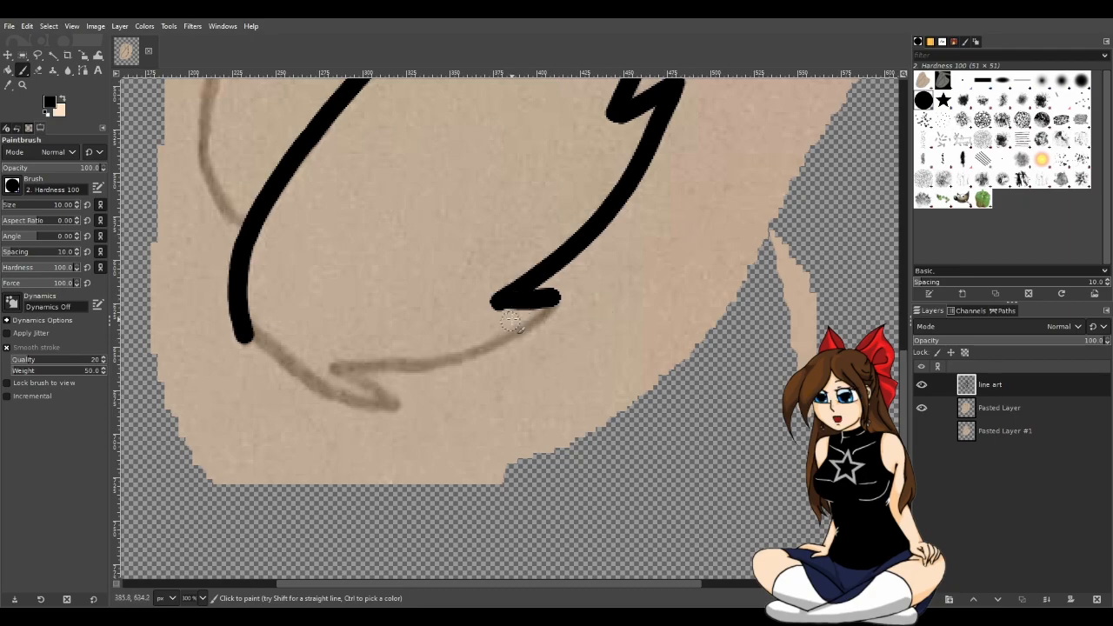
{"action": "mouse_move", "coordinate": [553, 301]}
{"action": "left_mouse_down"}
{"action": "mouse_move", "coordinate": [448, 357]}
{"action": "mouse_move", "coordinate": [336, 368]}
{"action": "mouse_move", "coordinate": [397, 404]}
{"action": "mouse_move", "coordinate": [324, 393]}
{"action": "mouse_move", "coordinate": [241, 332]}
{"action": "left_mouse_up"}
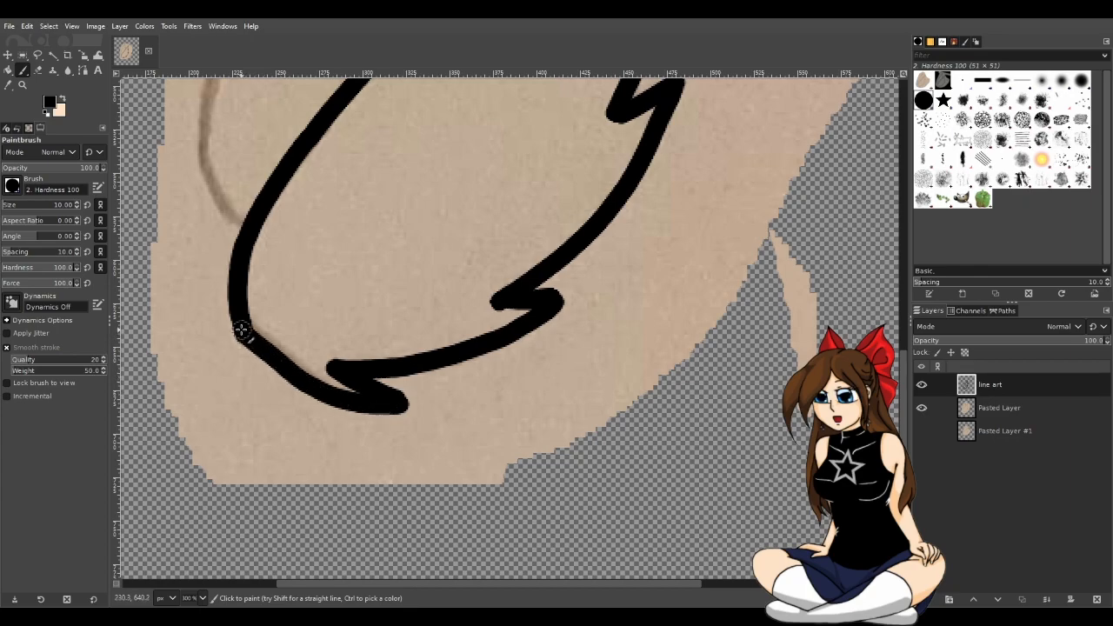
{"action": "mouse_move", "coordinate": [287, 376]}
{"action": "left_mouse_down"}
{"action": "mouse_move", "coordinate": [300, 399]}
{"action": "mouse_move", "coordinate": [291, 384]}
{"action": "left_mouse_up"}
Set the line art layer's opacity to 70.3 and erase the excess bump where the long front-wing line meets the back-wing sketch
{"action": "mouse_move", "coordinate": [905, 404]}
{"action": "left_mouse_down"}
{"action": "mouse_move", "coordinate": [911, 235]}
{"action": "mouse_move", "coordinate": [908, 302]}
{"action": "left_mouse_up"}
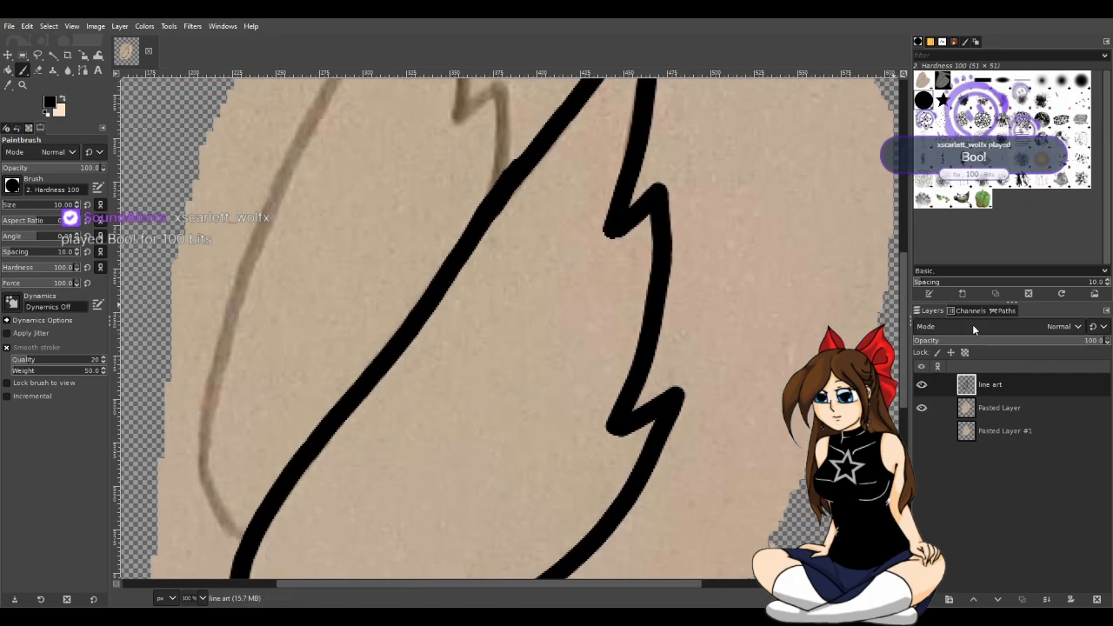
{"action": "key", "text": "m"}
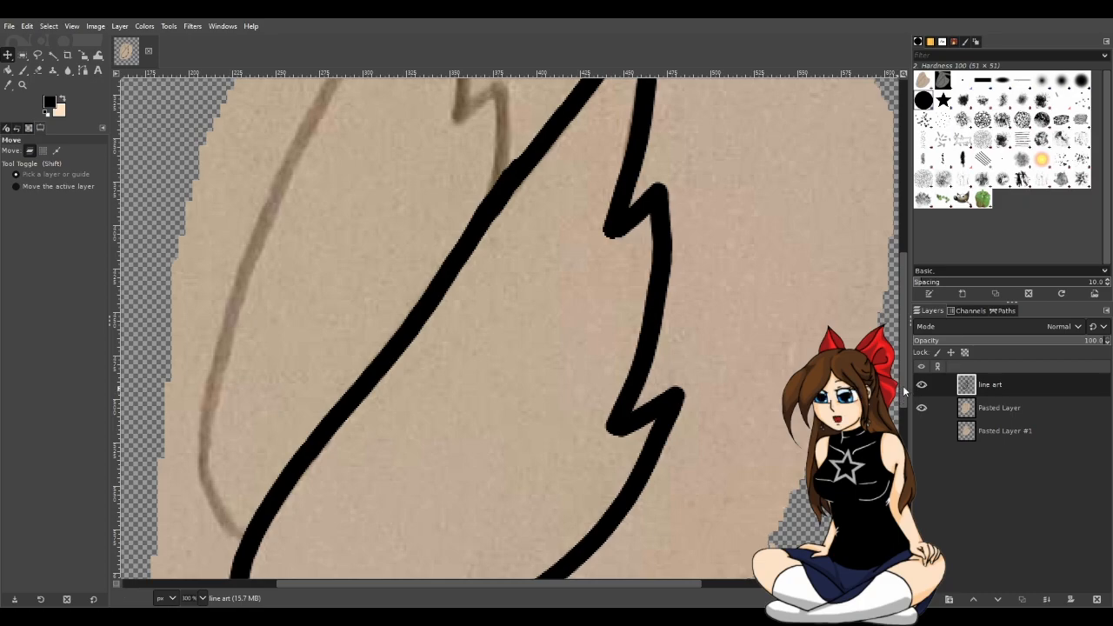
{"action": "mouse_move", "coordinate": [902, 391]}
{"action": "left_mouse_down"}
{"action": "mouse_move", "coordinate": [903, 442]}
{"action": "mouse_move", "coordinate": [902, 348]}
{"action": "mouse_move", "coordinate": [902, 402]}
{"action": "left_mouse_up"}
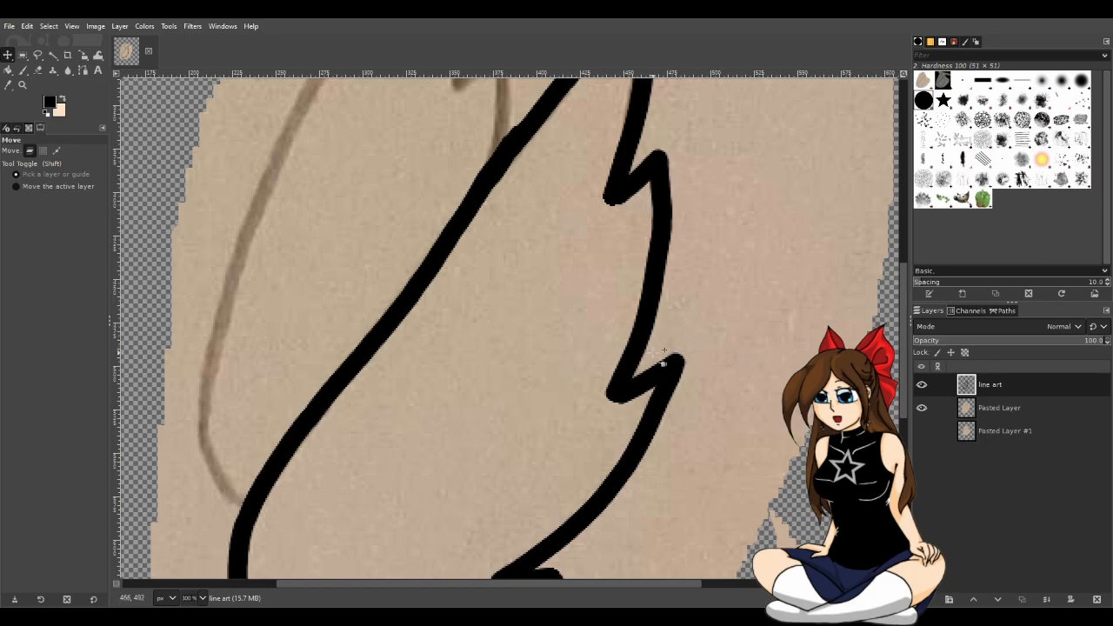
{"action": "scroll", "coordinate": [667, 352], "scroll_direction": "down", "scroll_amount": 1}
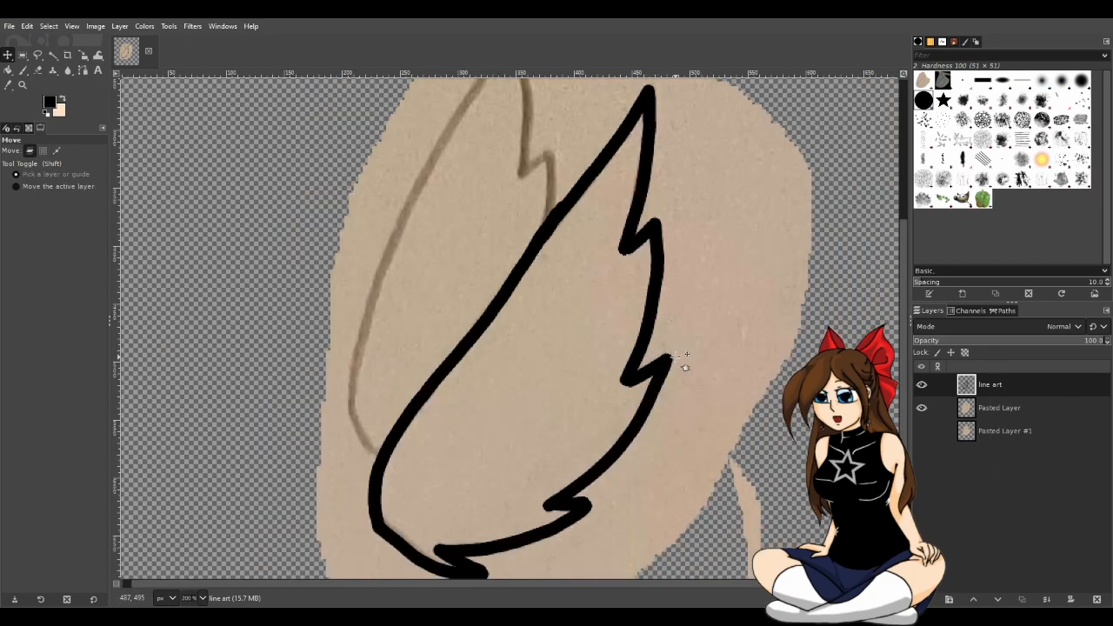
{"action": "scroll", "coordinate": [597, 250], "scroll_direction": "up", "scroll_amount": 1}
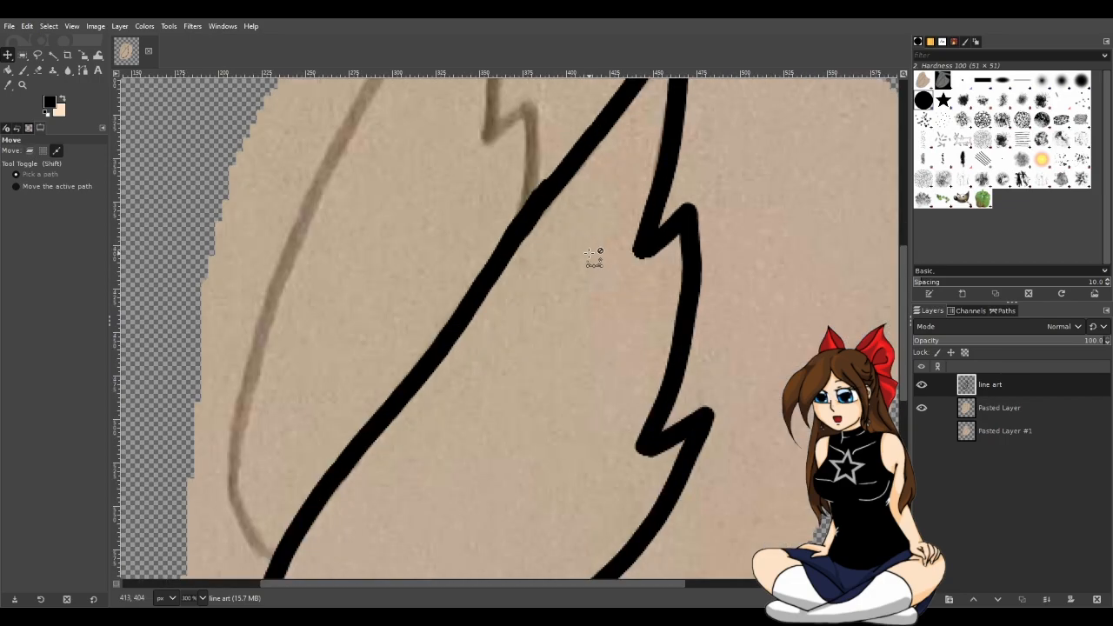
{"action": "left_click", "coordinate": [1048, 341]}
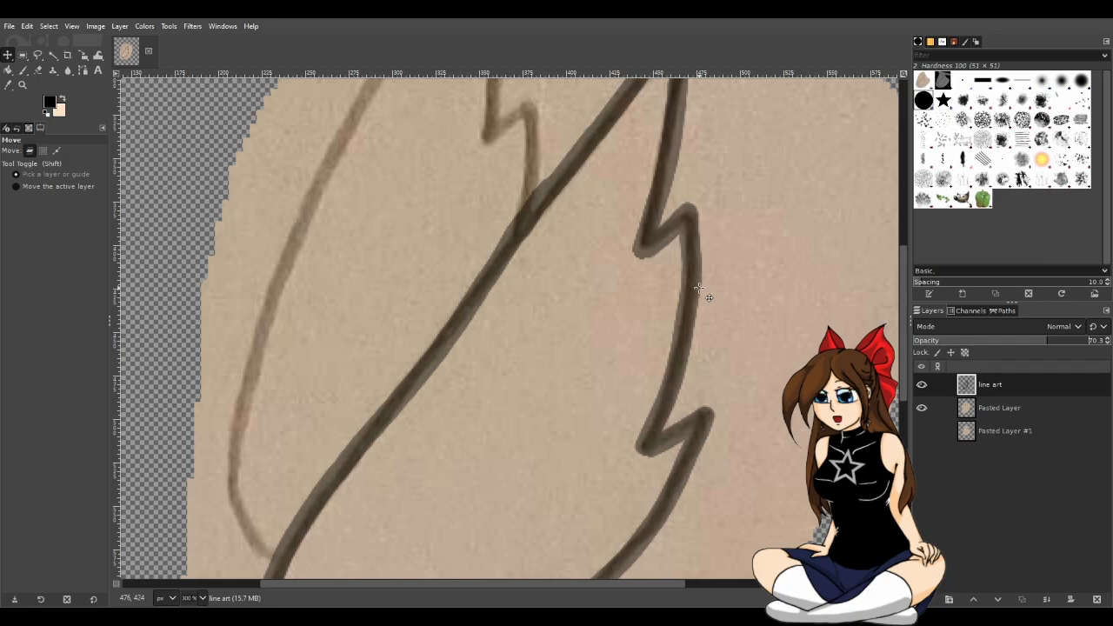
{"action": "scroll", "coordinate": [569, 217], "scroll_direction": "up", "scroll_amount": 1}
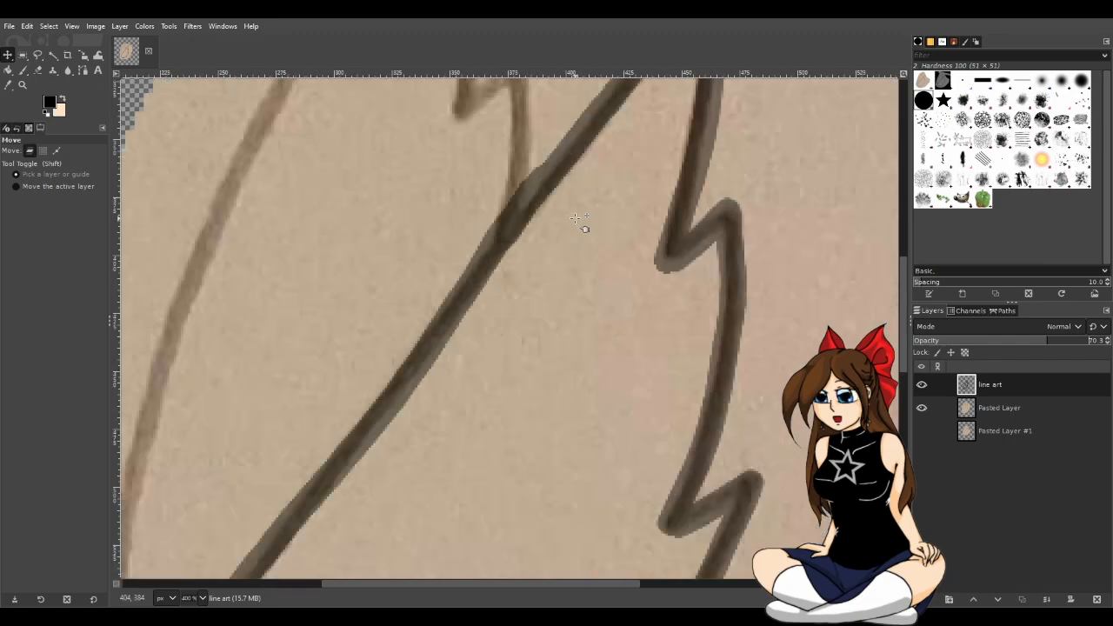
{"action": "key", "text": "shift+e"}
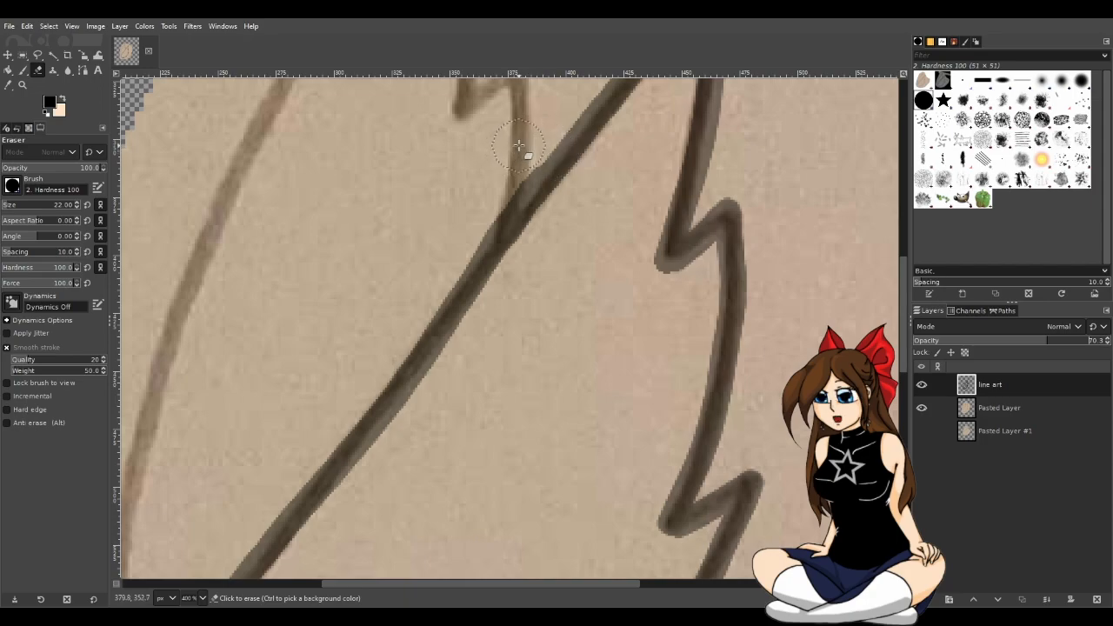
{"action": "mouse_move", "coordinate": [519, 149]}
{"action": "left_mouse_down"}
{"action": "mouse_move", "coordinate": [514, 179]}
{"action": "mouse_move", "coordinate": [477, 214]}
{"action": "mouse_move", "coordinate": [492, 192]}
{"action": "left_mouse_up"}
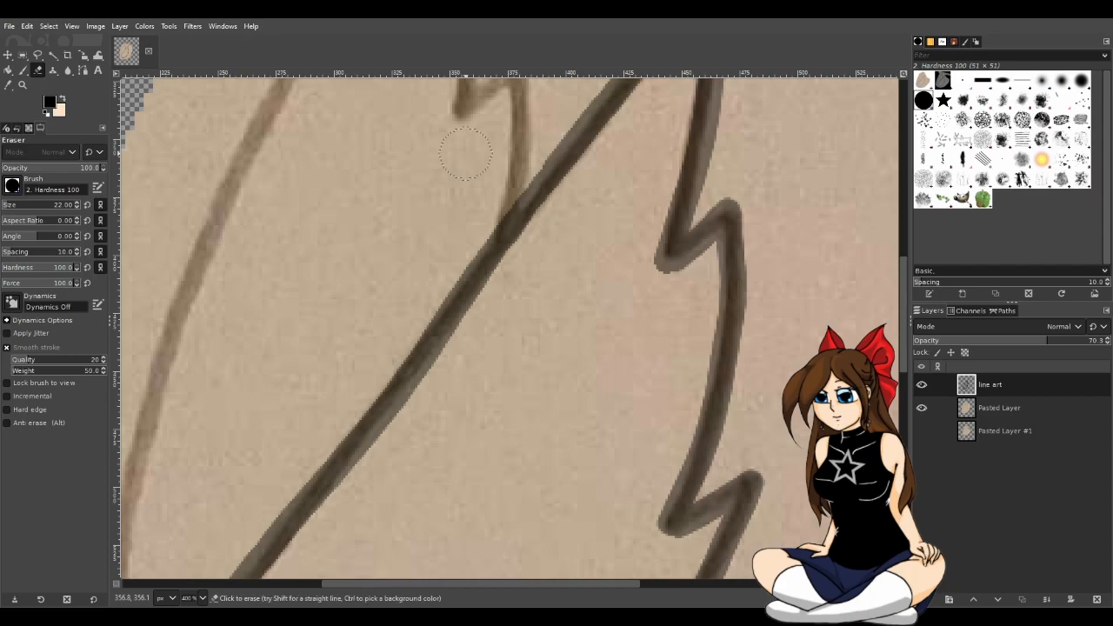
Restore the line art layer's opacity to 100
{"action": "key", "text": "m"}
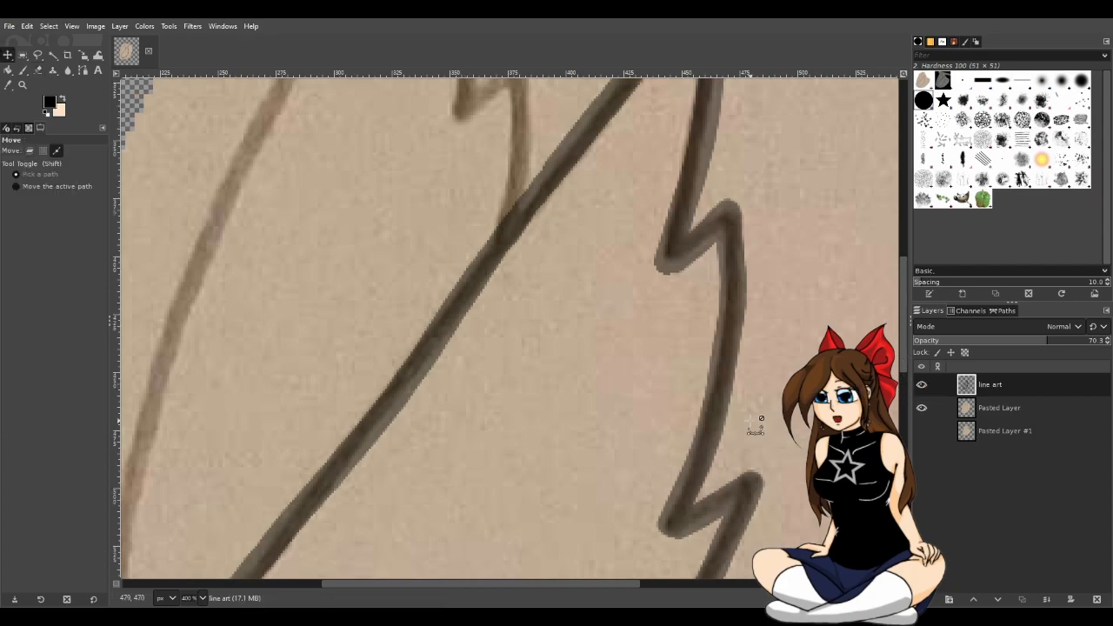
{"action": "scroll", "coordinate": [757, 423], "scroll_direction": "down", "scroll_amount": 2}
{"action": "scroll", "coordinate": [772, 424], "scroll_direction": "down", "scroll_amount": 3}
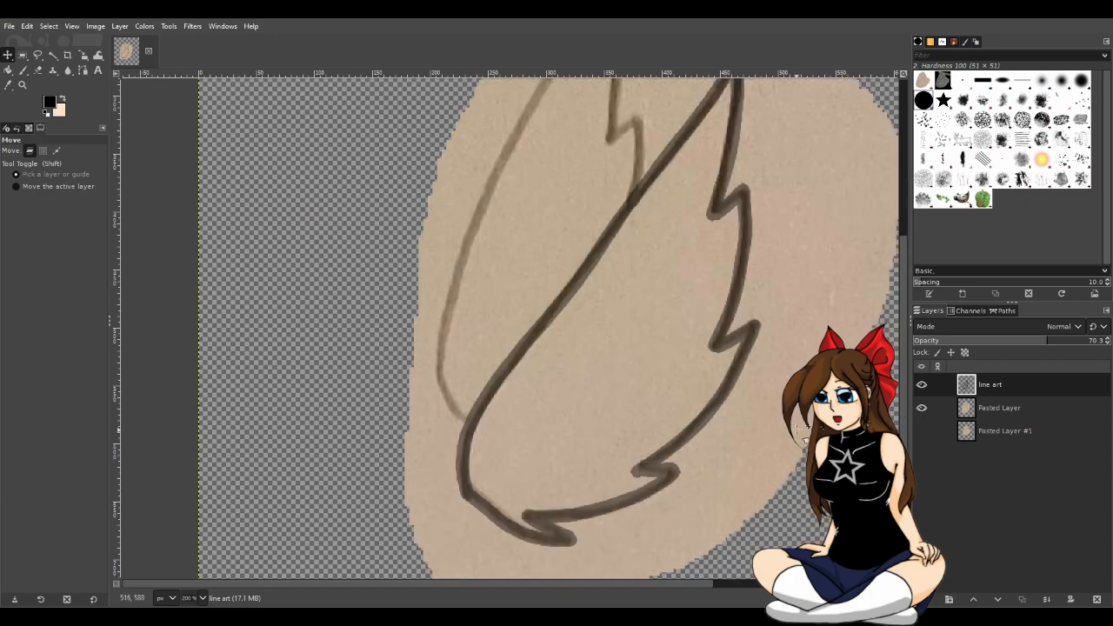
{"action": "left_click_drag", "start_coordinate": [1062, 347], "coordinate": [1097, 347]}
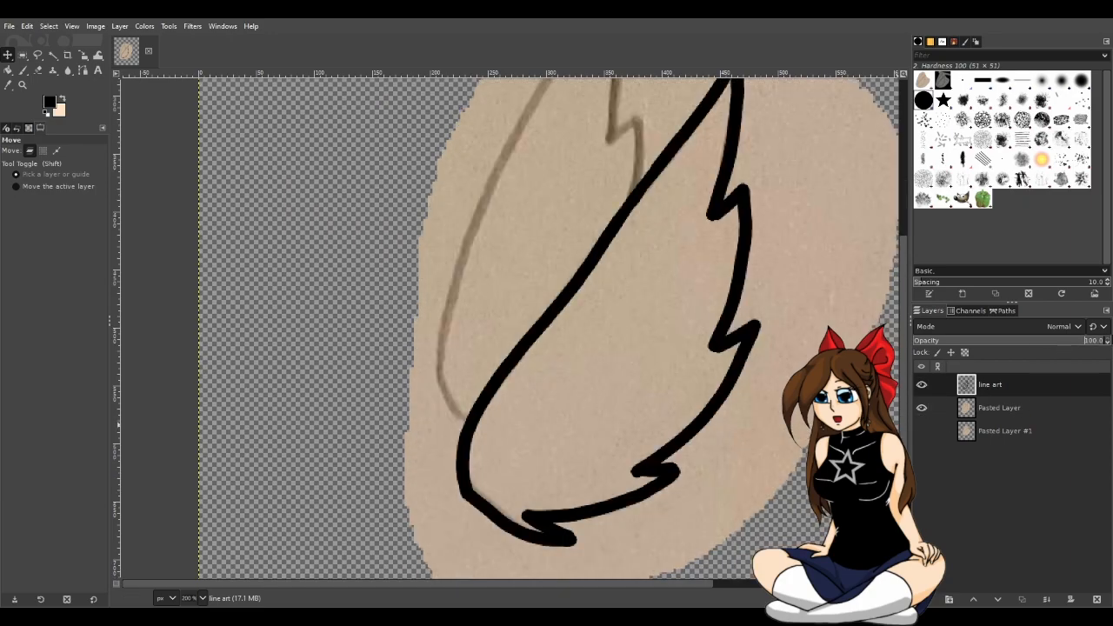
In the character image, hide the purple-tagged layers "Finge colour copy #4" and "BACK HAIR color copy #5" to show the blonde hair
{"action": "scroll", "coordinate": [757, 362], "scroll_direction": "down", "scroll_amount": 1}
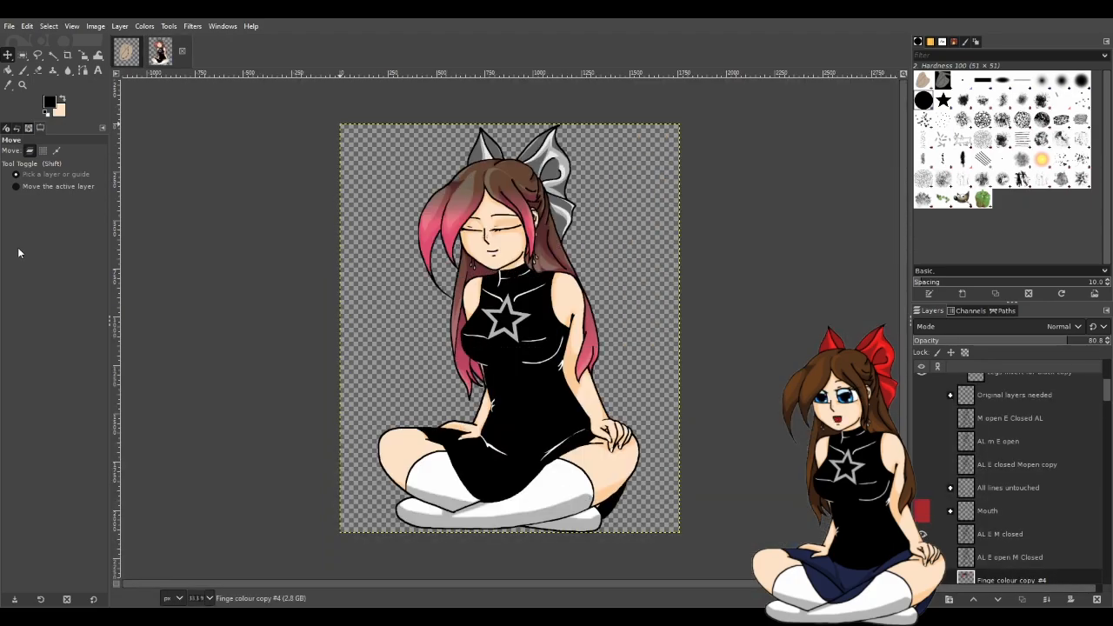
{"action": "scroll", "coordinate": [1069, 447], "scroll_direction": "down", "scroll_amount": 2}
{"action": "left_click", "coordinate": [921, 523]}
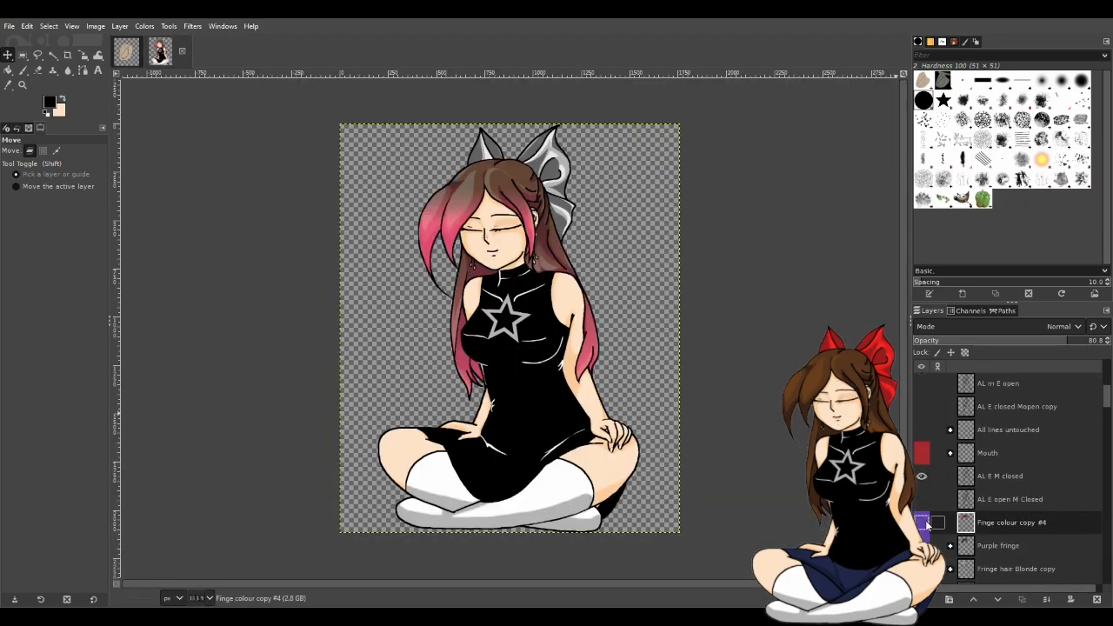
{"action": "scroll", "coordinate": [955, 539], "scroll_direction": "down", "scroll_amount": 5}
{"action": "scroll", "coordinate": [954, 539], "scroll_direction": "down", "scroll_amount": 3}
{"action": "left_click", "coordinate": [923, 536]}
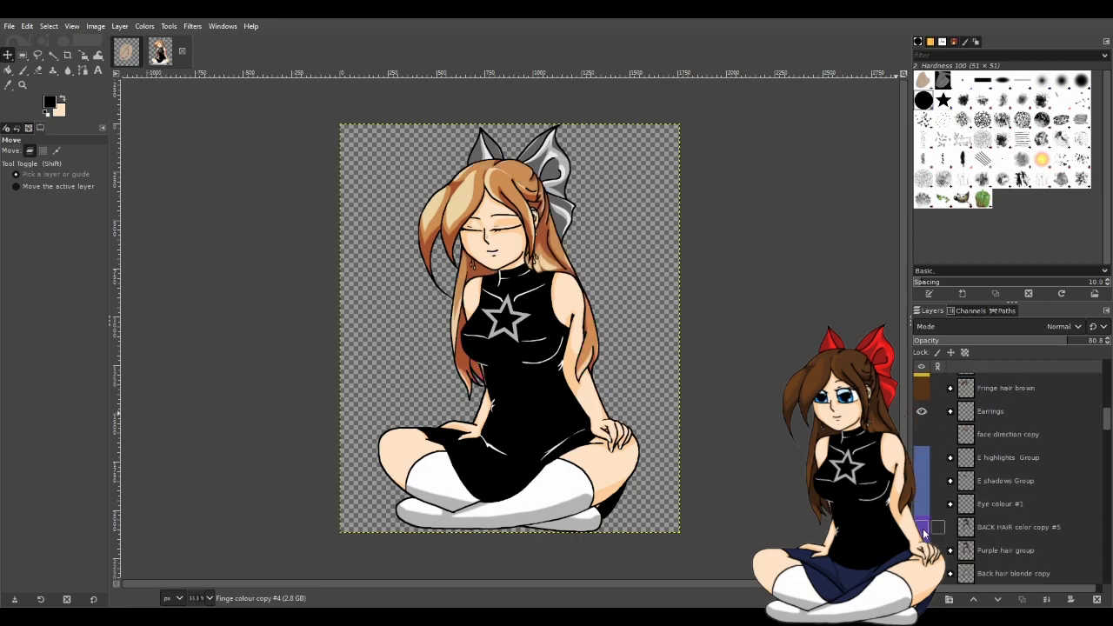
Duplicate the "BACK HAIR color copy #4" layer inside the "Back hair blonde copy" group and place the duplicate directly above the group
{"action": "scroll", "coordinate": [1009, 561], "scroll_direction": "down", "scroll_amount": 1}
{"action": "left_click", "coordinate": [1013, 545]}
{"action": "left_click", "coordinate": [949, 546]}
{"action": "scroll", "coordinate": [1018, 540], "scroll_direction": "down", "scroll_amount": 3}
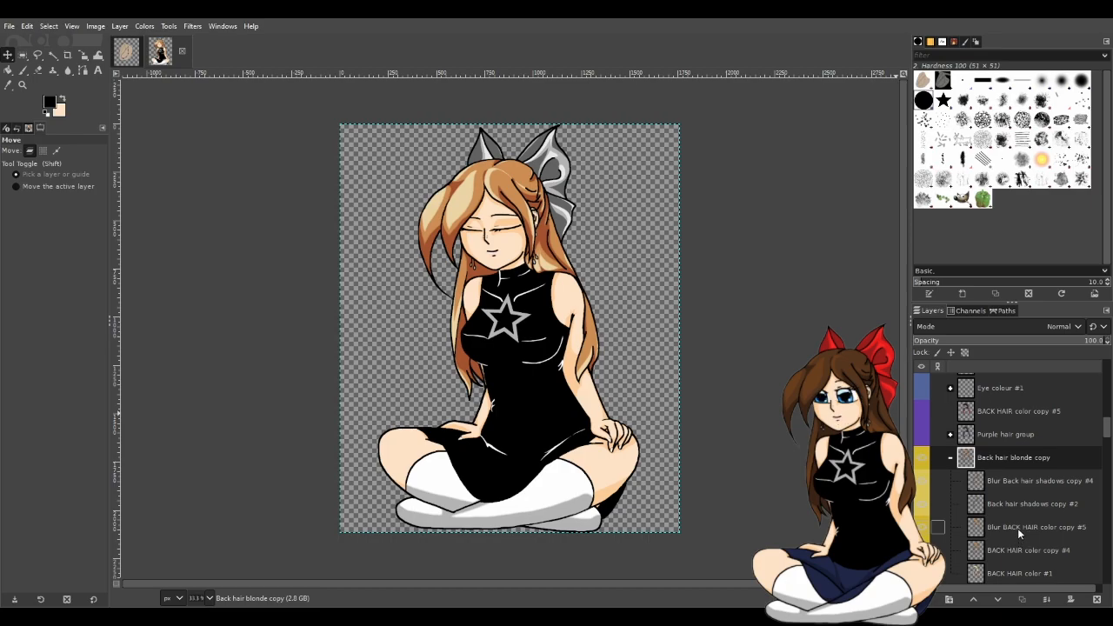
{"action": "scroll", "coordinate": [1017, 527], "scroll_direction": "down", "scroll_amount": 1}
{"action": "left_click", "coordinate": [1016, 519]}
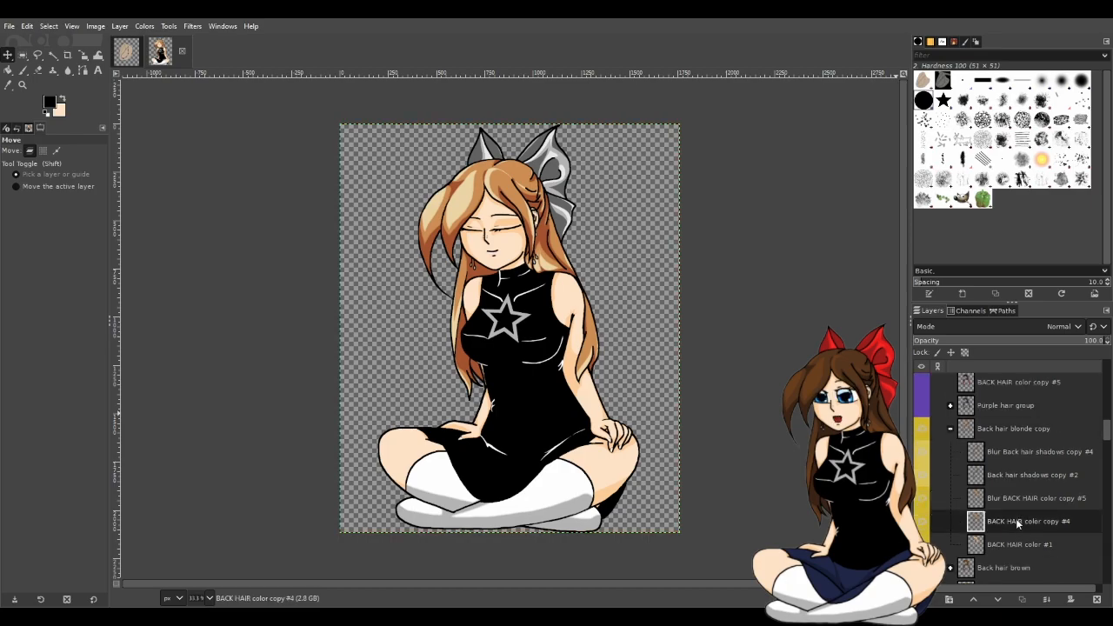
{"action": "key", "text": "ctrl+shift+d"}
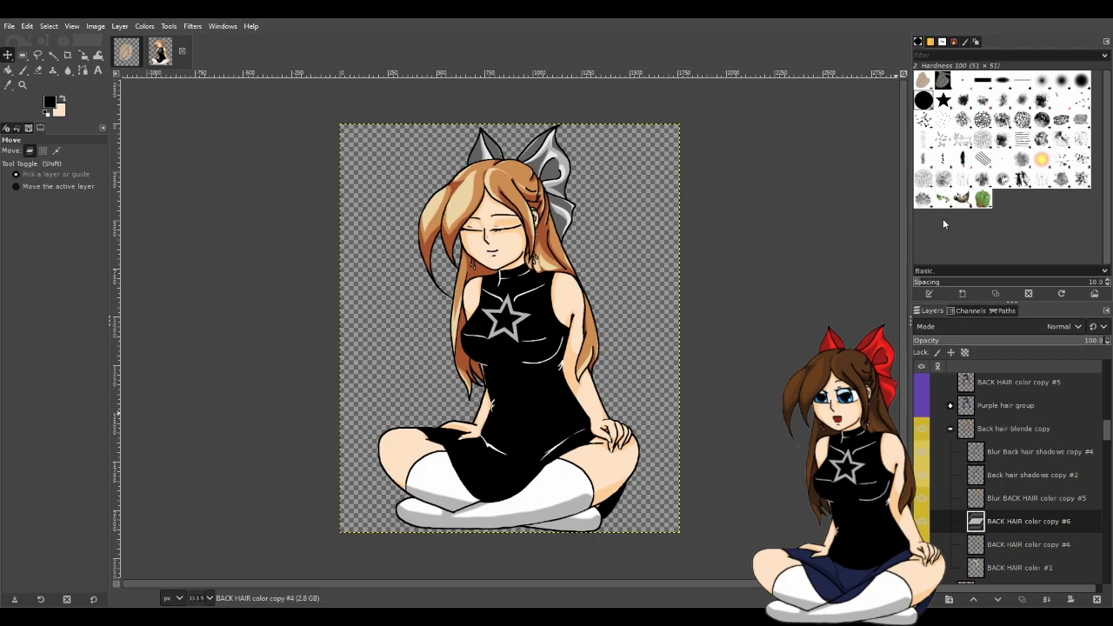
{"action": "left_click_drag", "start_coordinate": [1014, 521], "coordinate": [994, 424]}
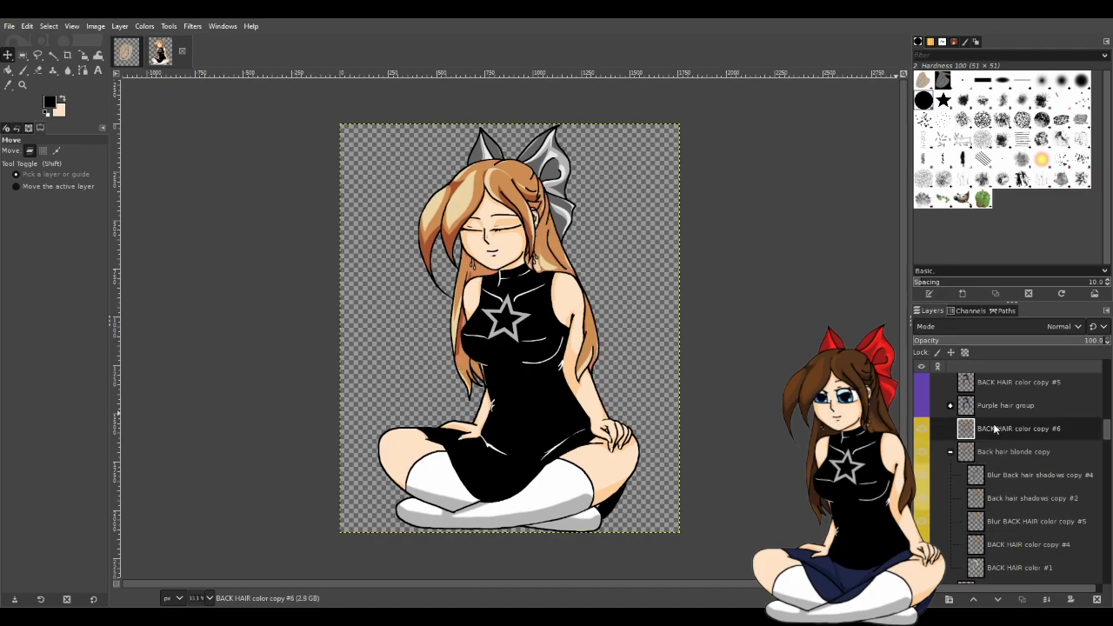
Select the character's back hair area on the duplicated colour layer with Fuzzy Select
{"action": "left_click", "coordinate": [61, 55]}
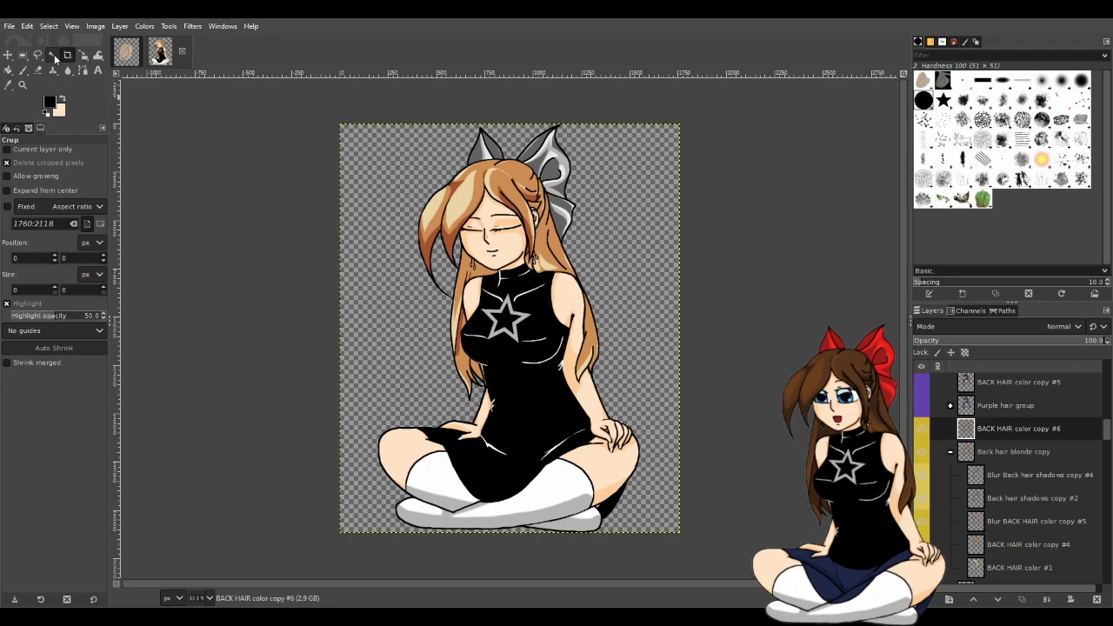
{"action": "left_click", "coordinate": [54, 54]}
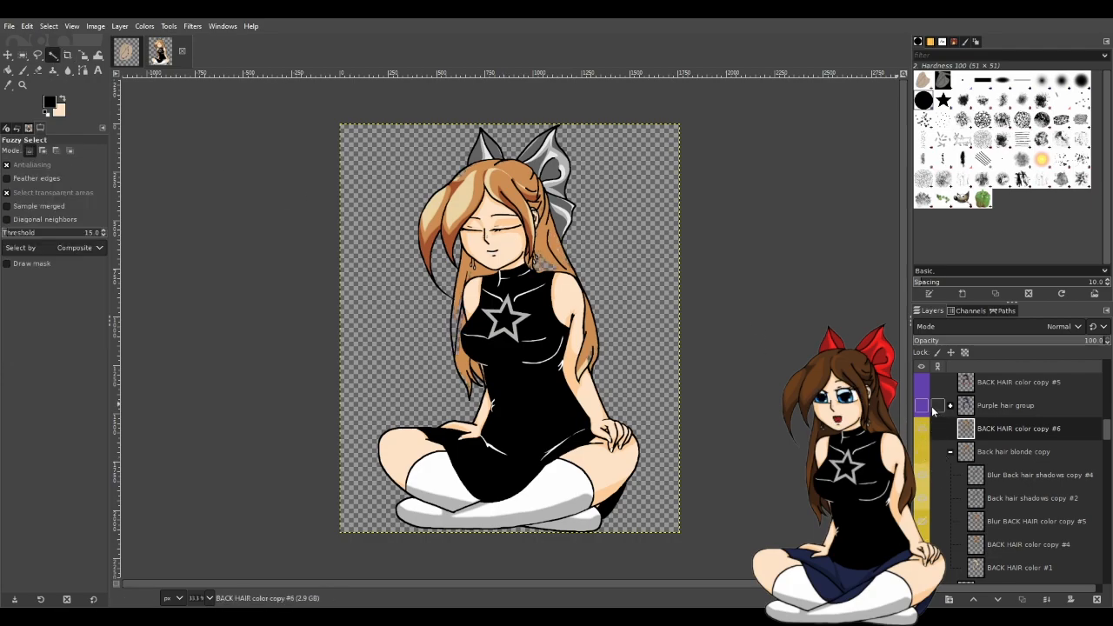
{"action": "scroll", "coordinate": [937, 429], "scroll_direction": "up", "scroll_amount": 1}
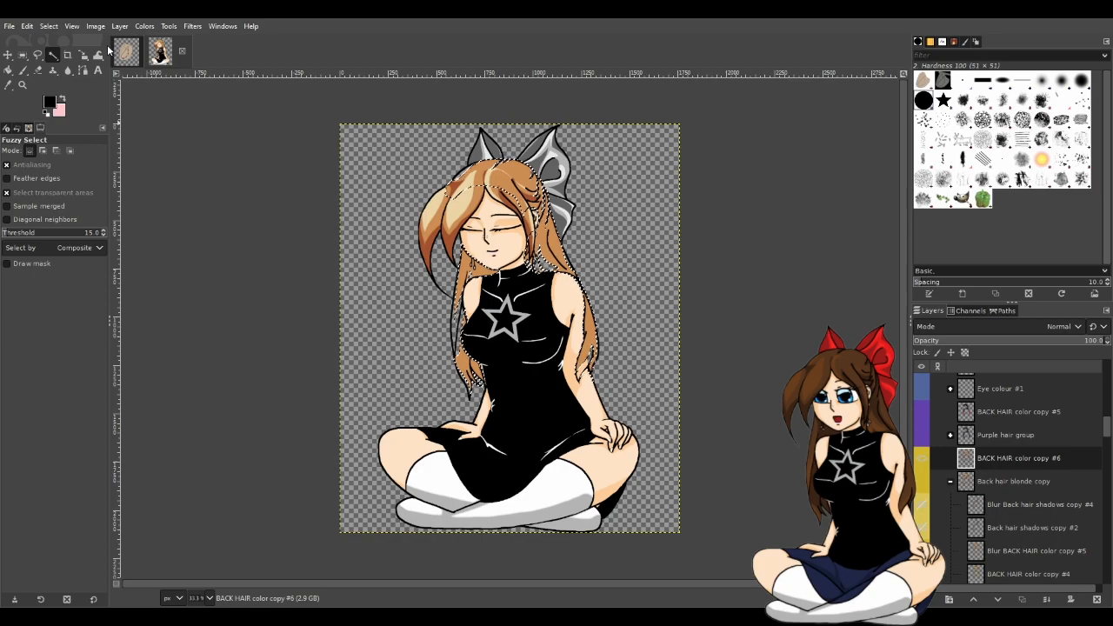
Fill the selected back hair on "BACK HAIR color copy #6" with black, then replace the fill with dark red
{"action": "left_click", "coordinate": [98, 50]}
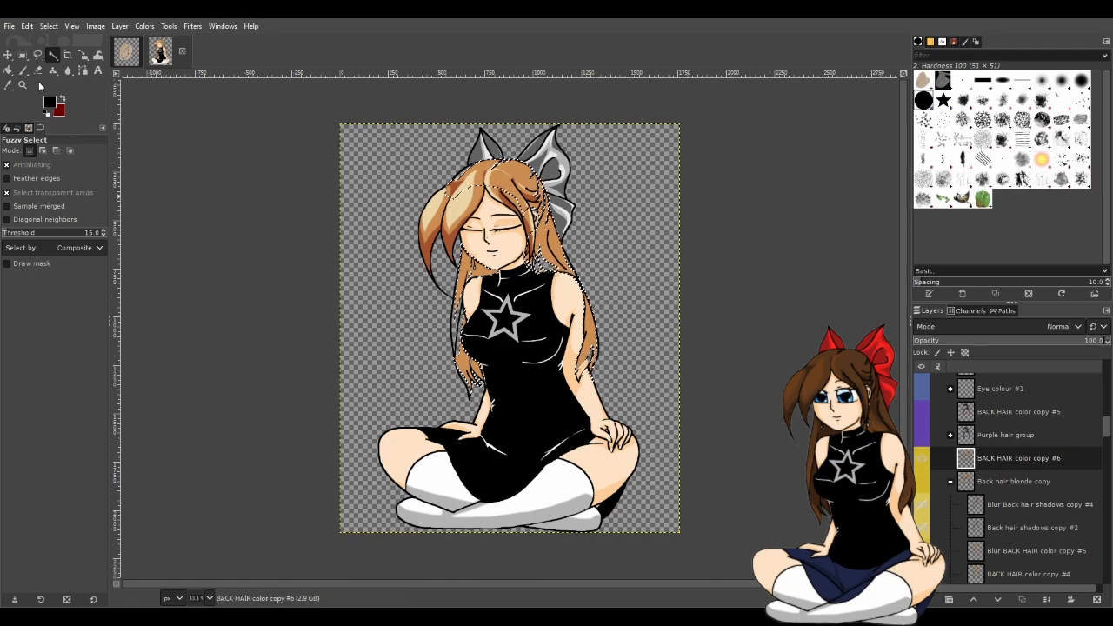
{"action": "left_click", "coordinate": [7, 69]}
{"action": "left_click", "coordinate": [514, 168]}
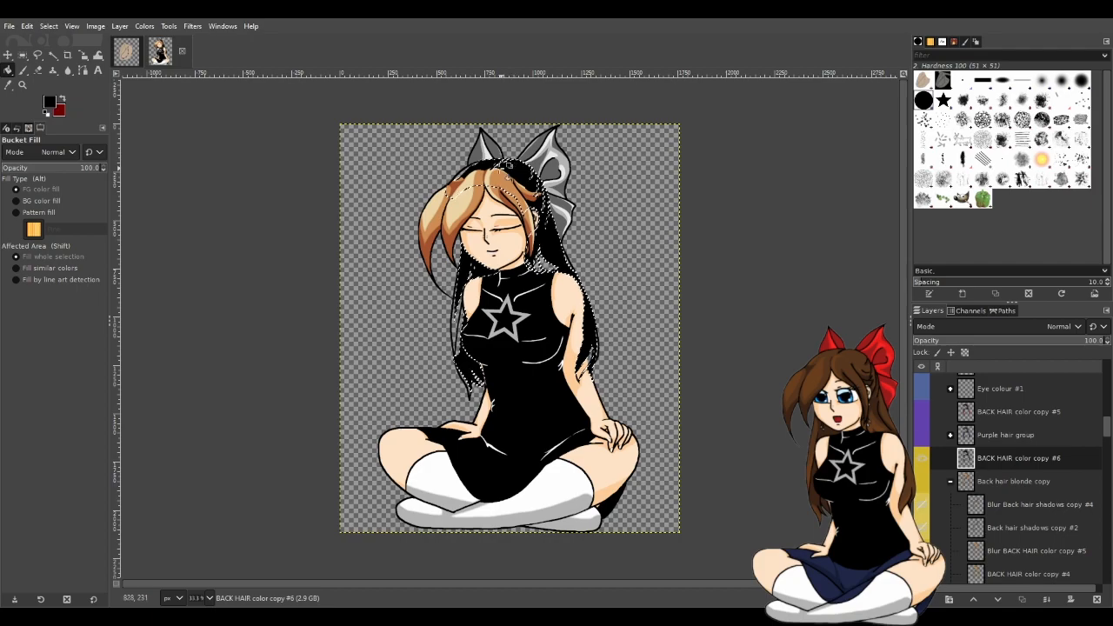
{"action": "left_click", "coordinate": [63, 98]}
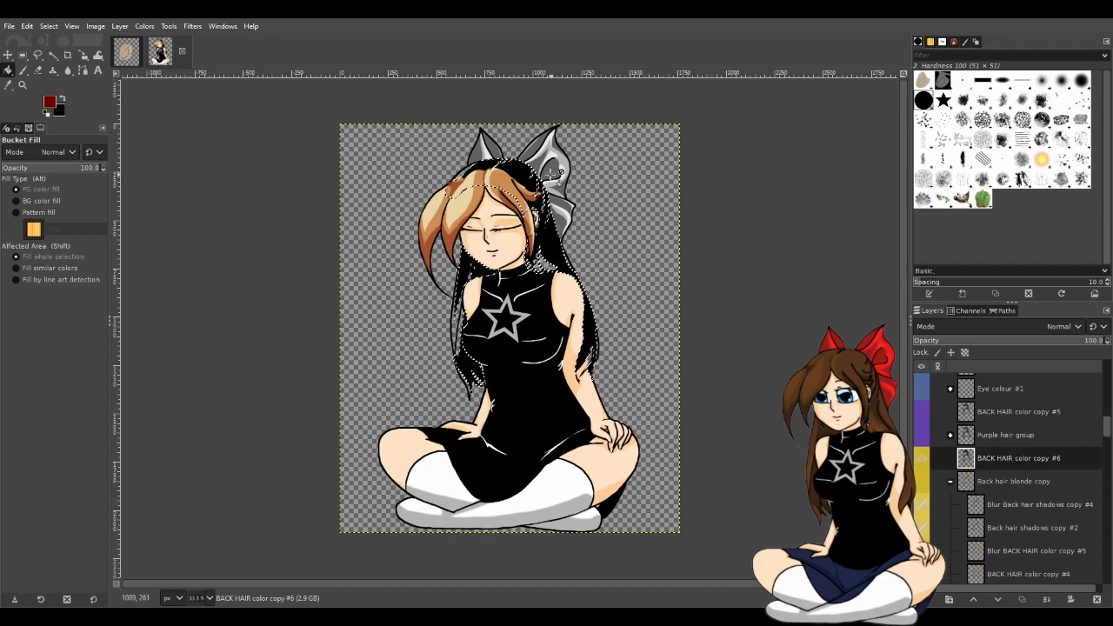
{"action": "left_click", "coordinate": [992, 461]}
Clear the selection and set the opacity of "BACK HAIR color copy #6" to 99.7
{"action": "left_click", "coordinate": [1026, 342]}
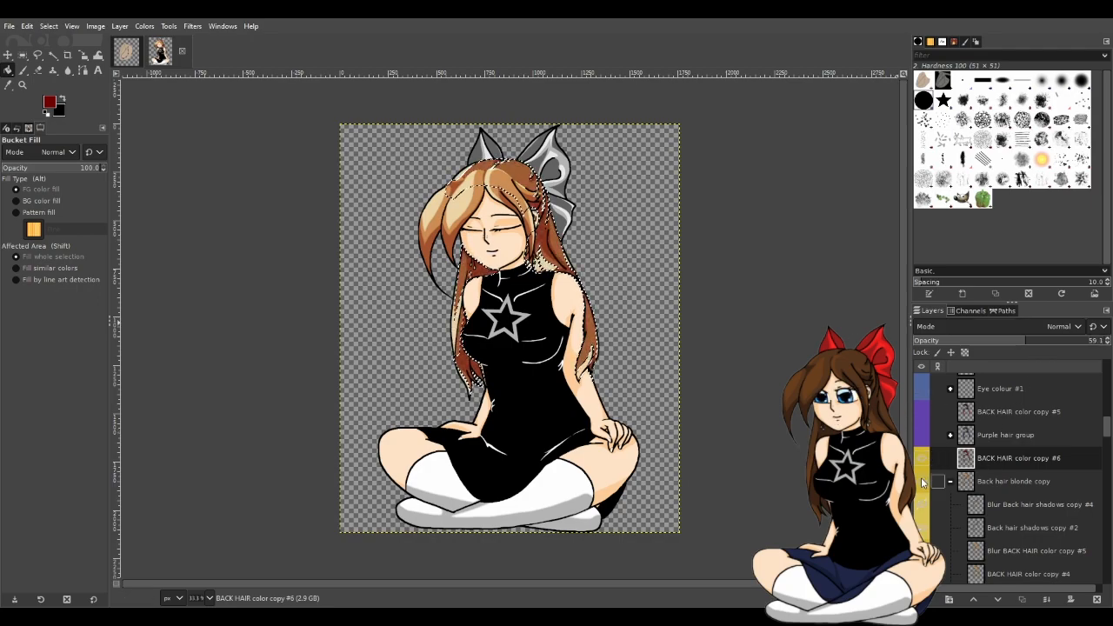
{"action": "left_click", "coordinate": [1076, 342]}
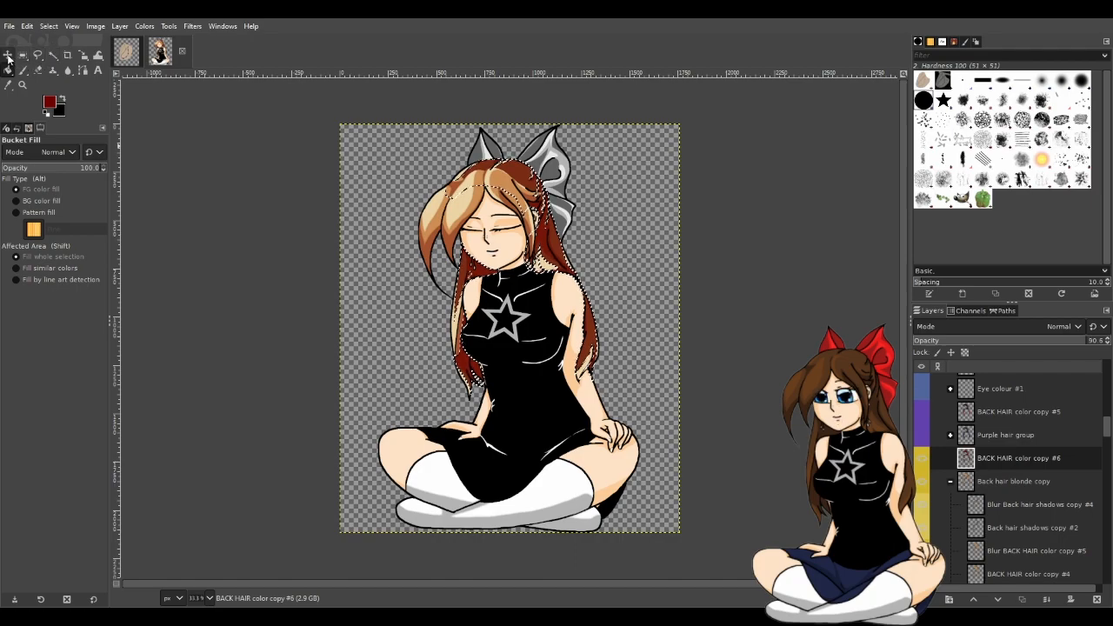
{"action": "left_click", "coordinate": [53, 55]}
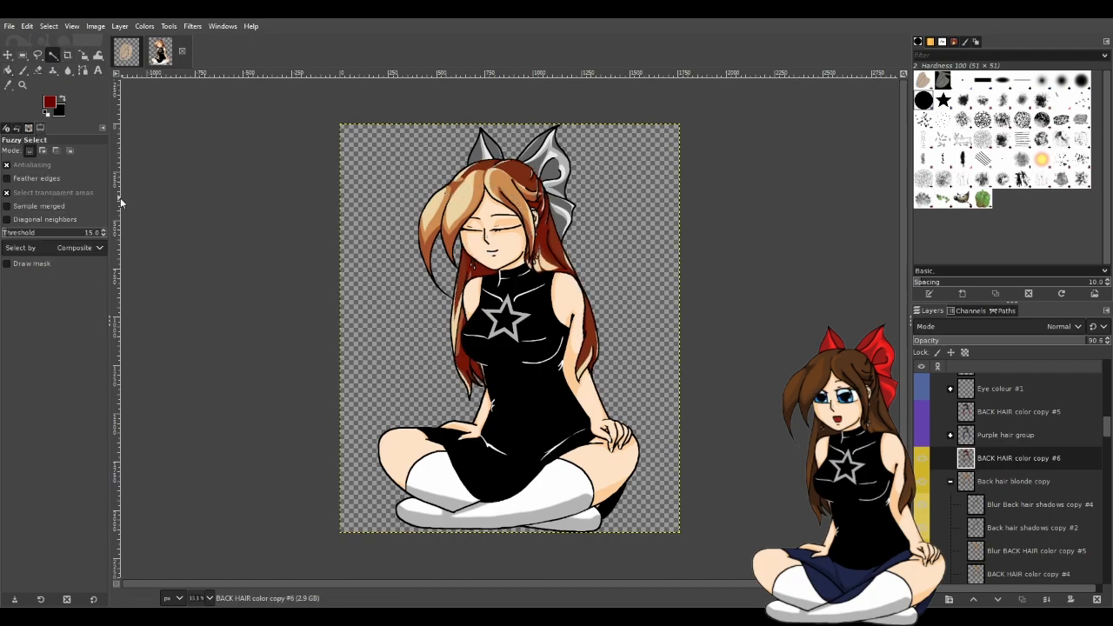
{"action": "left_click_drag", "start_coordinate": [1088, 346], "coordinate": [1108, 343]}
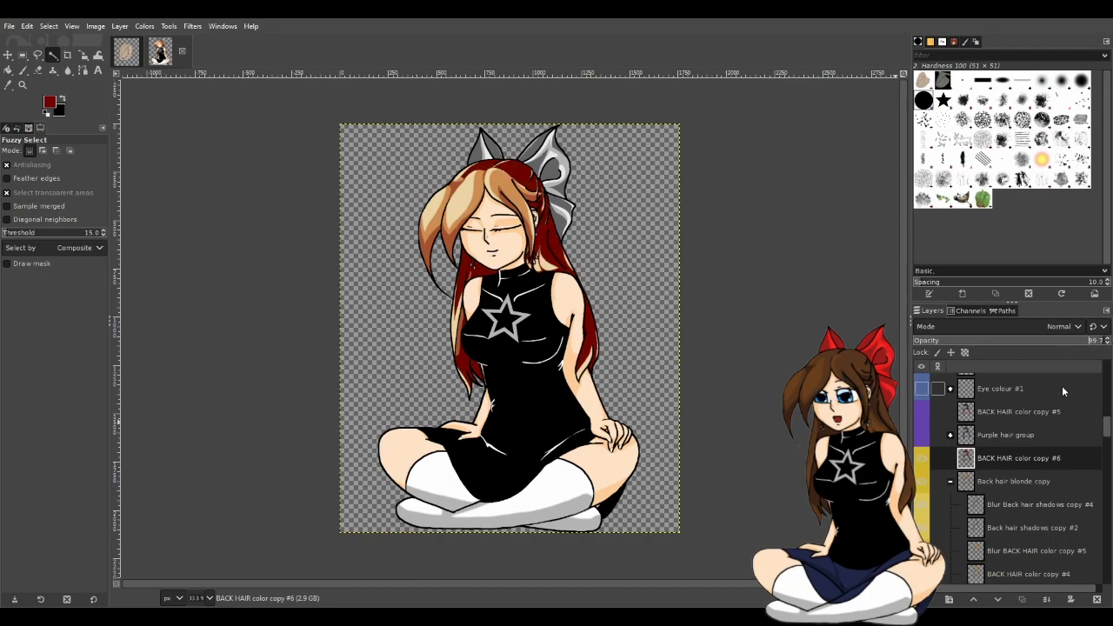
Collapse the "Back hair blonde copy" group and move "BACK HAIR color copy #6" below it, directly above the visible "Back hair brown" group
{"action": "left_click_drag", "start_coordinate": [989, 463], "coordinate": [997, 430]}
{"action": "left_click", "coordinate": [923, 461]}
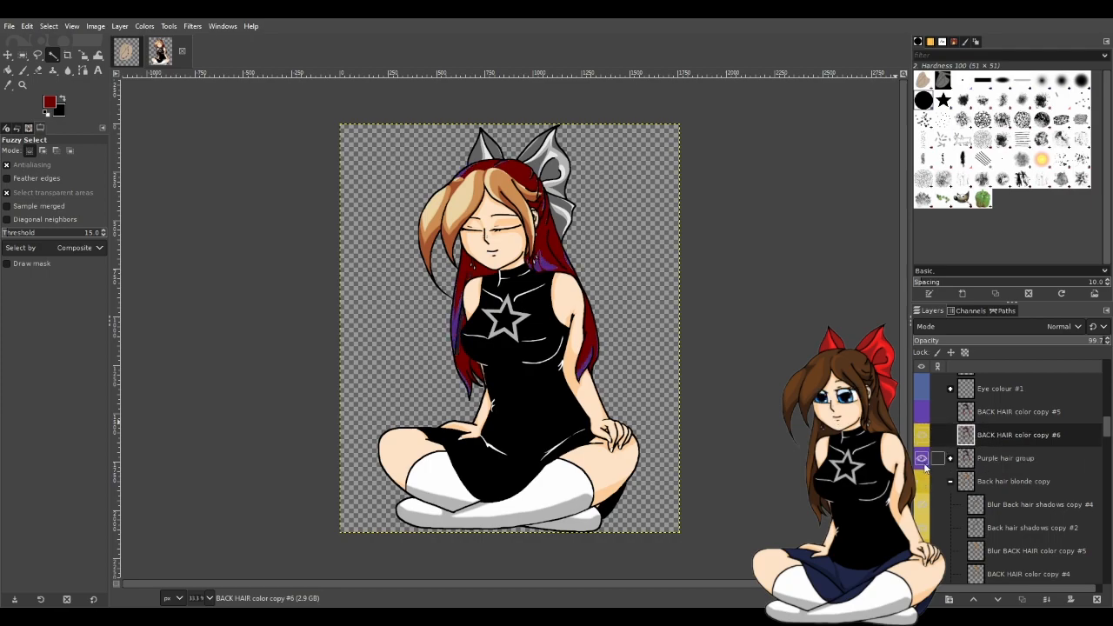
{"action": "mouse_move", "coordinate": [999, 439]}
{"action": "left_mouse_down"}
{"action": "mouse_move", "coordinate": [1004, 413]}
{"action": "mouse_move", "coordinate": [1000, 446]}
{"action": "left_mouse_up"}
{"action": "left_click", "coordinate": [949, 481]}
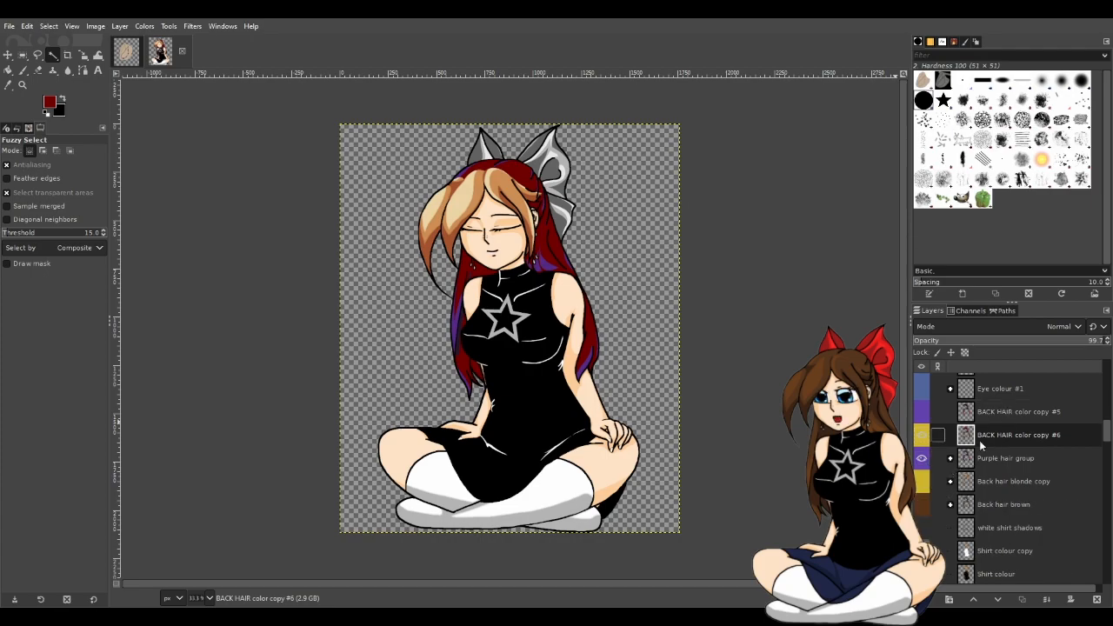
{"action": "left_click_drag", "start_coordinate": [939, 435], "coordinate": [981, 497]}
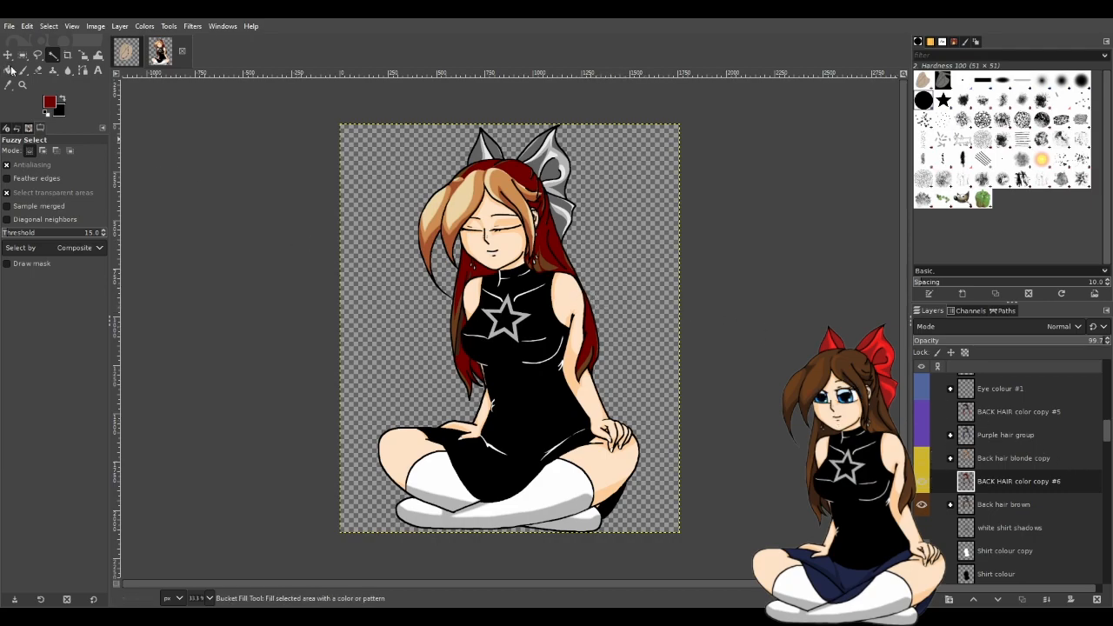
{"action": "key", "text": "g"}
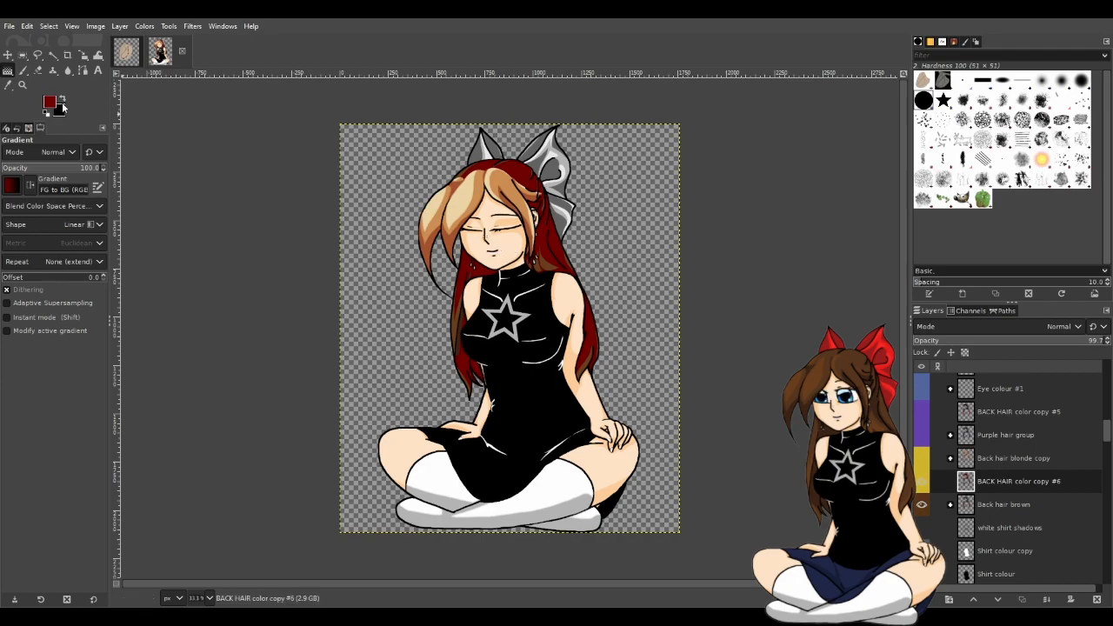
{"action": "left_click_drag", "start_coordinate": [520, 180], "coordinate": [530, 331]}
{"action": "key", "text": "ctrl+z"}
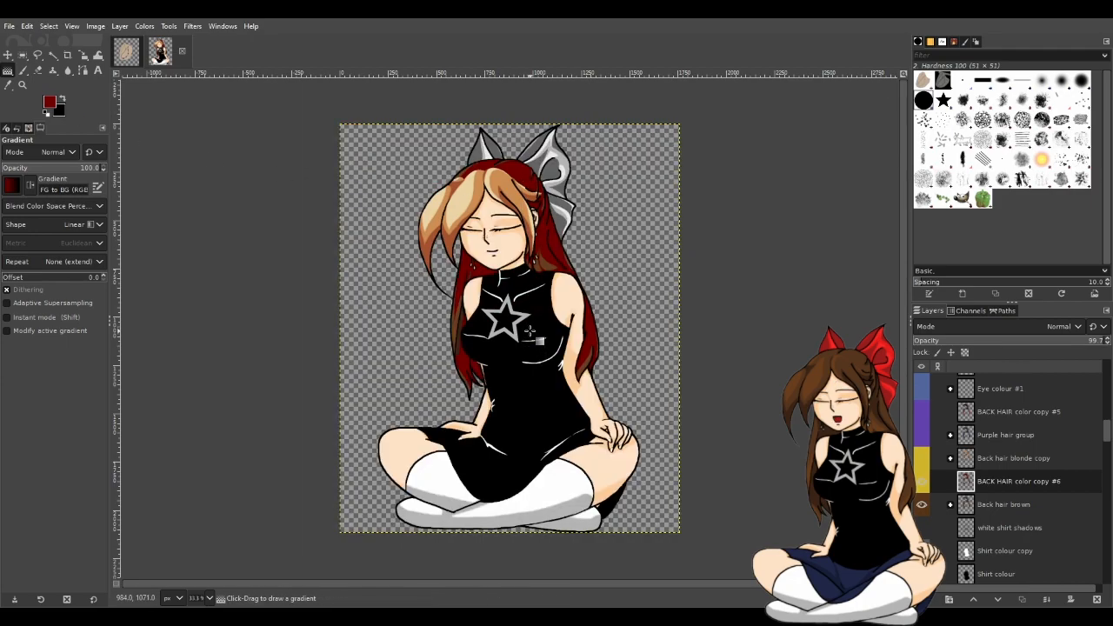
Reselect the back hair with Fuzzy Select and apply a linear FG to BG gradient from dark red at the tips to black at the crown
{"action": "left_click", "coordinate": [53, 55]}
{"action": "left_click", "coordinate": [544, 247]}
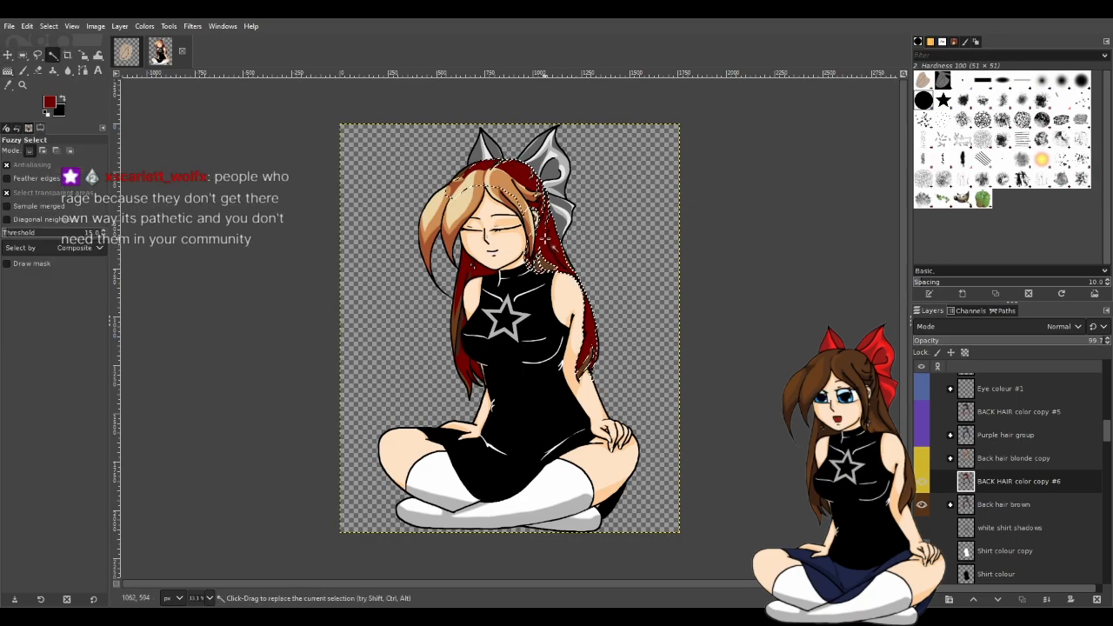
{"action": "left_click_drag", "start_coordinate": [543, 250], "coordinate": [548, 260]}
{"action": "left_click_drag", "start_coordinate": [523, 209], "coordinate": [523, 328]}
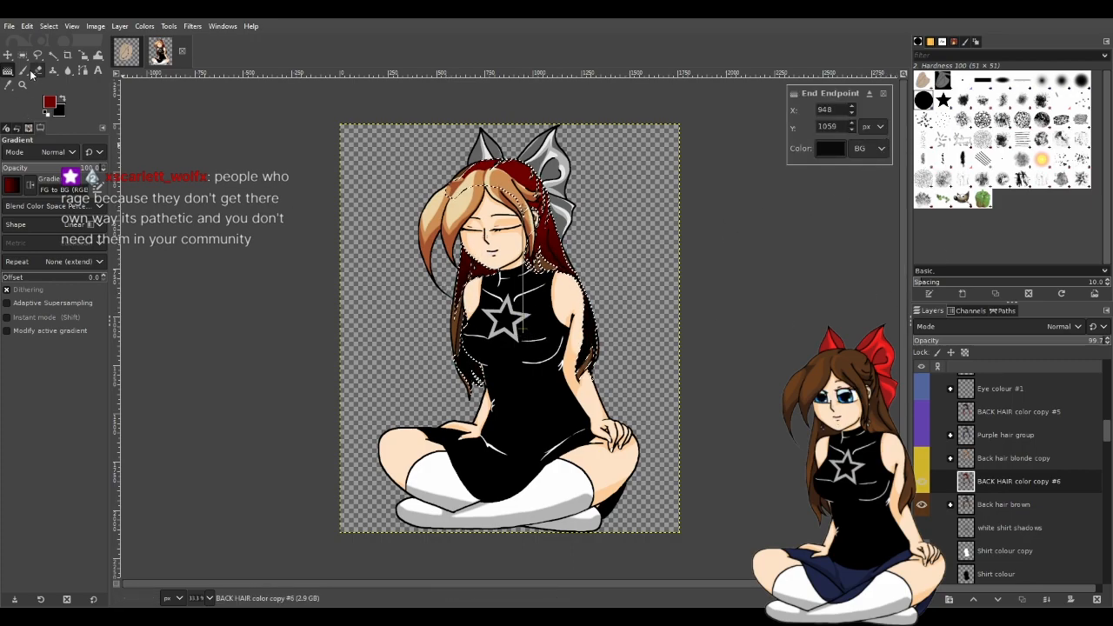
{"action": "left_click", "coordinate": [530, 219]}
{"action": "left_click_drag", "start_coordinate": [522, 210], "coordinate": [504, 192]}
{"action": "left_click_drag", "start_coordinate": [523, 330], "coordinate": [549, 322]}
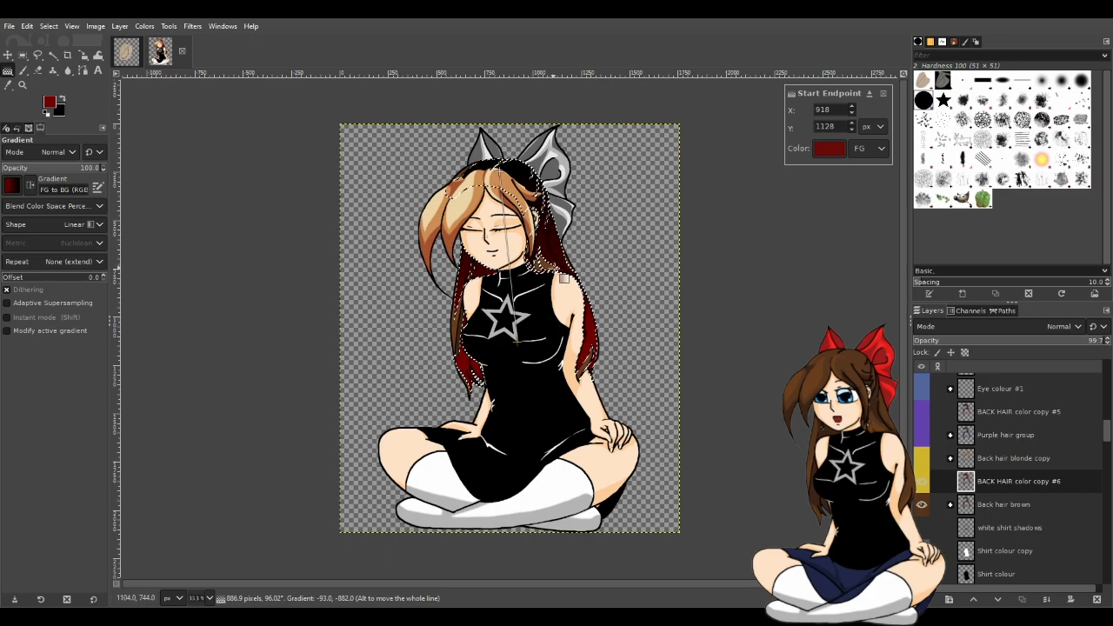
{"action": "left_click", "coordinate": [53, 54]}
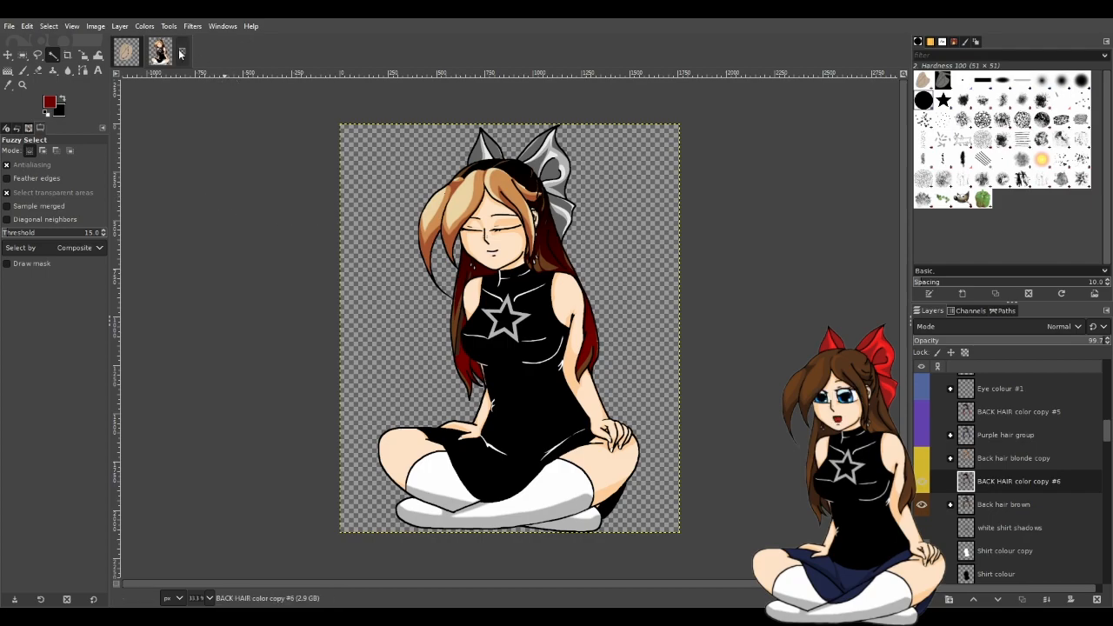
Hide the "Fringe hair Blonde copy" group, show "Purple fringe" instead, and hide the "Back hair brown" group
{"action": "scroll", "coordinate": [1022, 447], "scroll_direction": "up", "scroll_amount": 3}
{"action": "scroll", "coordinate": [1017, 452], "scroll_direction": "up", "scroll_amount": 5}
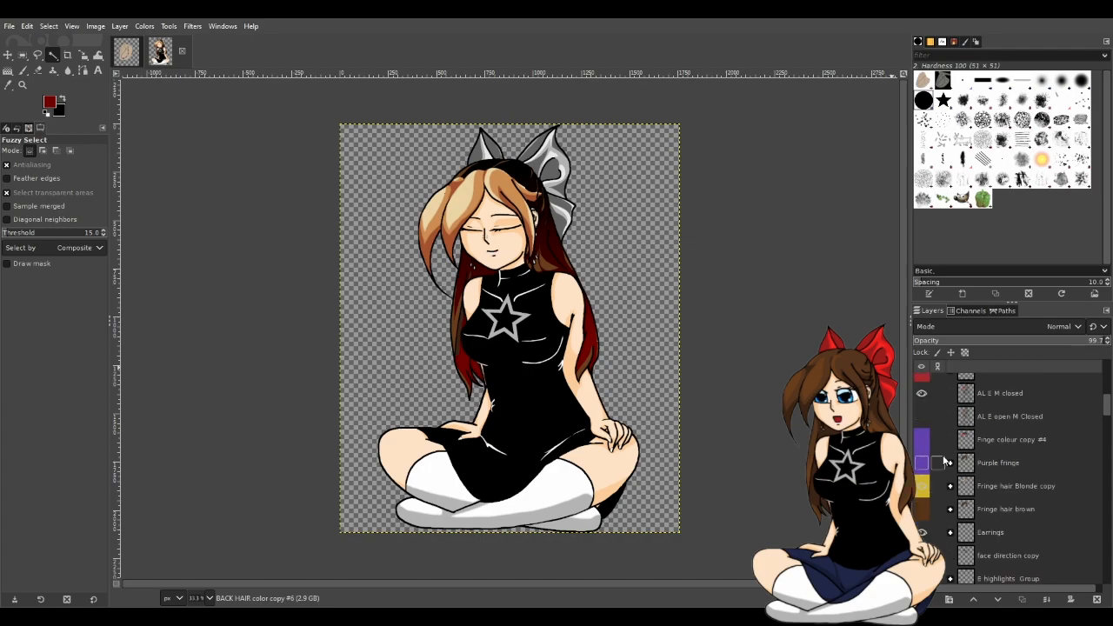
{"action": "left_click", "coordinate": [924, 489]}
{"action": "left_click", "coordinate": [921, 462]}
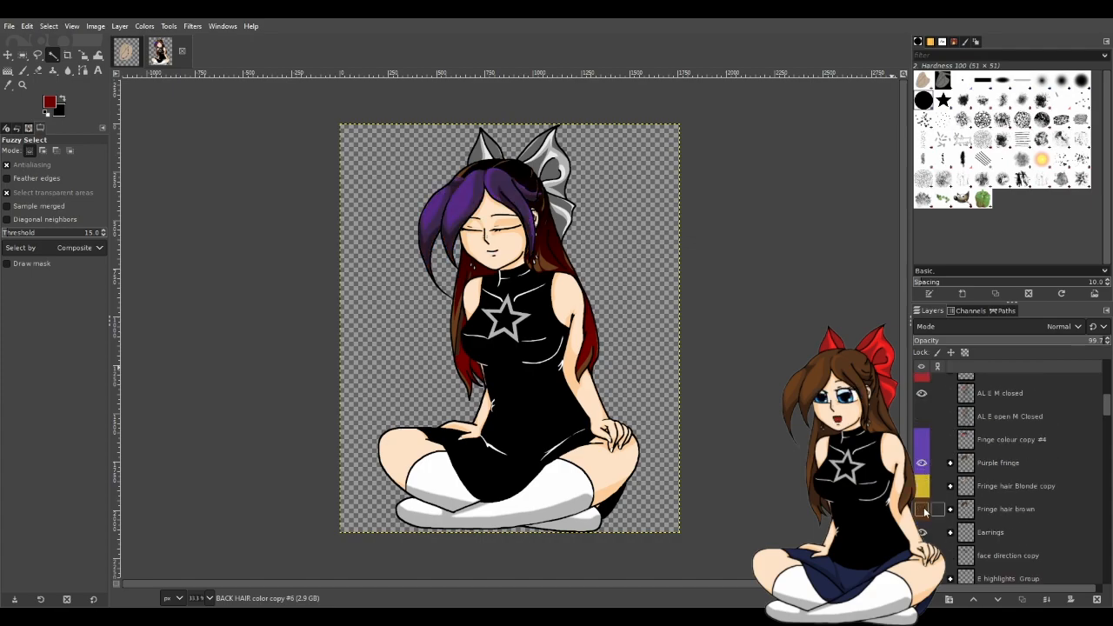
{"action": "scroll", "coordinate": [948, 516], "scroll_direction": "down", "scroll_amount": 5}
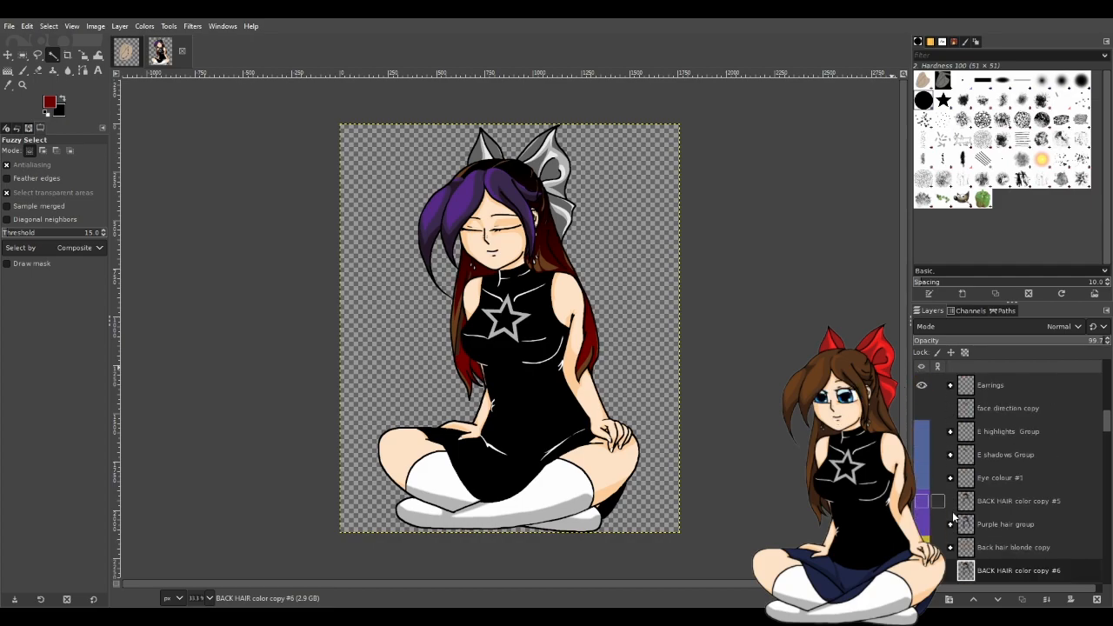
{"action": "scroll", "coordinate": [953, 518], "scroll_direction": "down", "scroll_amount": 5}
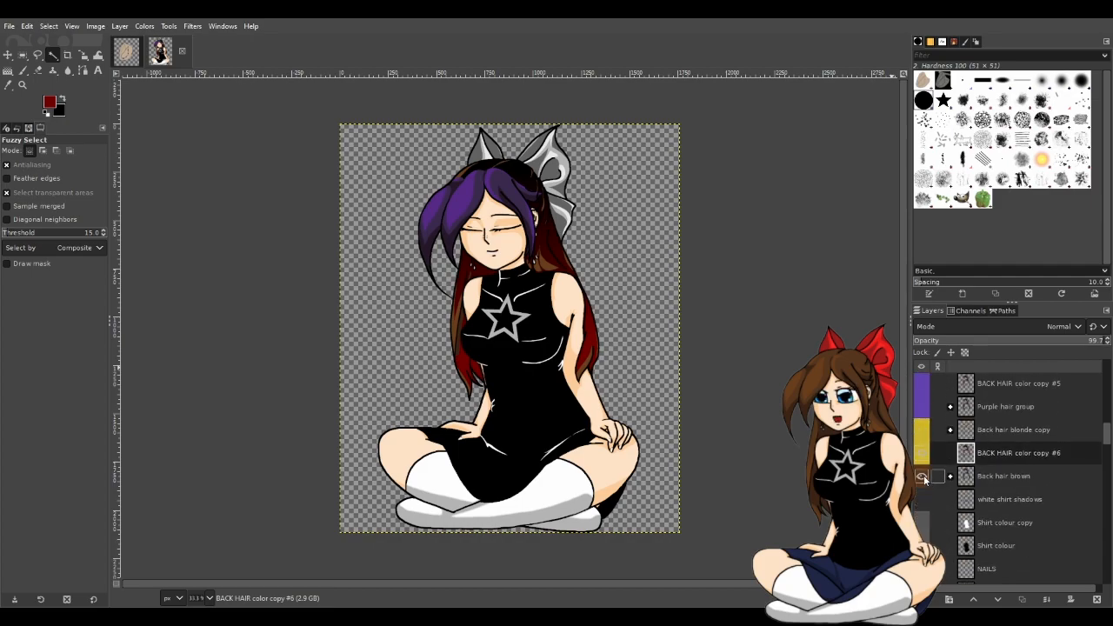
{"action": "left_click", "coordinate": [922, 476]}
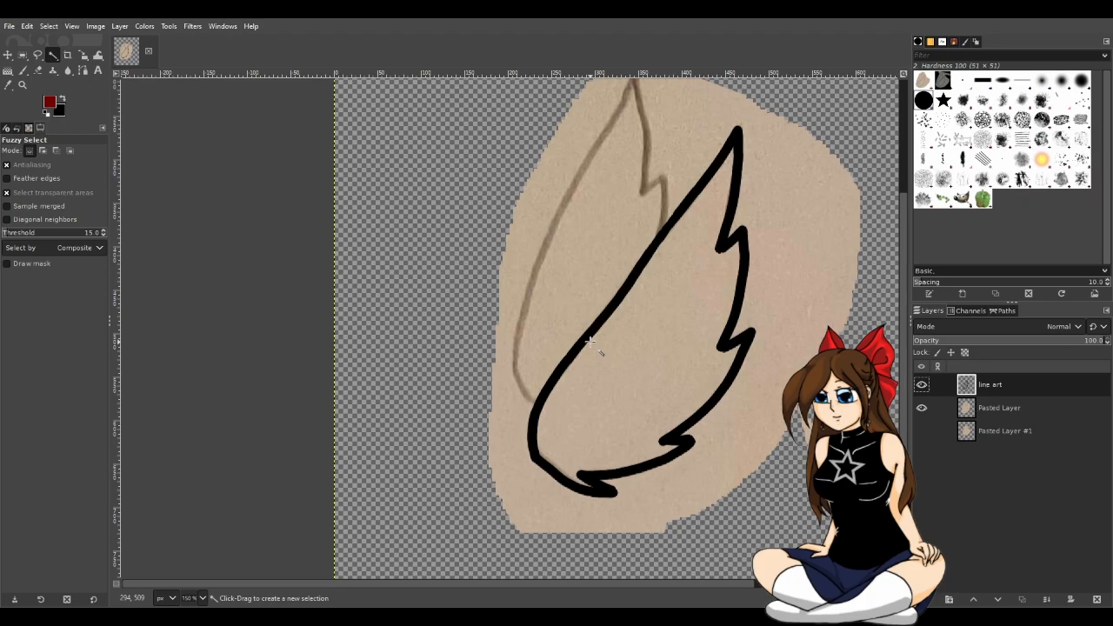
{"action": "key", "text": "p"}
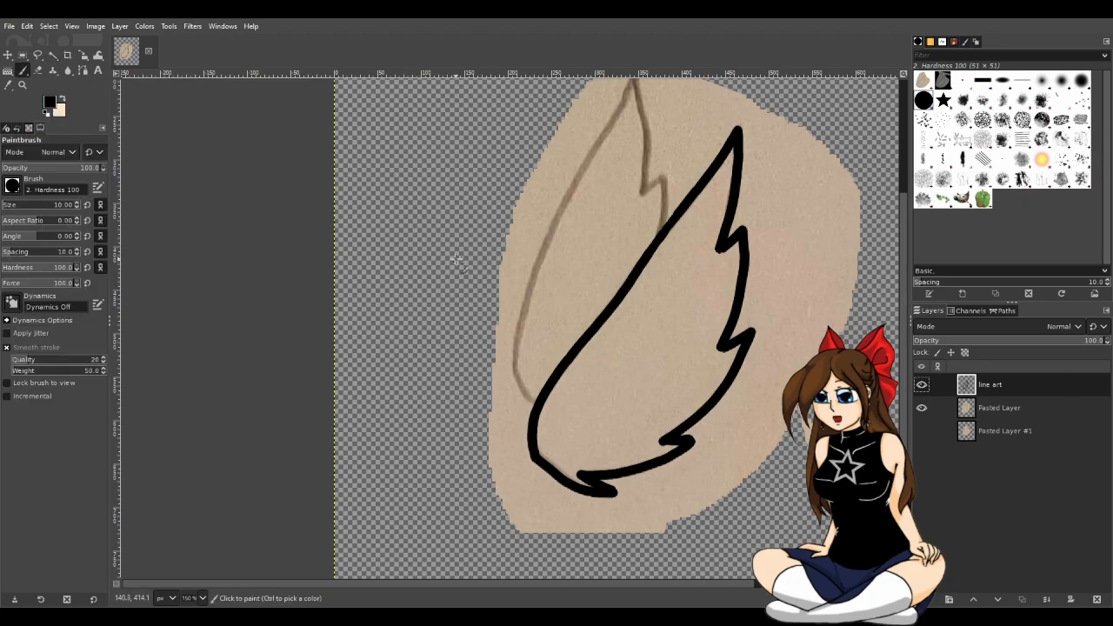
{"action": "left_click", "coordinate": [8, 71]}
{"action": "key", "text": "u"}
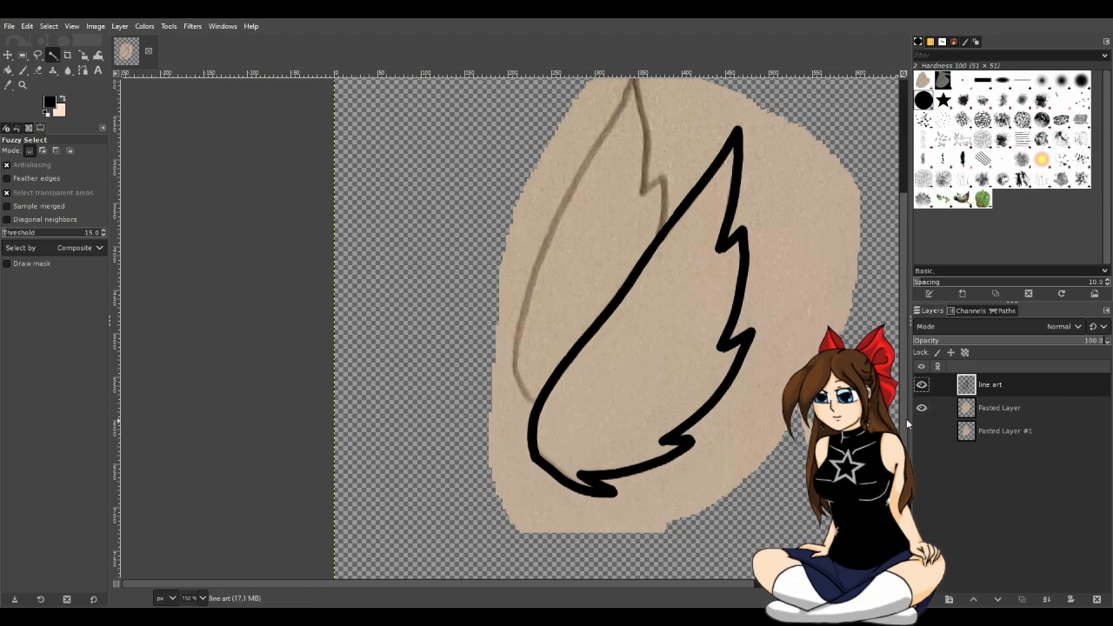
{"action": "left_click_drag", "start_coordinate": [904, 421], "coordinate": [904, 393]}
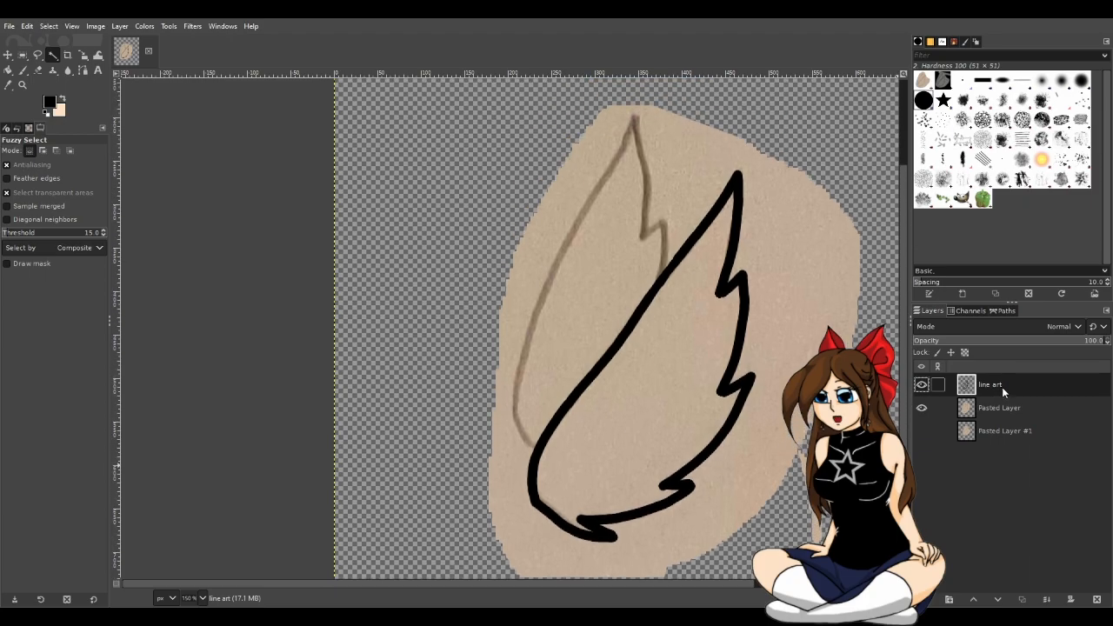
{"action": "key", "text": "shift+b"}
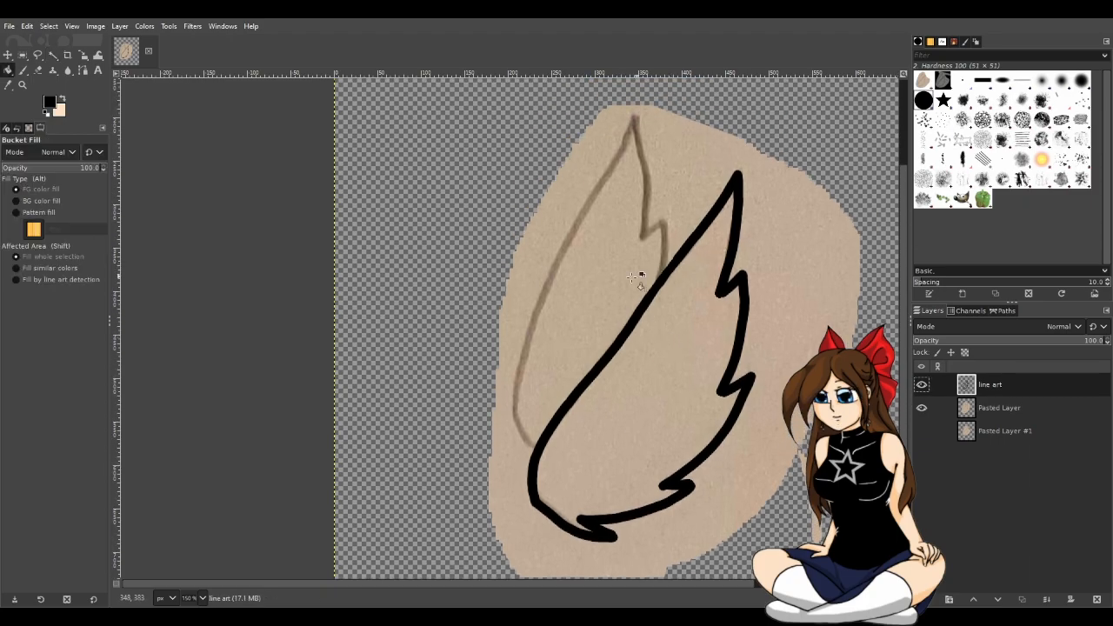
{"action": "left_click", "coordinate": [23, 72]}
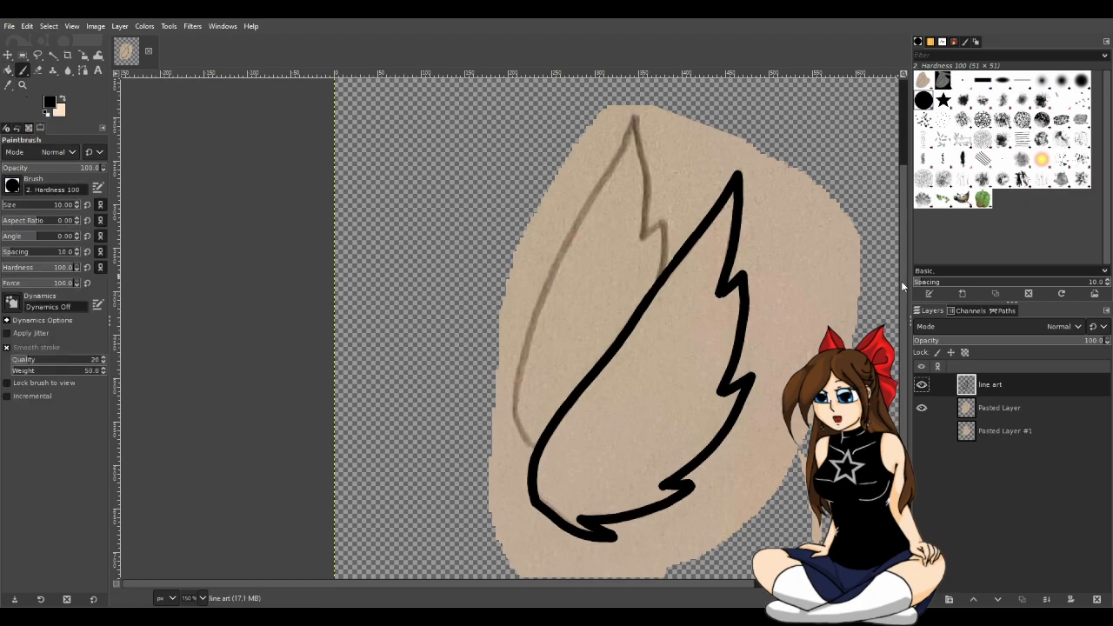
{"action": "key", "text": "u"}
{"action": "scroll", "coordinate": [788, 388], "scroll_direction": "up", "scroll_amount": 1}
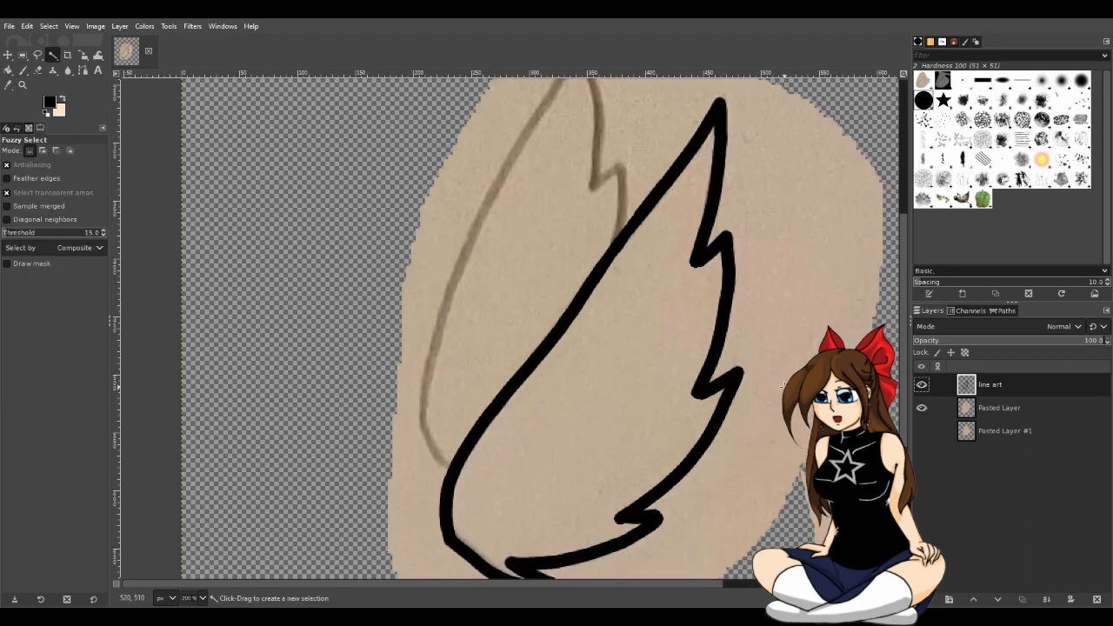
{"action": "left_click_drag", "start_coordinate": [904, 388], "coordinate": [902, 357]}
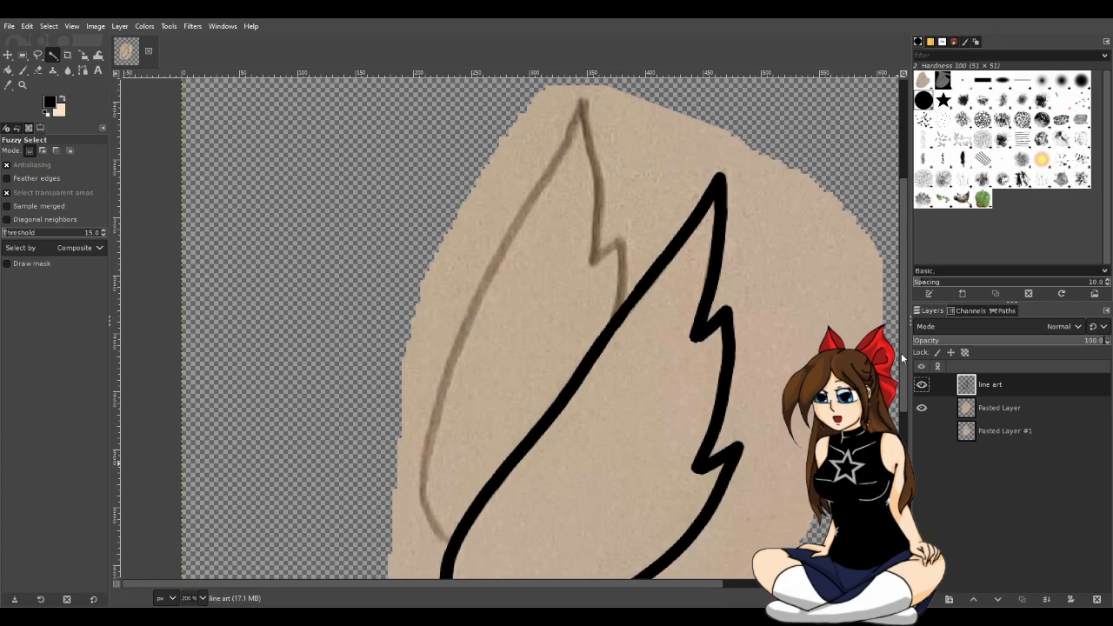
{"action": "key", "text": "p"}
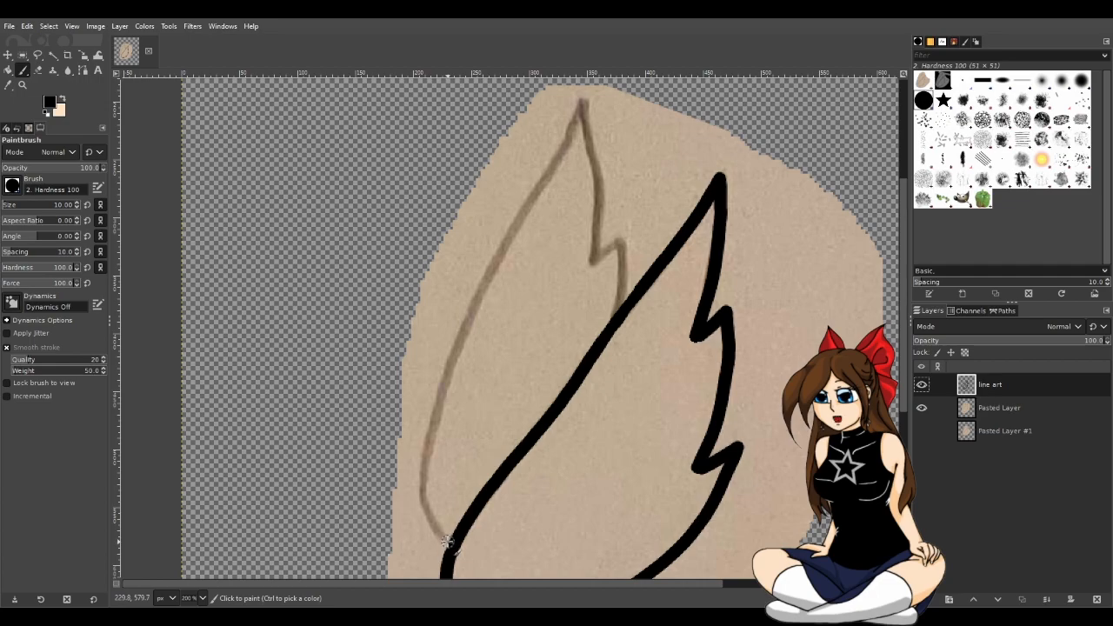
{"action": "left_click_drag", "start_coordinate": [435, 522], "coordinate": [426, 489]}
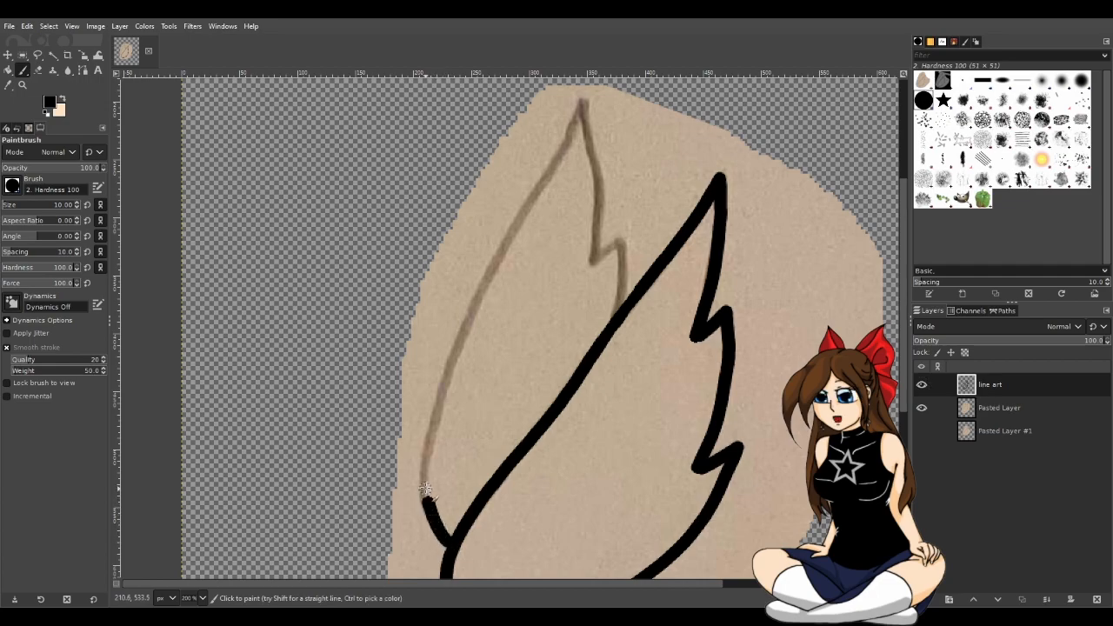
{"action": "key", "text": "ctrl+z"}
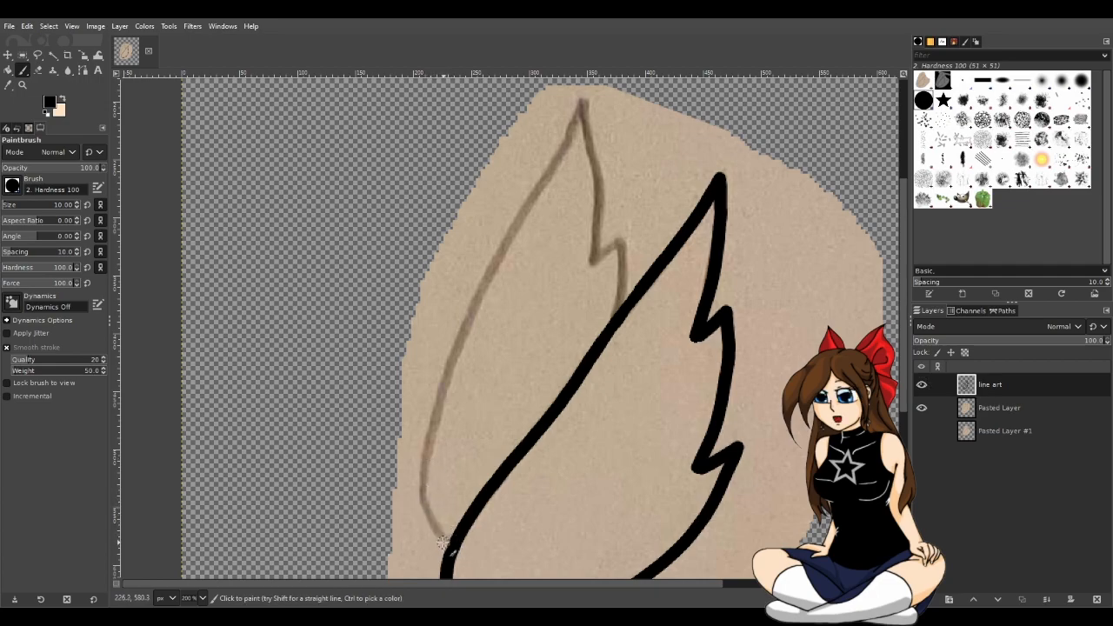
{"action": "left_click_drag", "start_coordinate": [444, 539], "coordinate": [424, 480]}
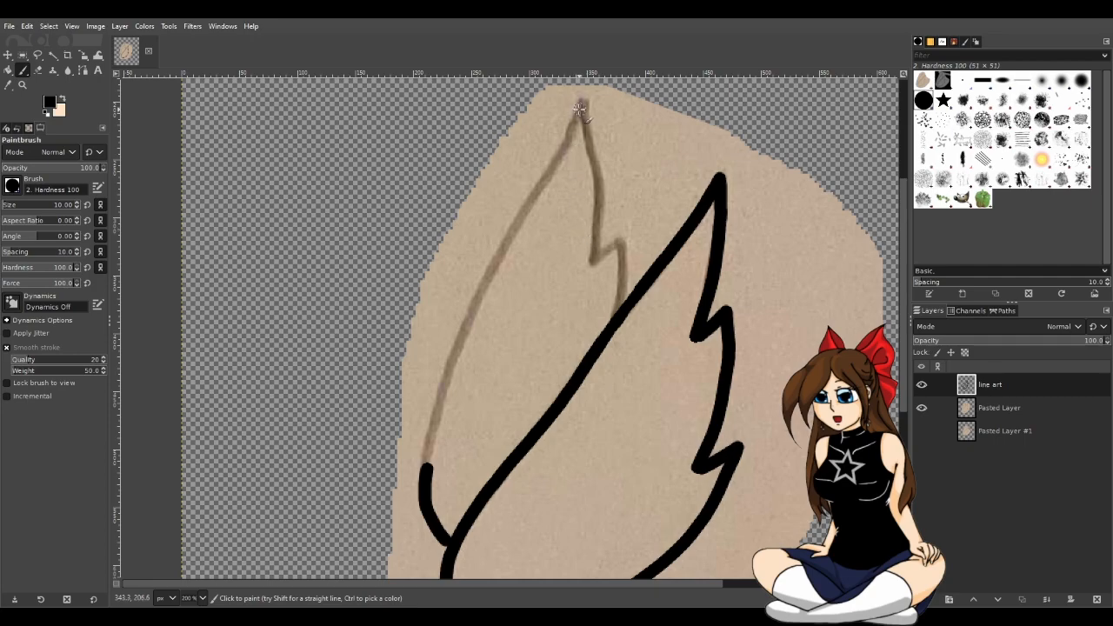
{"action": "left_click_drag", "start_coordinate": [581, 105], "coordinate": [543, 166]}
{"action": "key", "text": "ctrl+z"}
{"action": "mouse_move", "coordinate": [580, 103]}
{"action": "left_mouse_down"}
{"action": "mouse_move", "coordinate": [476, 291]}
{"action": "mouse_move", "coordinate": [433, 420]}
{"action": "mouse_move", "coordinate": [430, 522]}
{"action": "left_mouse_up"}
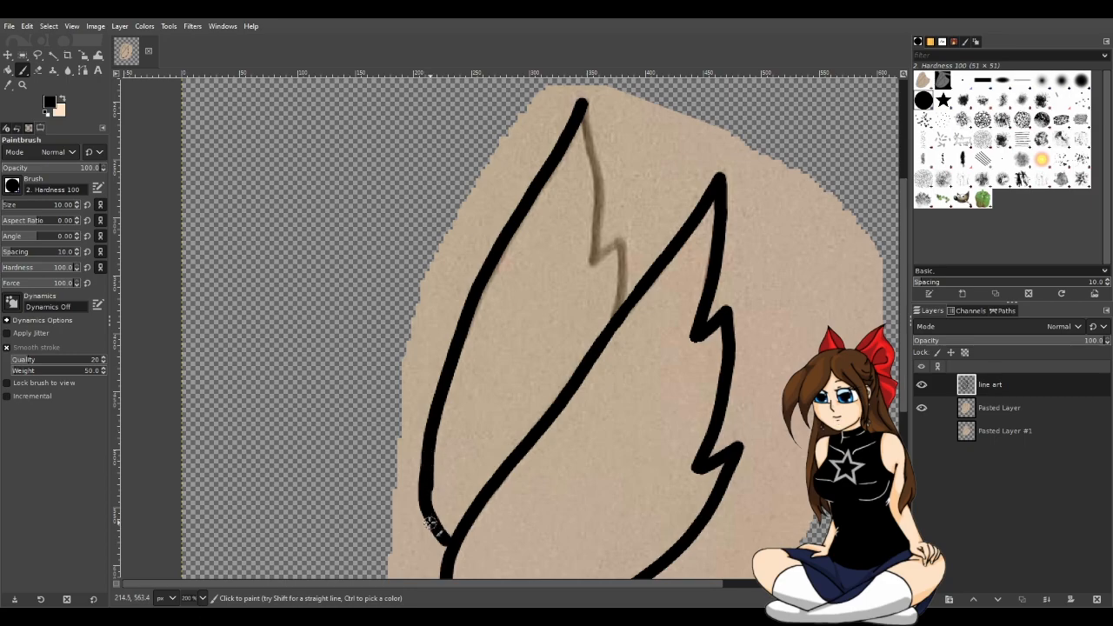
{"action": "key", "text": "ctrl+z"}
{"action": "key", "text": "ctrl+z"}
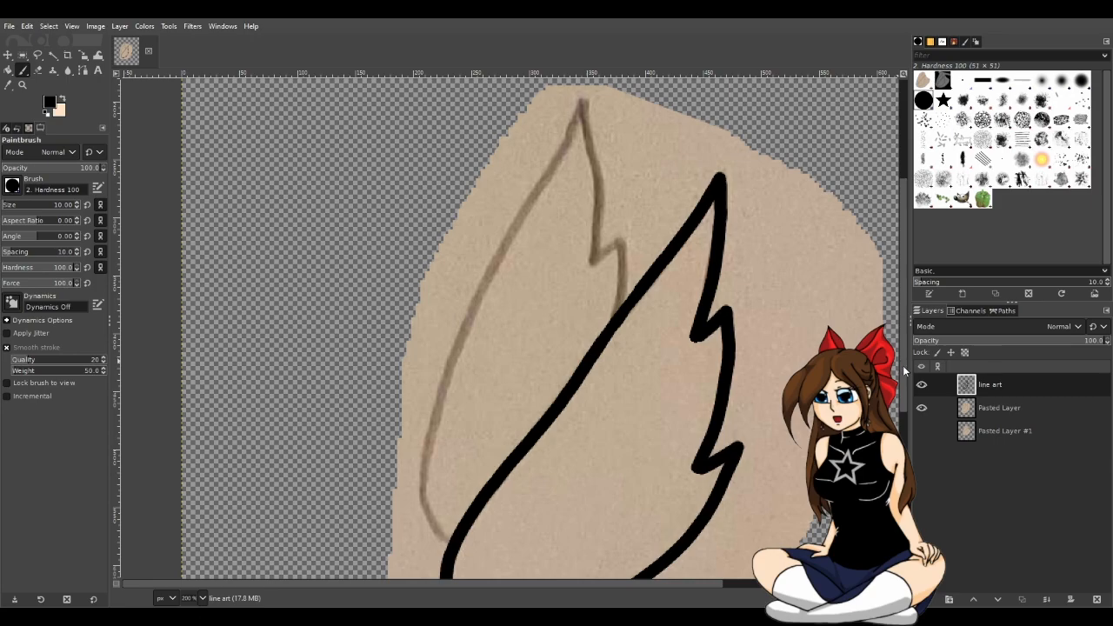
Trace the lower outer curve of the rear feather with the black Paintbrush, starting where it meets the front feather
{"action": "scroll", "coordinate": [902, 384], "scroll_direction": "down", "scroll_amount": 2}
{"action": "scroll", "coordinate": [553, 581], "scroll_direction": "right", "scroll_amount": 2}
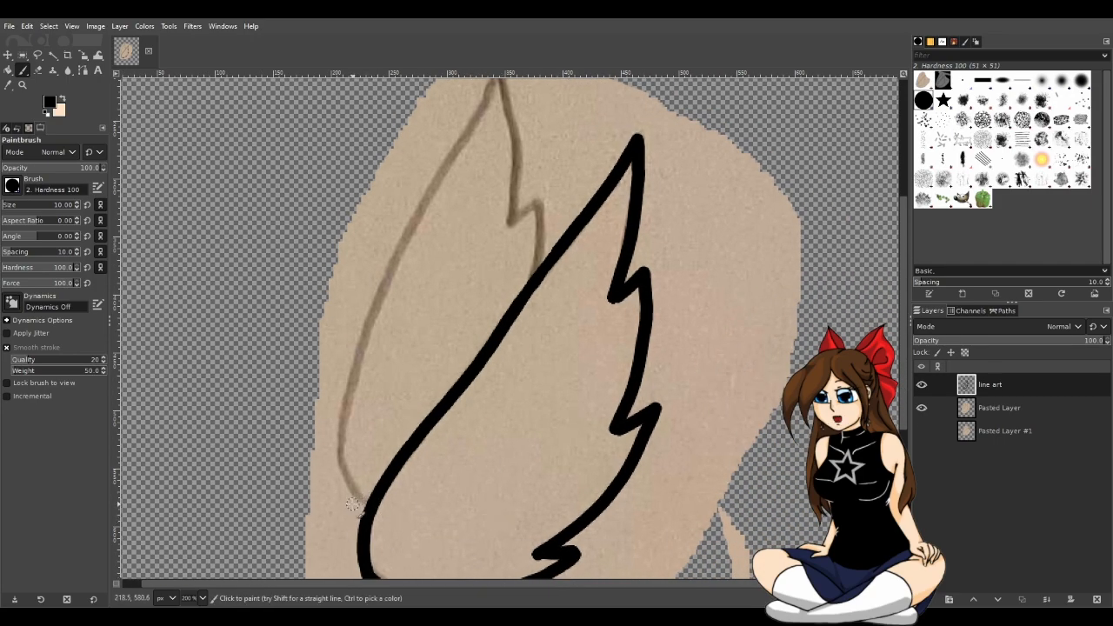
{"action": "mouse_move", "coordinate": [347, 478]}
{"action": "left_mouse_down"}
{"action": "mouse_move", "coordinate": [354, 368]}
{"action": "mouse_move", "coordinate": [438, 164]}
{"action": "mouse_move", "coordinate": [477, 111]}
{"action": "left_mouse_up"}
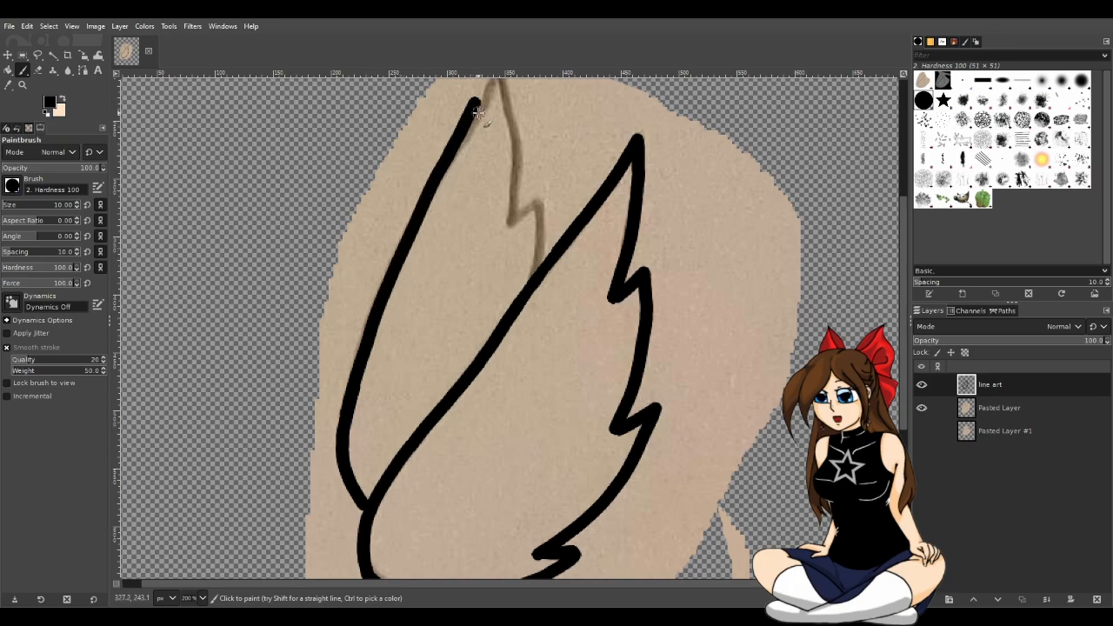
{"action": "key", "text": "ctrl+z"}
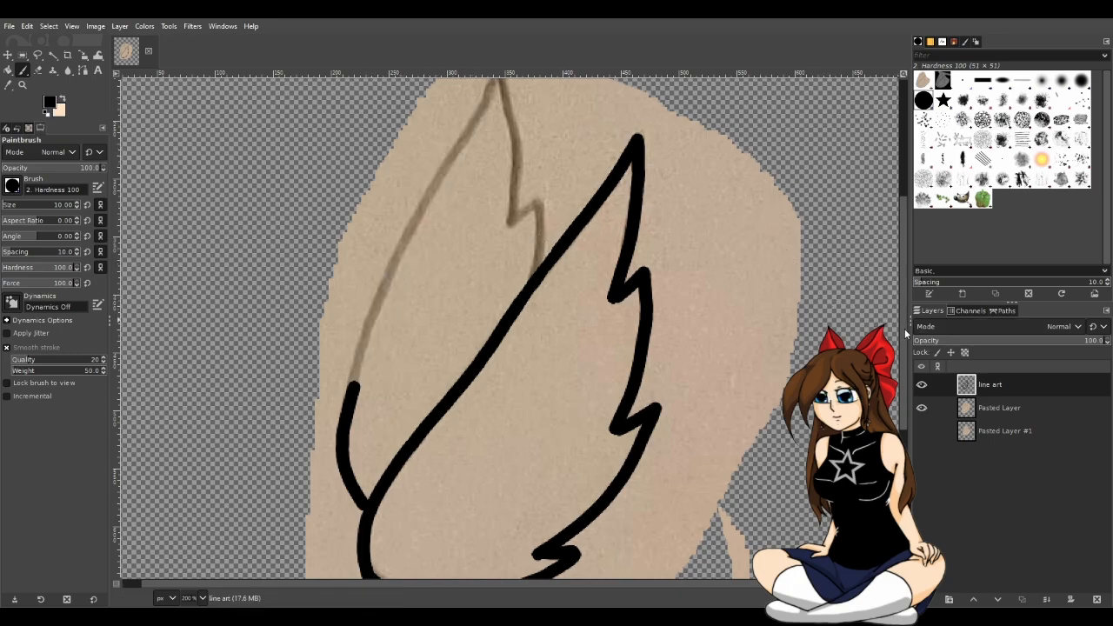
Extend the black outline partway up the rear feather's outer edge along the sketch, undoing uneven strokes
{"action": "scroll", "coordinate": [905, 322], "scroll_direction": "up", "scroll_amount": 2}
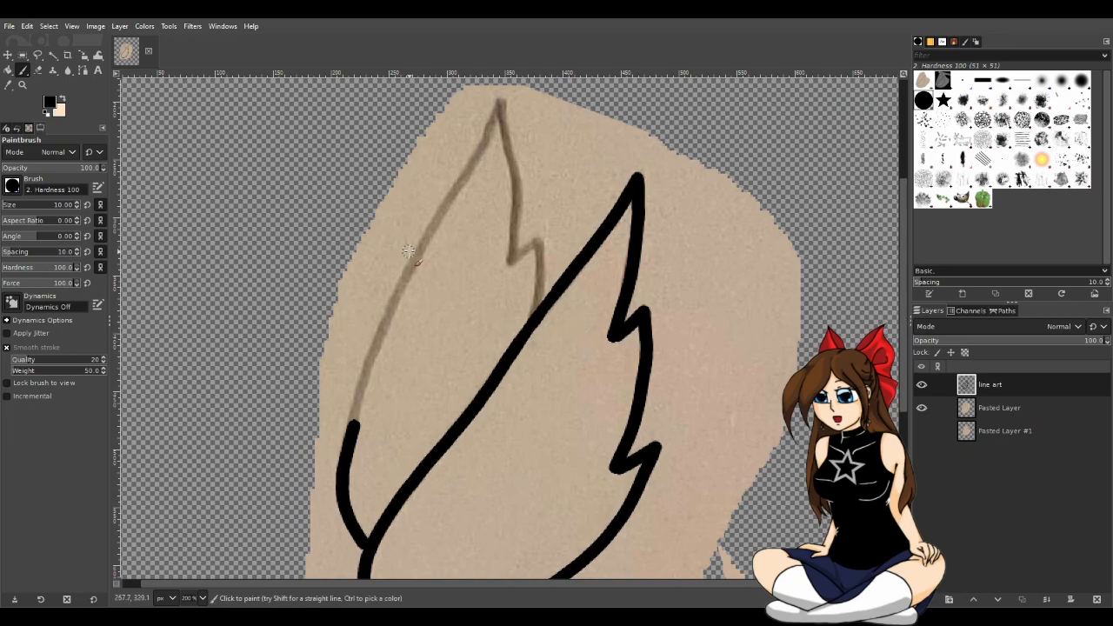
{"action": "left_click_drag", "start_coordinate": [352, 416], "coordinate": [347, 443]}
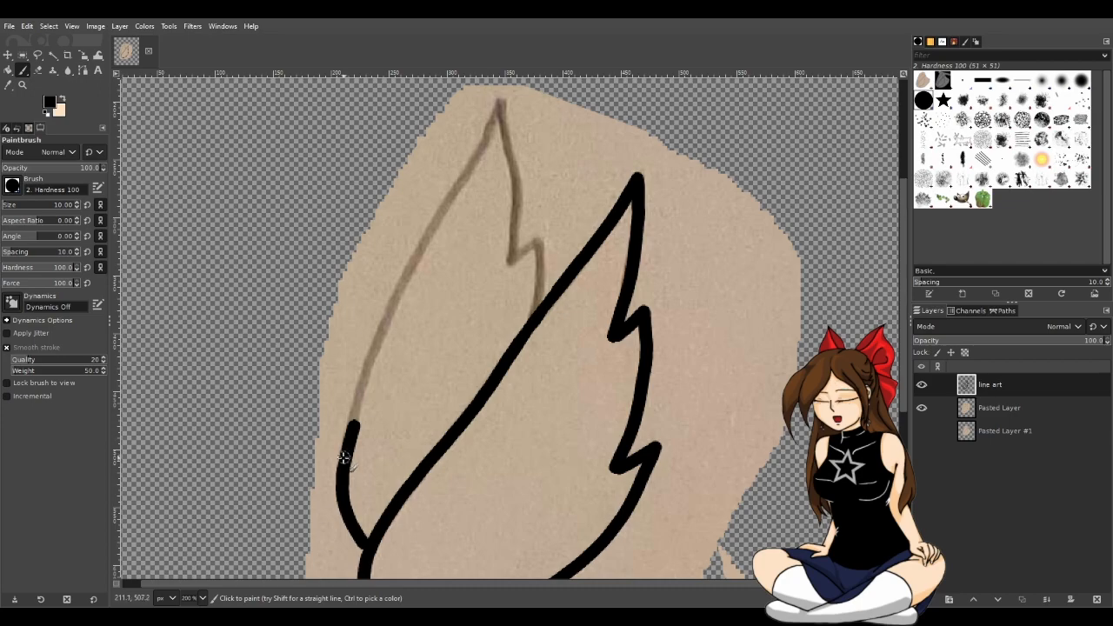
{"action": "left_click_drag", "start_coordinate": [346, 447], "coordinate": [353, 403]}
{"action": "key", "text": "ctrl+z"}
{"action": "mouse_move", "coordinate": [346, 450]}
{"action": "left_mouse_down"}
{"action": "mouse_move", "coordinate": [356, 391]}
{"action": "mouse_move", "coordinate": [395, 316]}
{"action": "left_mouse_up"}
{"action": "key", "text": "ctrl+z"}
{"action": "key", "text": "ctrl+z"}
{"action": "mouse_move", "coordinate": [351, 429]}
{"action": "left_mouse_down"}
{"action": "mouse_move", "coordinate": [370, 358]}
{"action": "mouse_move", "coordinate": [419, 262]}
{"action": "left_mouse_up"}
{"action": "key", "text": "ctrl+z"}
{"action": "key", "text": "ctrl+z"}
{"action": "left_click_drag", "start_coordinate": [368, 358], "coordinate": [387, 320]}
{"action": "key", "text": "ctrl+z"}
{"action": "left_click_drag", "start_coordinate": [366, 366], "coordinate": [408, 277]}
{"action": "key", "text": "ctrl+z"}
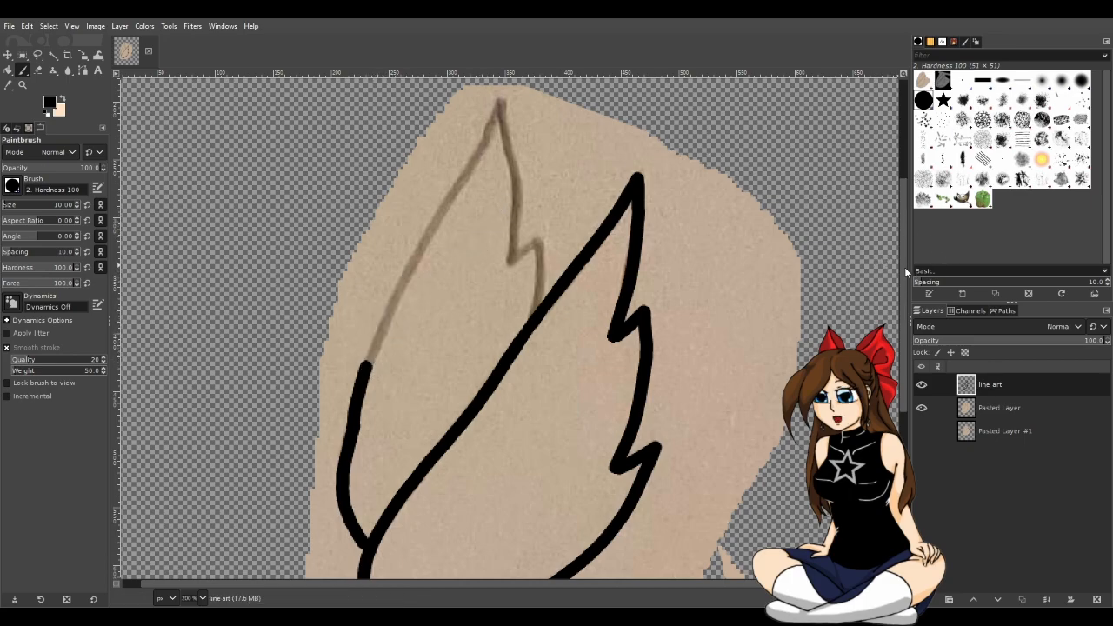
Paint the rest of the rear feather's outer edge in one stroke from its tip down into the lower curve
{"action": "scroll", "coordinate": [904, 279], "scroll_direction": "down", "scroll_amount": 1}
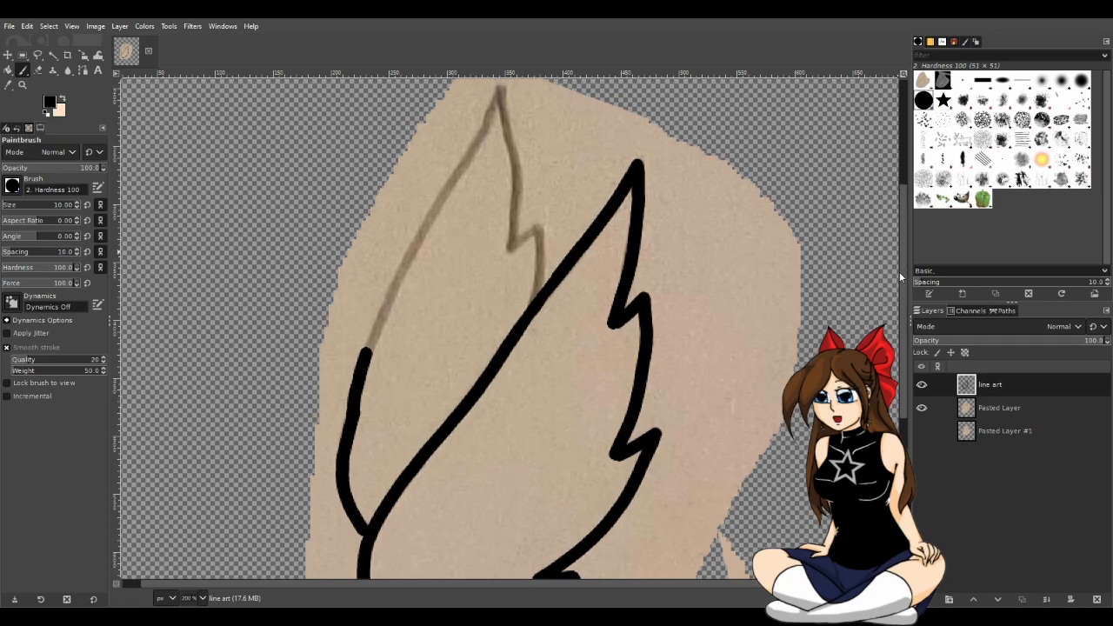
{"action": "key", "text": "u"}
{"action": "scroll", "coordinate": [687, 581], "scroll_direction": "right", "scroll_amount": 1}
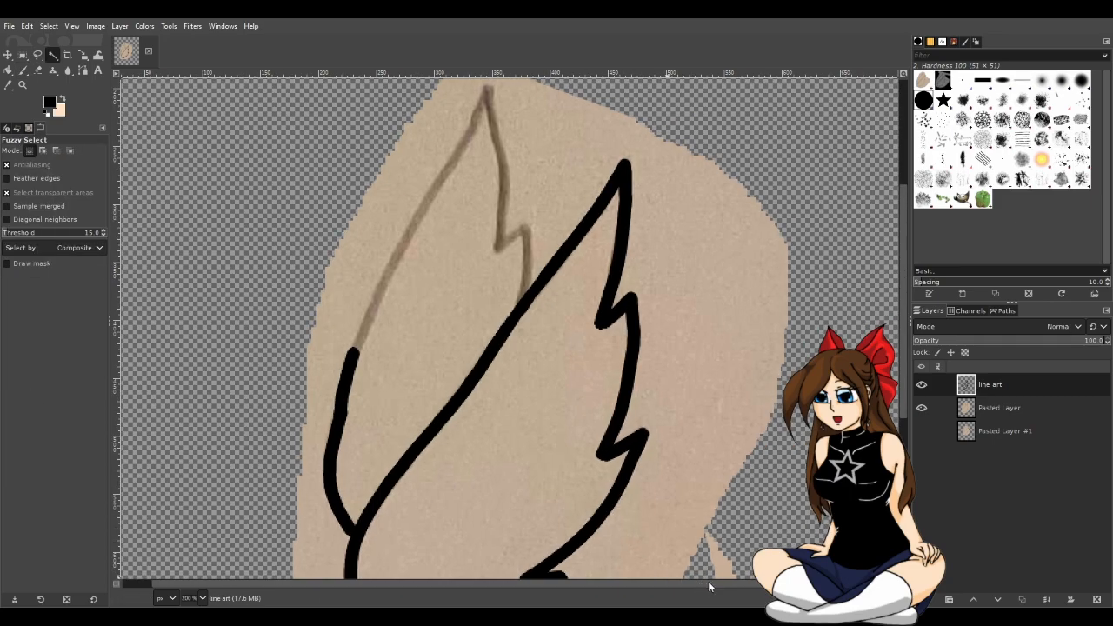
{"action": "key", "text": "p"}
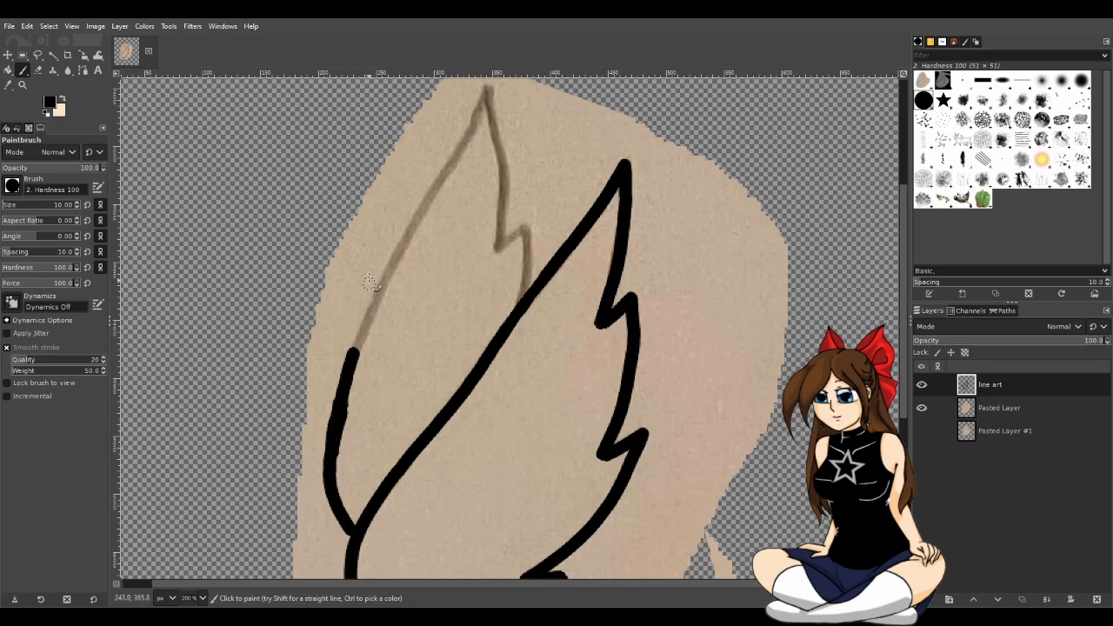
{"action": "left_click_drag", "start_coordinate": [483, 94], "coordinate": [461, 136]}
{"action": "key", "text": "ctrl+z"}
{"action": "left_click_drag", "start_coordinate": [490, 90], "coordinate": [441, 182]}
{"action": "key", "text": "ctrl+z"}
{"action": "mouse_move", "coordinate": [488, 87]}
{"action": "left_mouse_down"}
{"action": "mouse_move", "coordinate": [363, 327]}
{"action": "mouse_move", "coordinate": [344, 437]}
{"action": "left_mouse_up"}
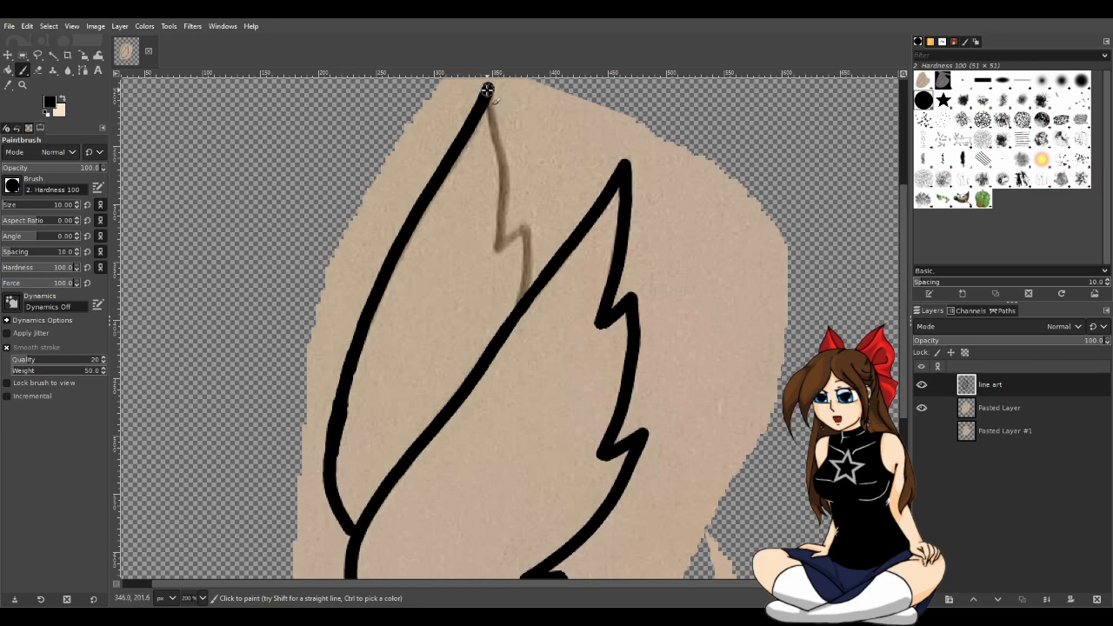
Trace the rear feather's inner edge from the tip down to the notch
{"action": "mouse_move", "coordinate": [488, 90]}
{"action": "left_mouse_down"}
{"action": "mouse_move", "coordinate": [514, 207]}
{"action": "mouse_move", "coordinate": [500, 244]}
{"action": "left_mouse_up"}
{"action": "key", "text": "ctrl+z"}
{"action": "key", "text": "ctrl+y"}
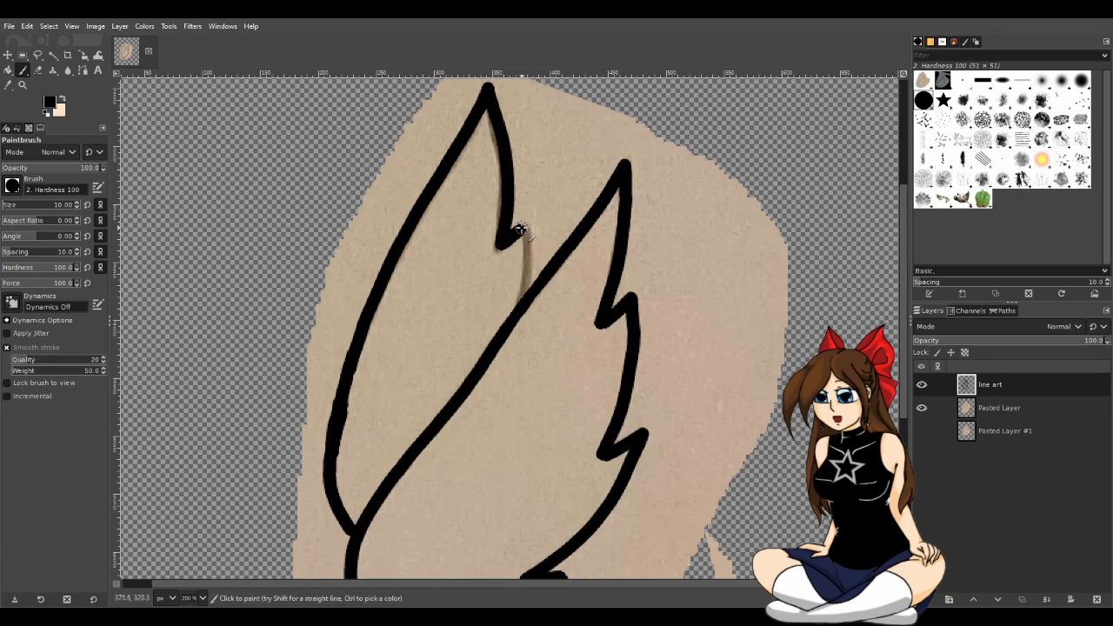
Paint the short pointed tick rising from the notch on the rear feather's inner edge, undoing rounded or uneven attempts
{"action": "left_click_drag", "start_coordinate": [522, 229], "coordinate": [522, 288]}
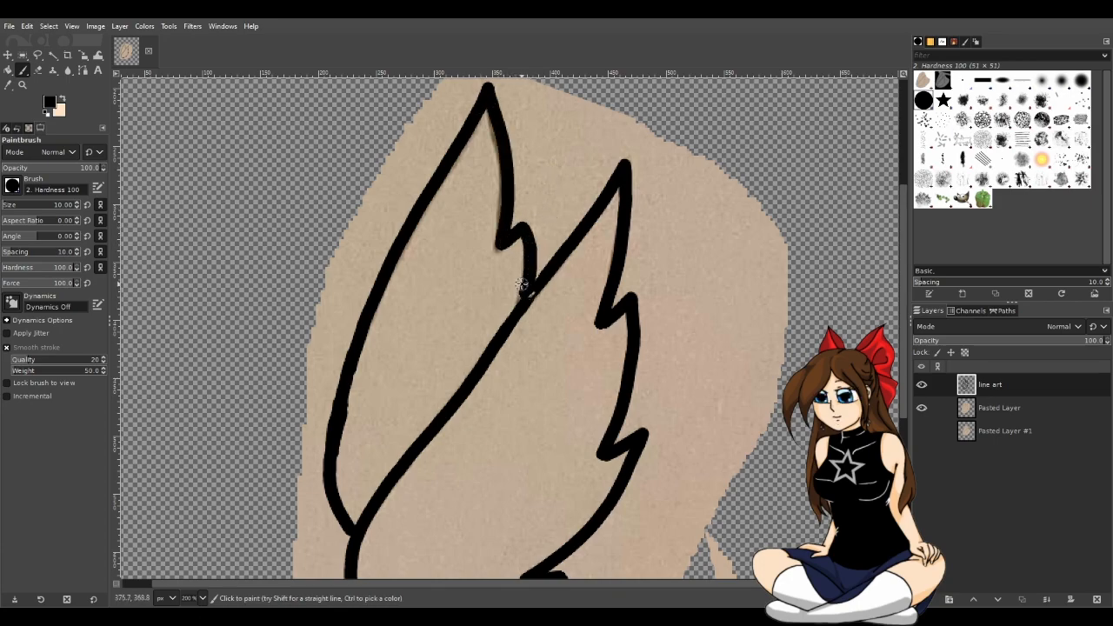
{"action": "key", "text": "ctrl+z"}
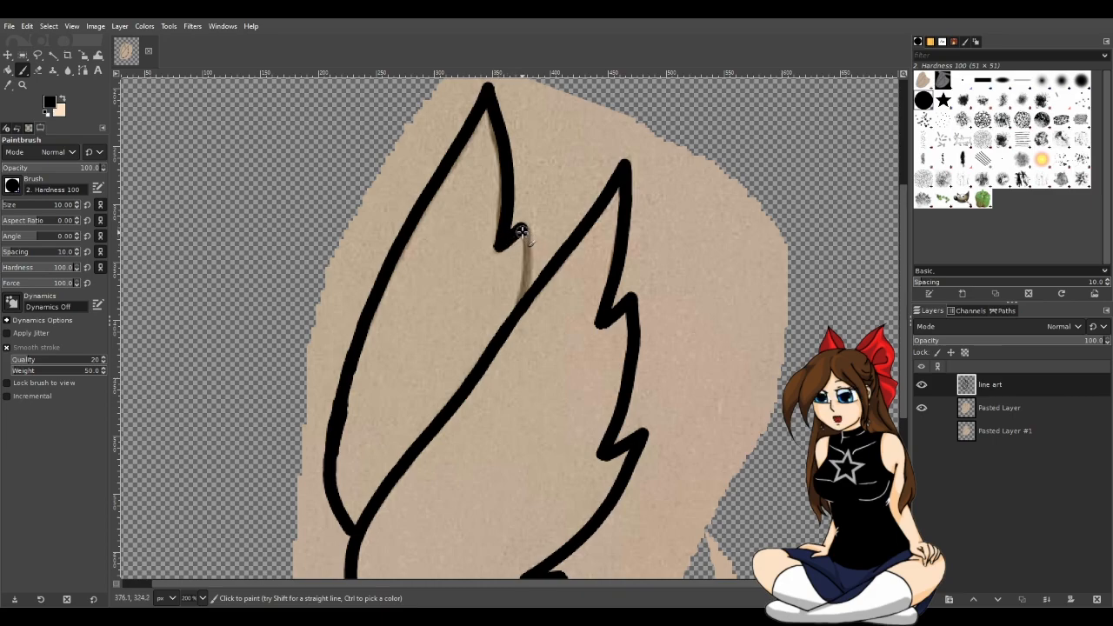
{"action": "mouse_move", "coordinate": [499, 246]}
{"action": "left_mouse_down"}
{"action": "mouse_move", "coordinate": [525, 226]}
{"action": "mouse_move", "coordinate": [526, 253]}
{"action": "mouse_move", "coordinate": [520, 329]}
{"action": "left_mouse_up"}
{"action": "key", "text": "ctrl+z"}
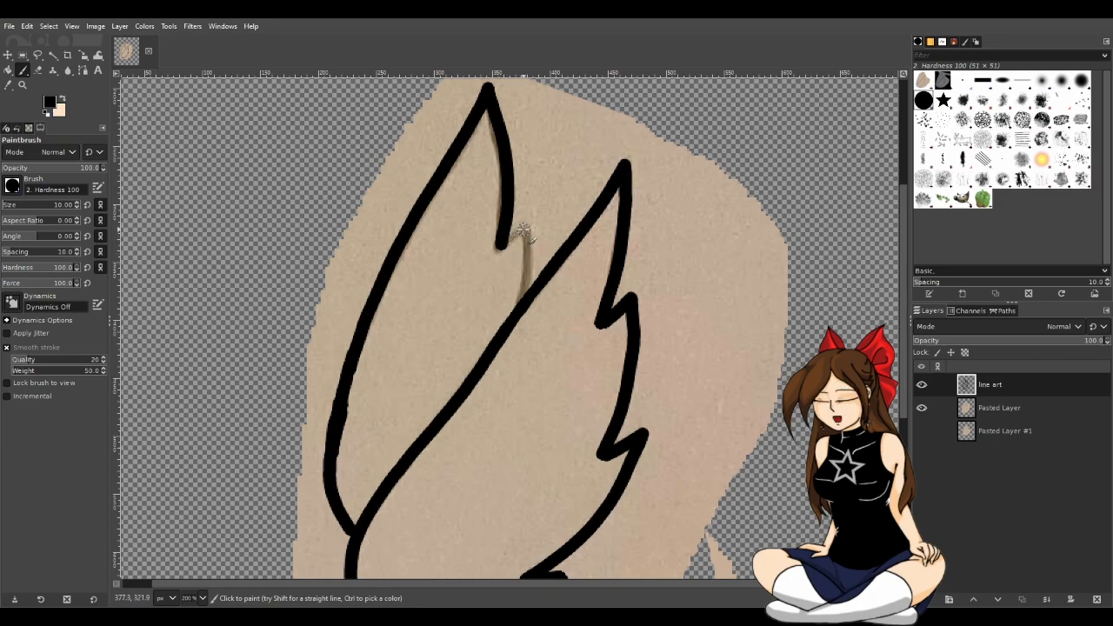
{"action": "left_click_drag", "start_coordinate": [525, 229], "coordinate": [494, 247]}
{"action": "key", "text": "ctrl+z"}
{"action": "mouse_move", "coordinate": [526, 228]}
{"action": "left_mouse_down"}
{"action": "mouse_move", "coordinate": [500, 247]}
{"action": "mouse_move", "coordinate": [509, 237]}
{"action": "mouse_move", "coordinate": [500, 247]}
{"action": "mouse_move", "coordinate": [535, 252]}
{"action": "mouse_move", "coordinate": [518, 324]}
{"action": "left_mouse_up"}
{"action": "key", "text": "ctrl+z"}
{"action": "key", "text": "ctrl+z"}
{"action": "left_click_drag", "start_coordinate": [523, 229], "coordinate": [516, 239]}
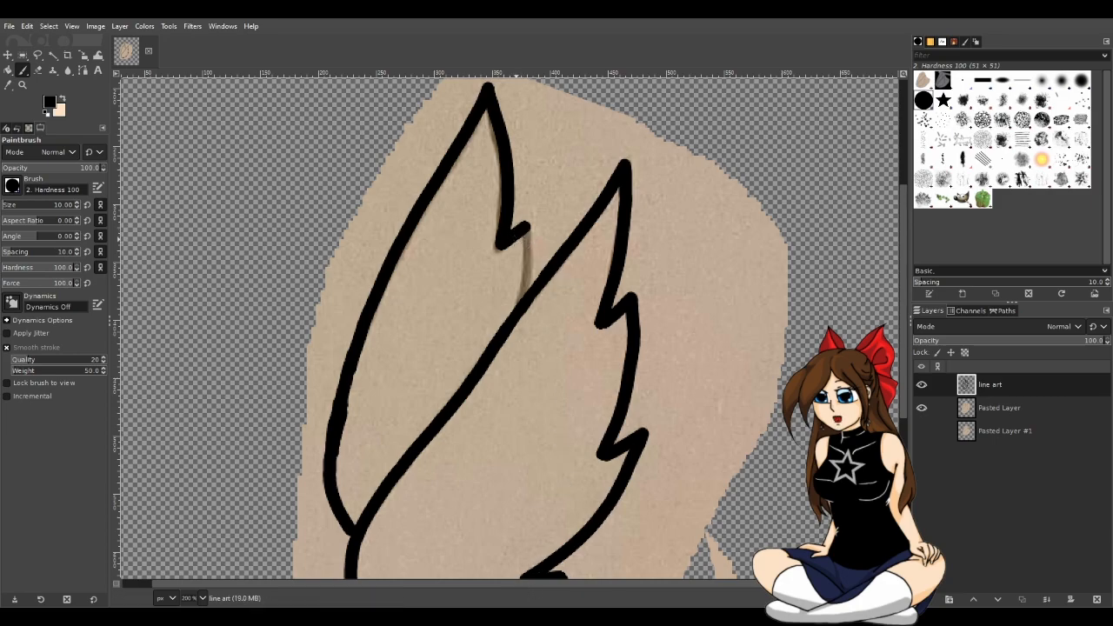
Paint the last inner segment from the tick's point down to the front feather's outline, closing the rear feather
{"action": "key", "text": "u"}
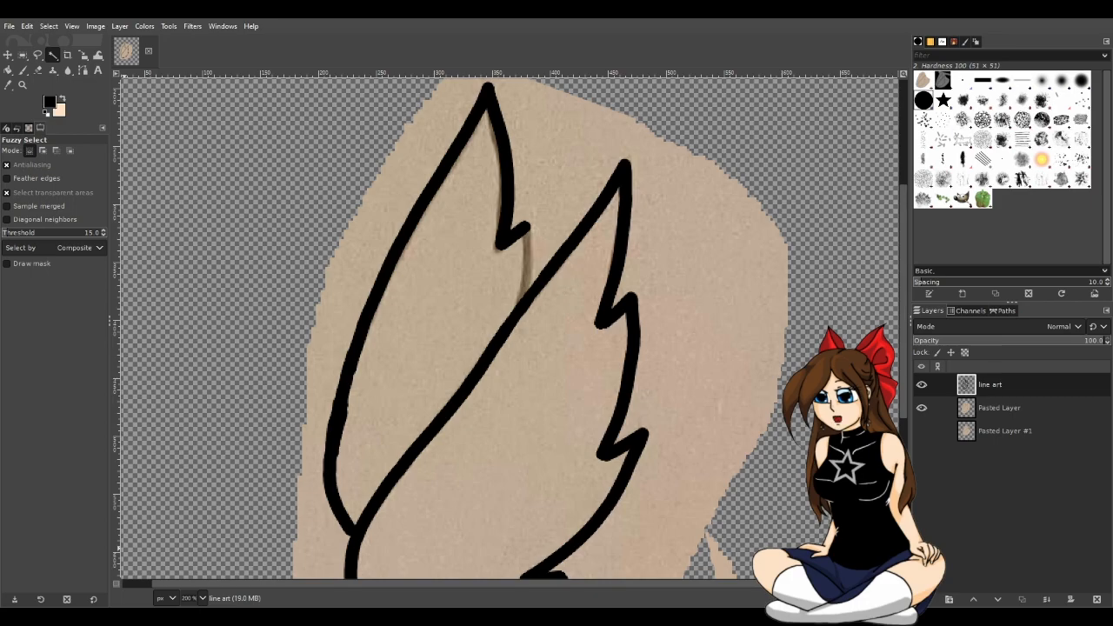
{"action": "key", "text": "p"}
{"action": "left_click", "coordinate": [525, 228]}
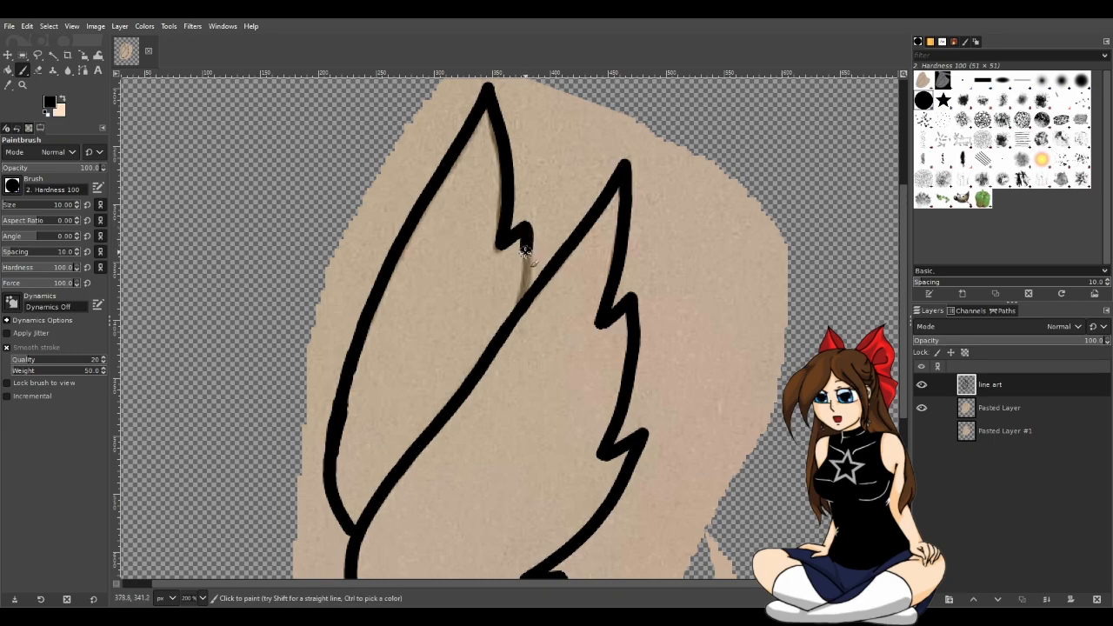
{"action": "left_click_drag", "start_coordinate": [525, 233], "coordinate": [521, 306]}
{"action": "key", "text": "ctrl"}
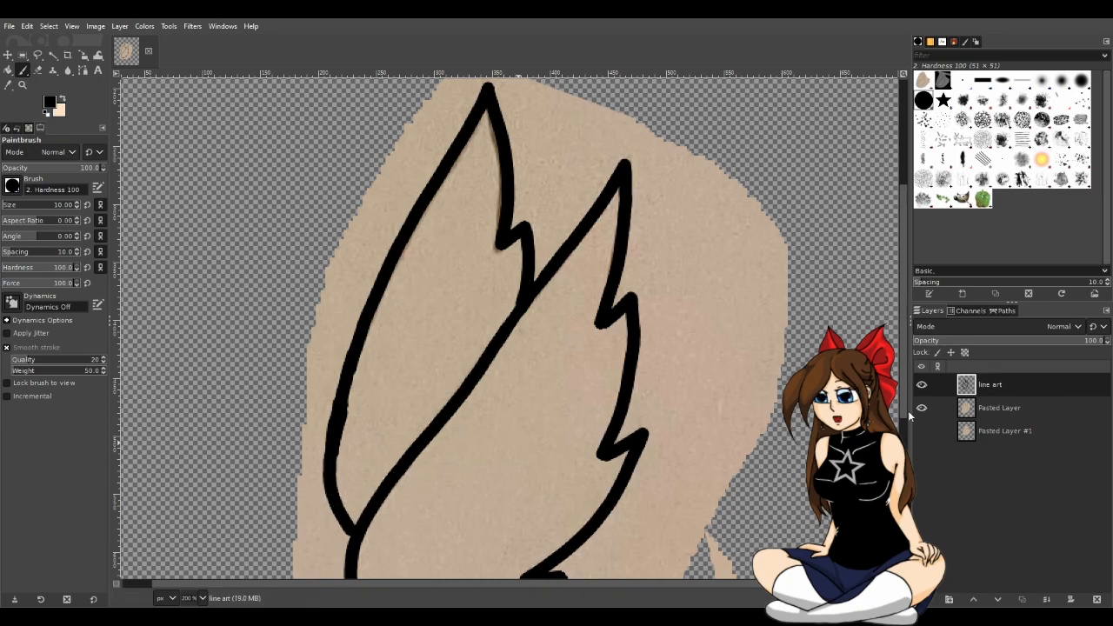
Erase the thick bump along the inner side of the rear feather's lower outer line to even out its width
{"action": "key", "text": "u"}
{"action": "scroll", "coordinate": [313, 459], "scroll_direction": "up", "scroll_amount": 2}
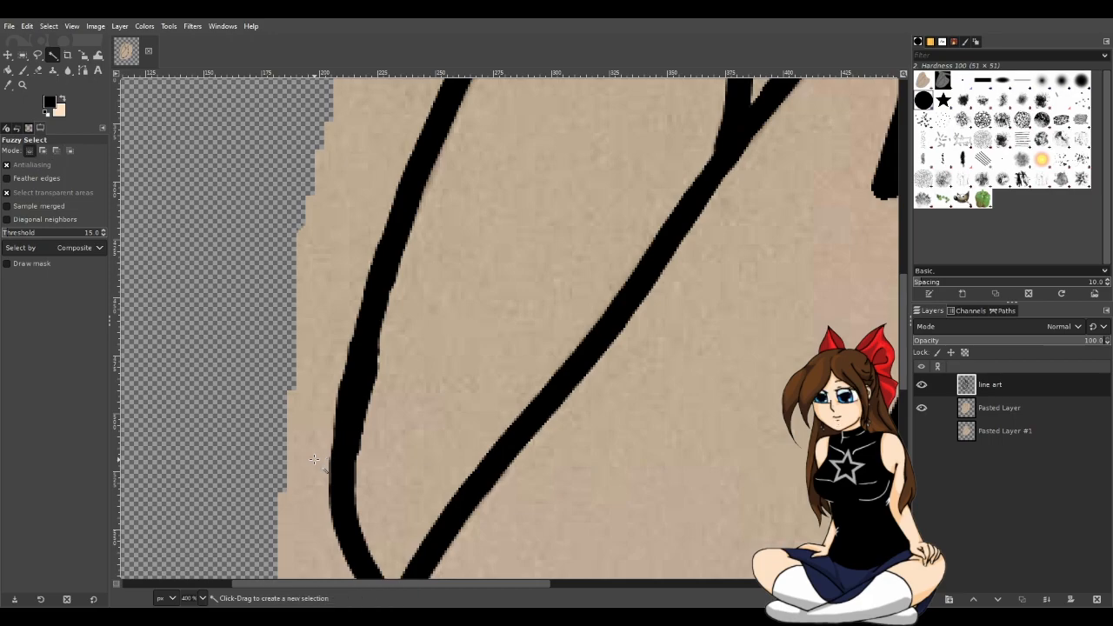
{"action": "key", "text": "shift+e"}
{"action": "left_click_drag", "start_coordinate": [407, 353], "coordinate": [404, 397]}
{"action": "left_click_drag", "start_coordinate": [410, 343], "coordinate": [392, 418]}
{"action": "mouse_move", "coordinate": [398, 374]}
{"action": "left_mouse_down"}
{"action": "mouse_move", "coordinate": [405, 423]}
{"action": "mouse_move", "coordinate": [384, 471]}
{"action": "left_mouse_up"}
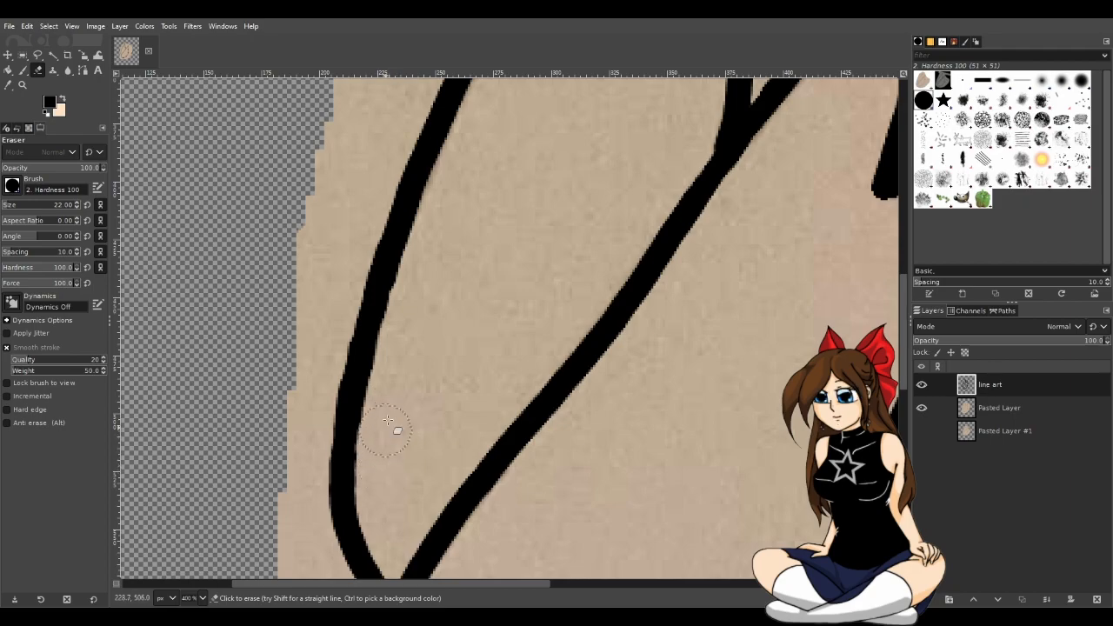
{"action": "left_click_drag", "start_coordinate": [401, 365], "coordinate": [393, 404]}
{"action": "left_click_drag", "start_coordinate": [402, 355], "coordinate": [390, 437]}
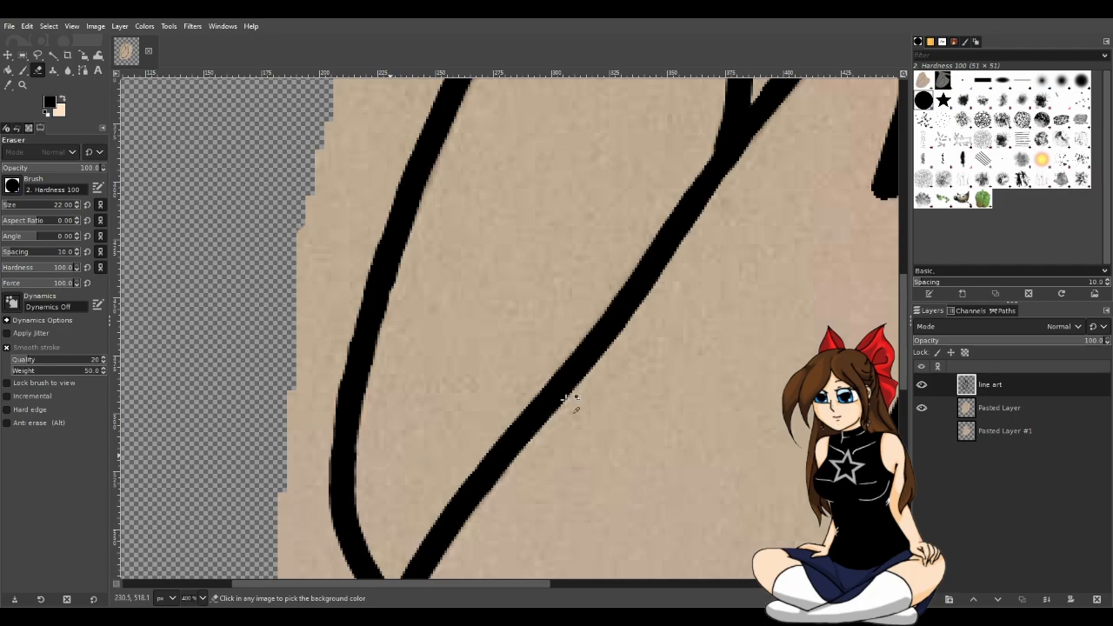
Toggle the "line art" layer's visibility to compare the traced outlines with the pencil sketch across the whole wing
{"action": "key", "text": "u"}
{"action": "key", "text": "minus"}
{"action": "key", "text": "minus"}
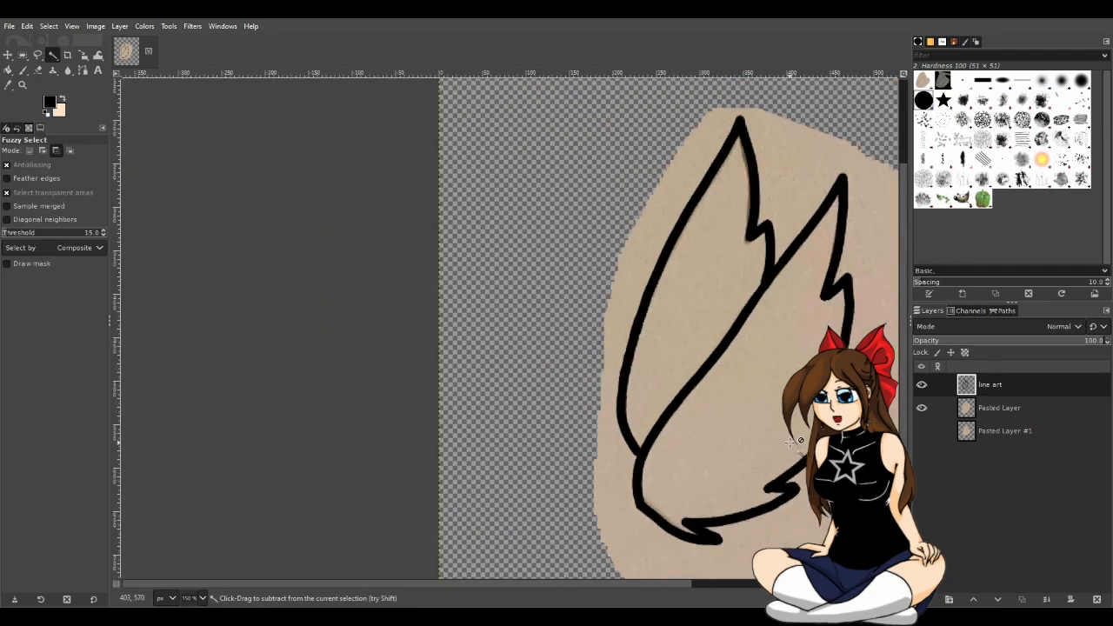
{"action": "key", "text": "minus"}
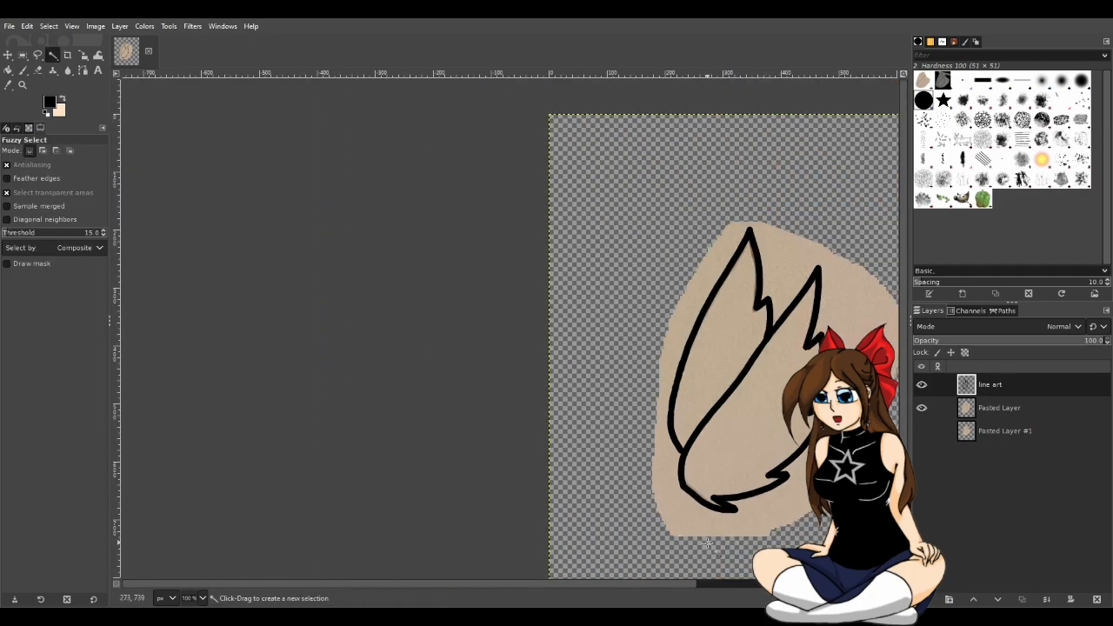
{"action": "left_click_drag", "start_coordinate": [657, 583], "coordinate": [689, 583]}
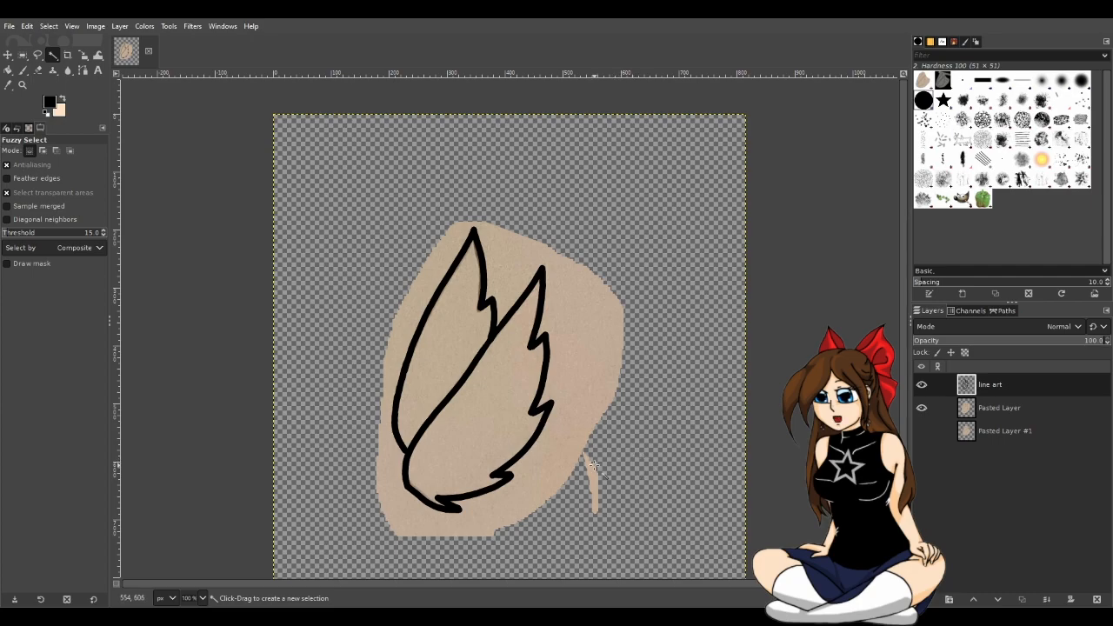
{"action": "left_click", "coordinate": [921, 385]}
{"action": "left_click", "coordinate": [922, 386]}
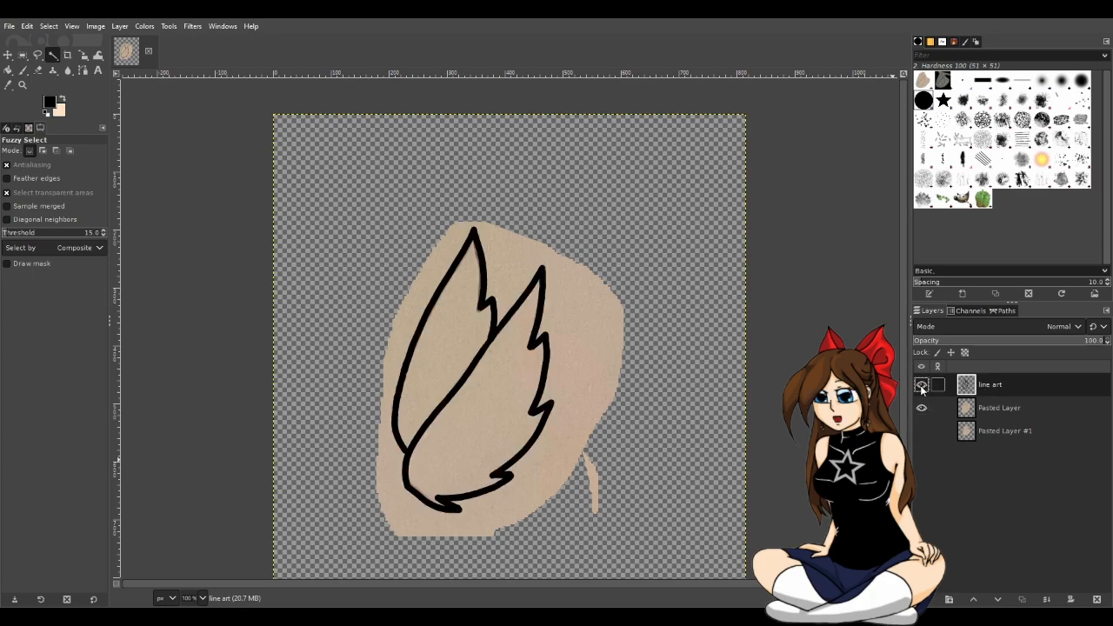
{"action": "left_click", "coordinate": [922, 387]}
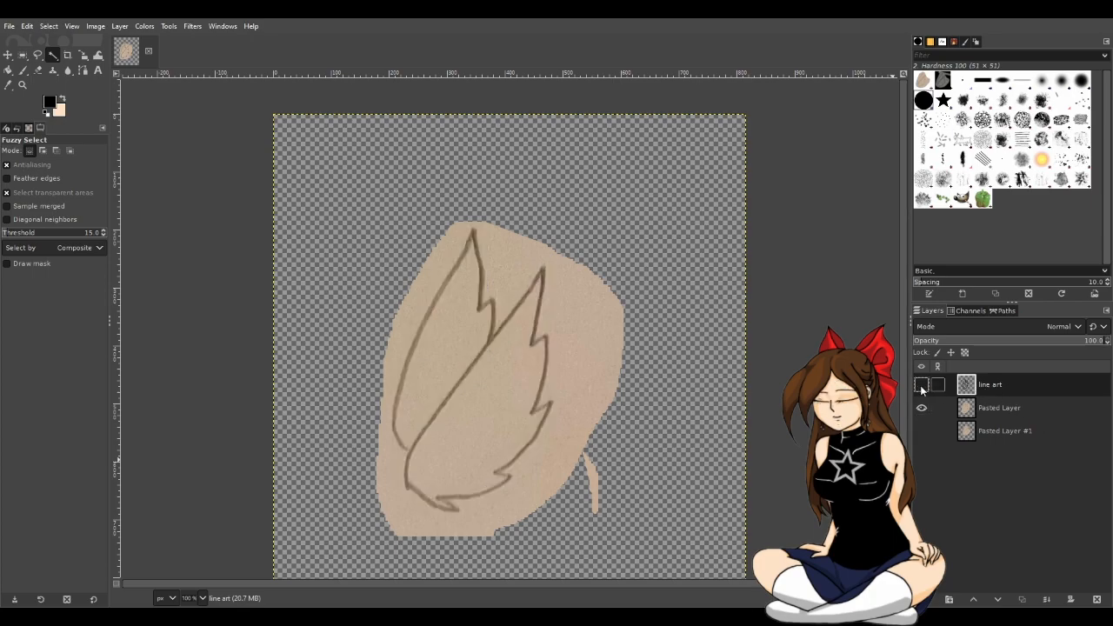
{"action": "left_click", "coordinate": [922, 387]}
{"action": "left_click", "coordinate": [922, 387]}
{"action": "left_click", "coordinate": [921, 387]}
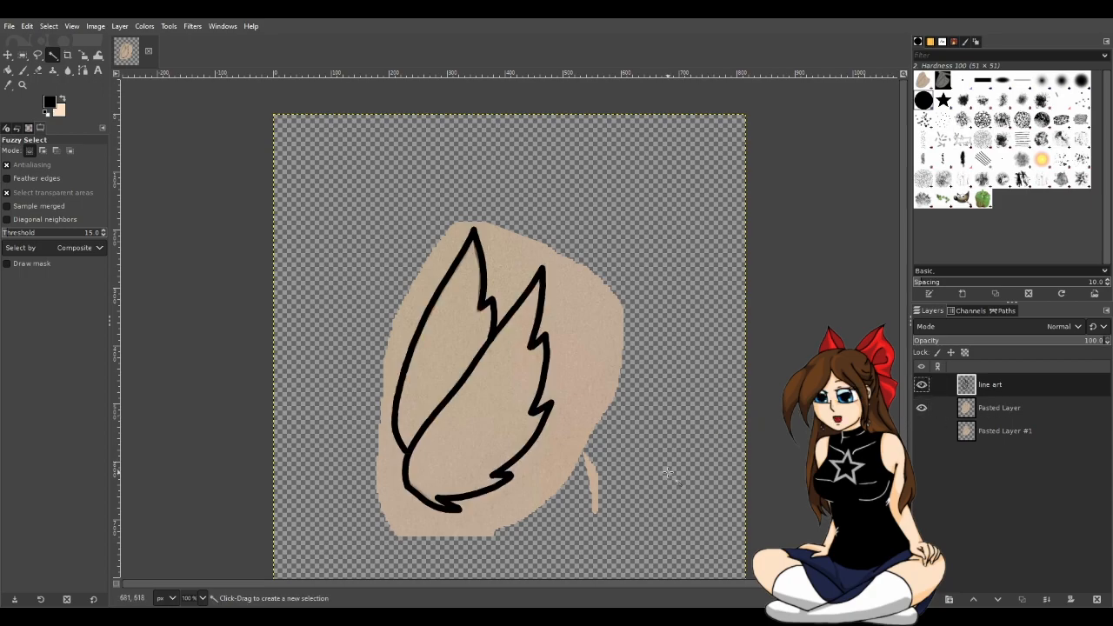
Paint black over the middle of the front feather's long diagonal line beside the rear feather to smooth and thicken it
{"action": "scroll", "coordinate": [469, 436], "scroll_direction": "up", "scroll_amount": 1}
{"action": "scroll", "coordinate": [435, 390], "scroll_direction": "up", "scroll_amount": 1}
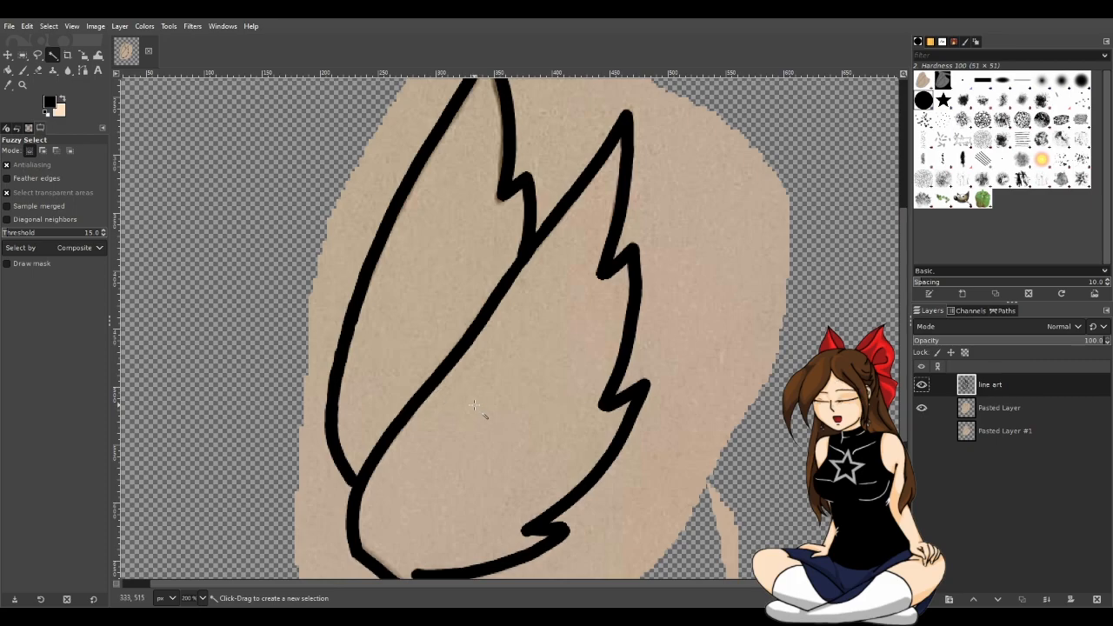
{"action": "scroll", "coordinate": [475, 402], "scroll_direction": "up", "scroll_amount": 1}
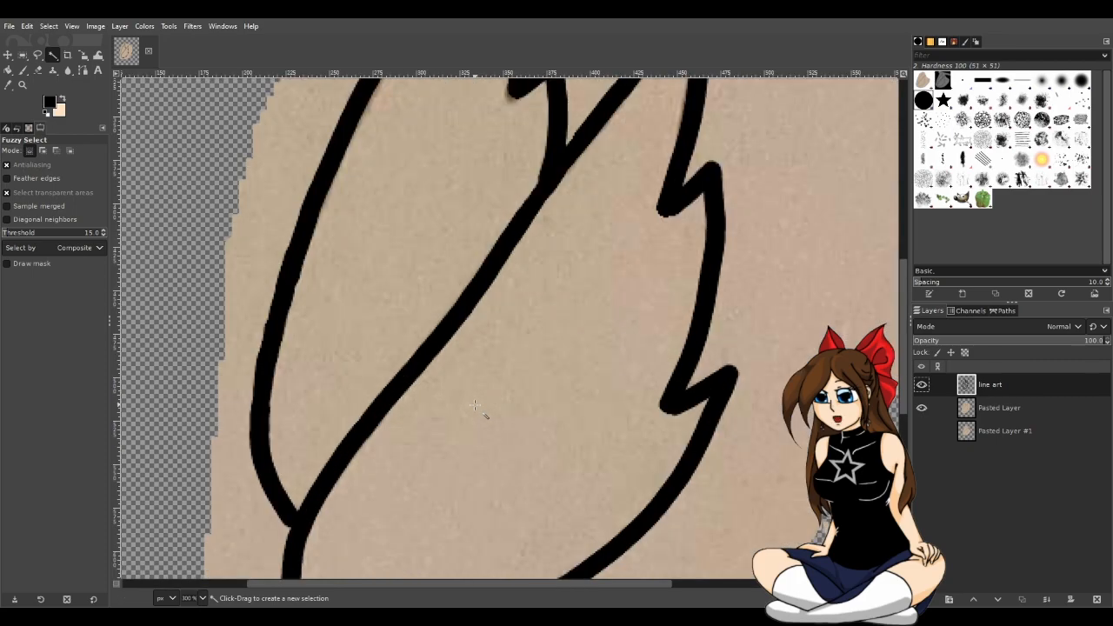
{"action": "key", "text": "p"}
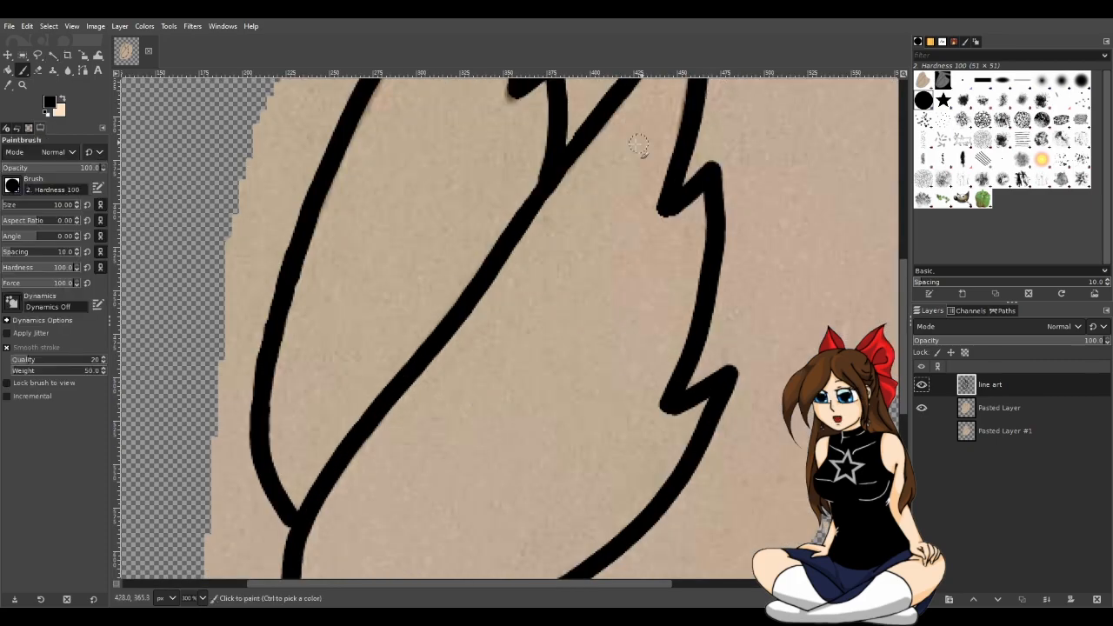
{"action": "left_click", "coordinate": [474, 288]}
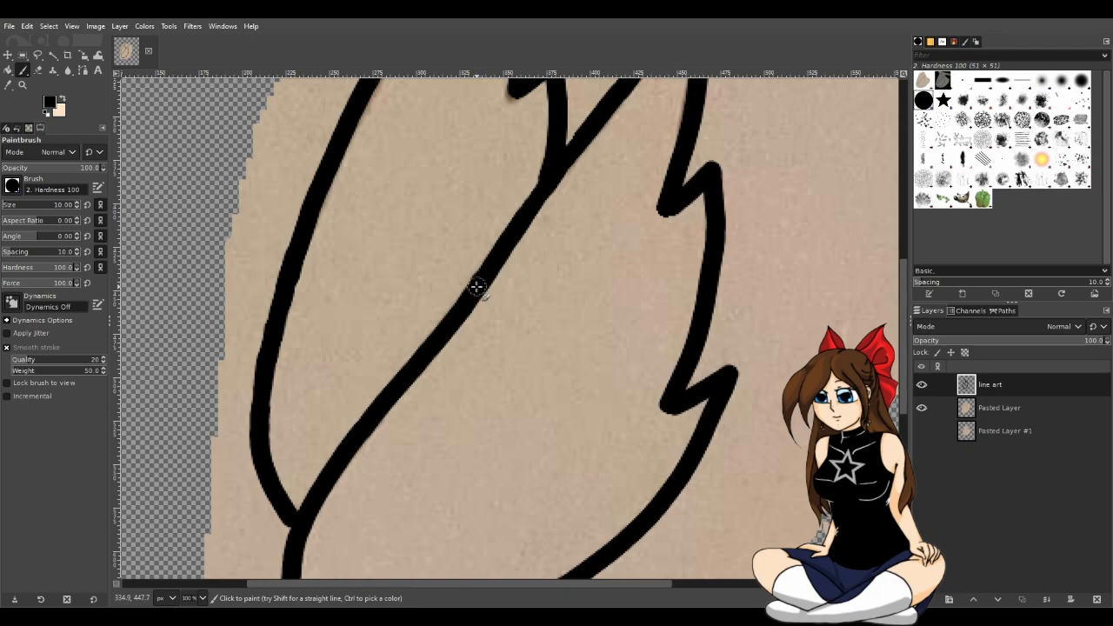
{"action": "mouse_move", "coordinate": [485, 271]}
{"action": "left_mouse_down"}
{"action": "mouse_move", "coordinate": [384, 397]}
{"action": "mouse_move", "coordinate": [412, 363]}
{"action": "left_mouse_up"}
{"action": "mouse_move", "coordinate": [349, 458]}
{"action": "left_mouse_down"}
{"action": "mouse_move", "coordinate": [437, 333]}
{"action": "mouse_move", "coordinate": [357, 438]}
{"action": "mouse_move", "coordinate": [399, 380]}
{"action": "mouse_move", "coordinate": [335, 507]}
{"action": "left_mouse_up"}
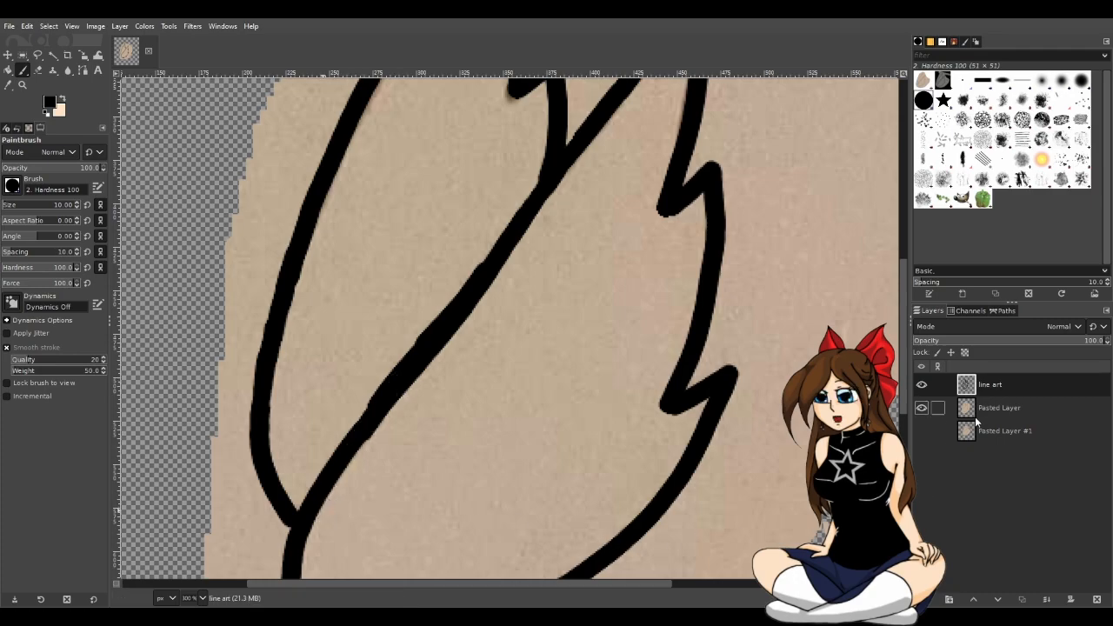
Lower the "line art" layer's opacity to about 73.6 and ready the Eraser beside the front feather's diagonal line
{"action": "left_click", "coordinate": [1054, 341]}
{"action": "key", "text": "u"}
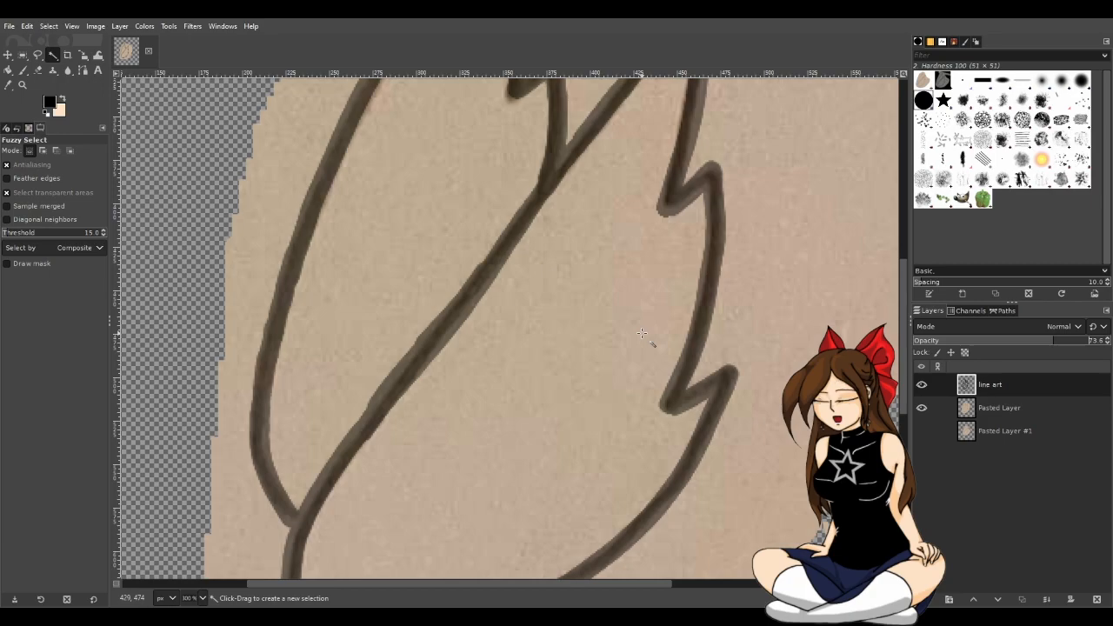
{"action": "key", "text": "shift+e"}
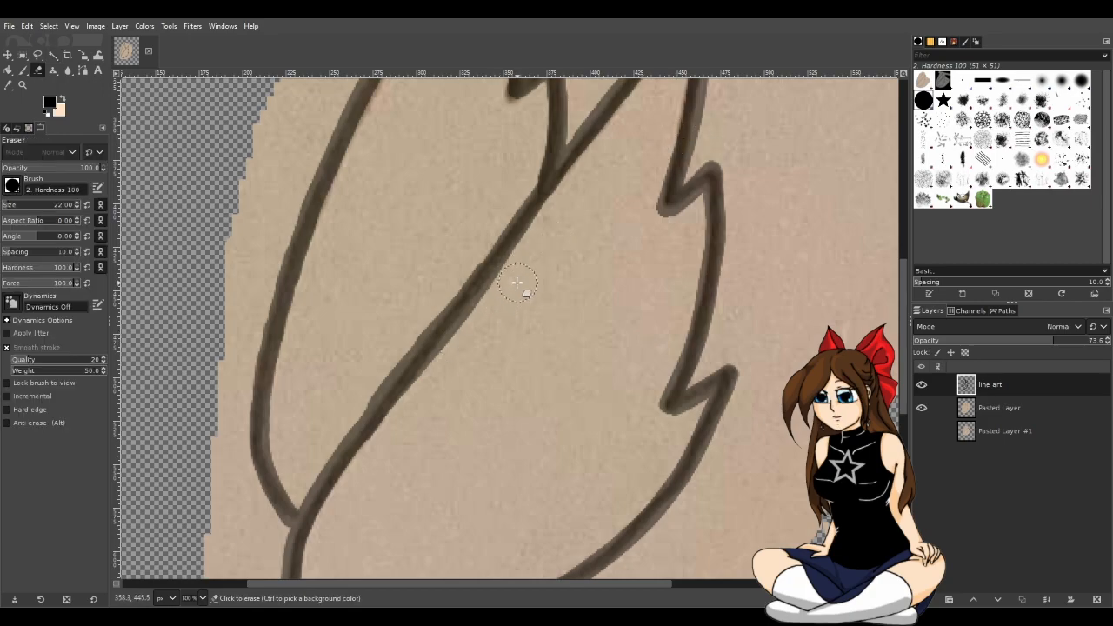